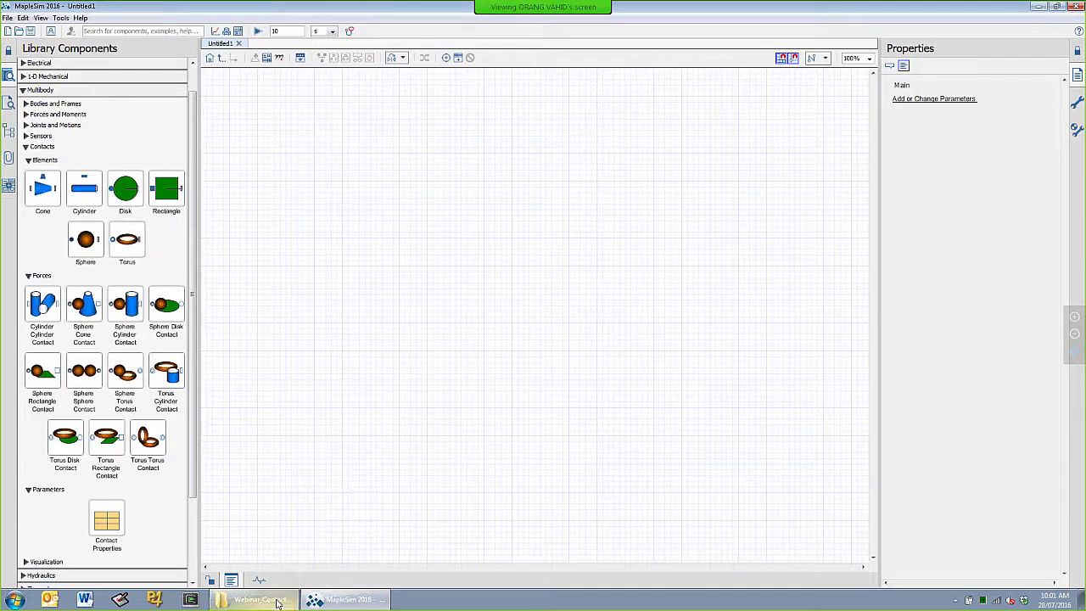
mouse_move(279, 602)
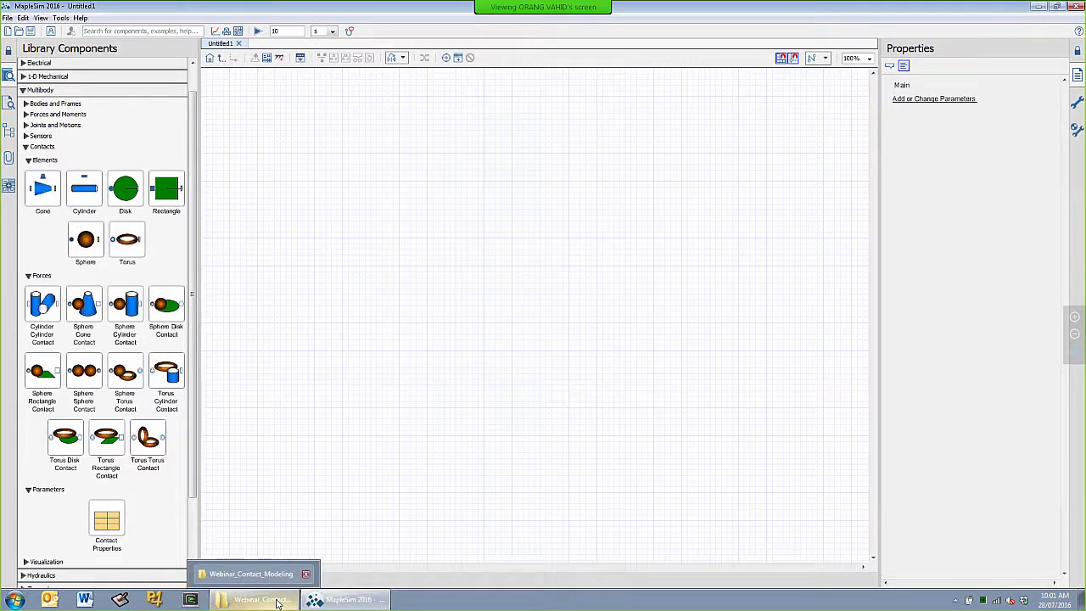
click(7, 18)
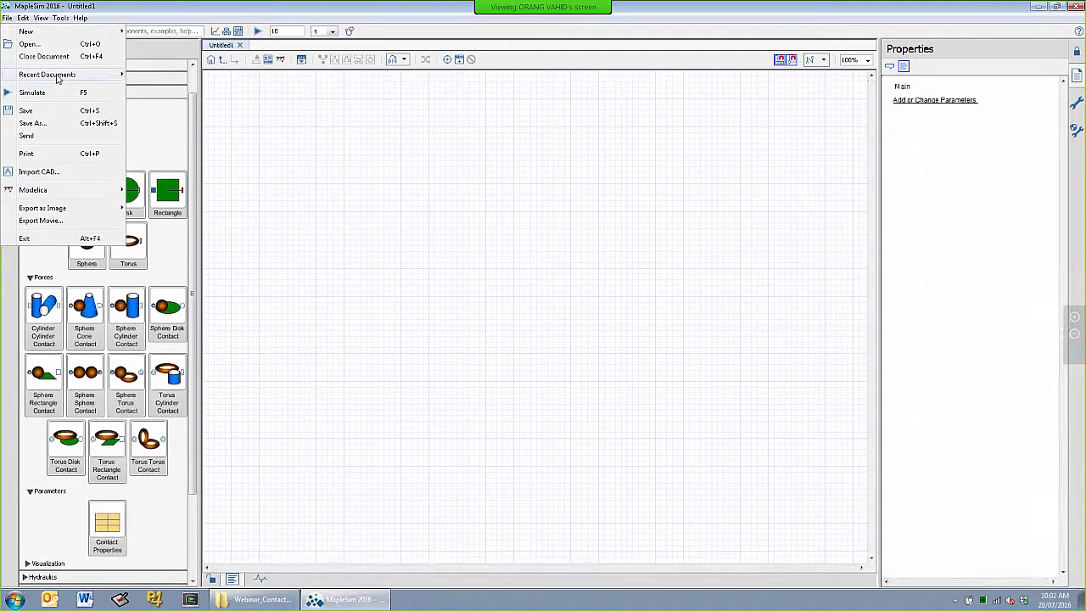
mouse_move(57, 79)
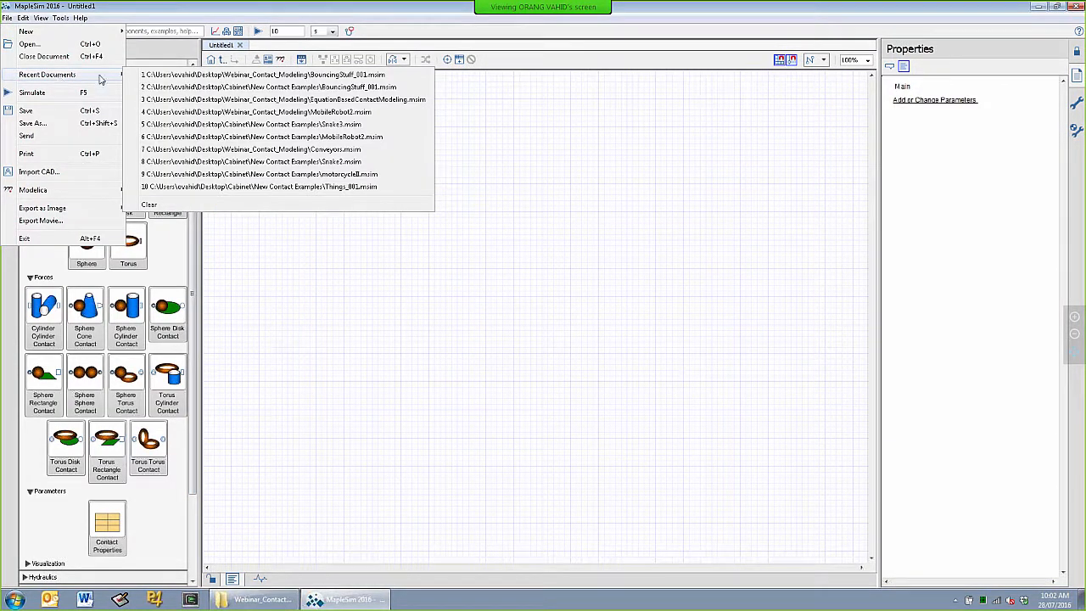
click(373, 242)
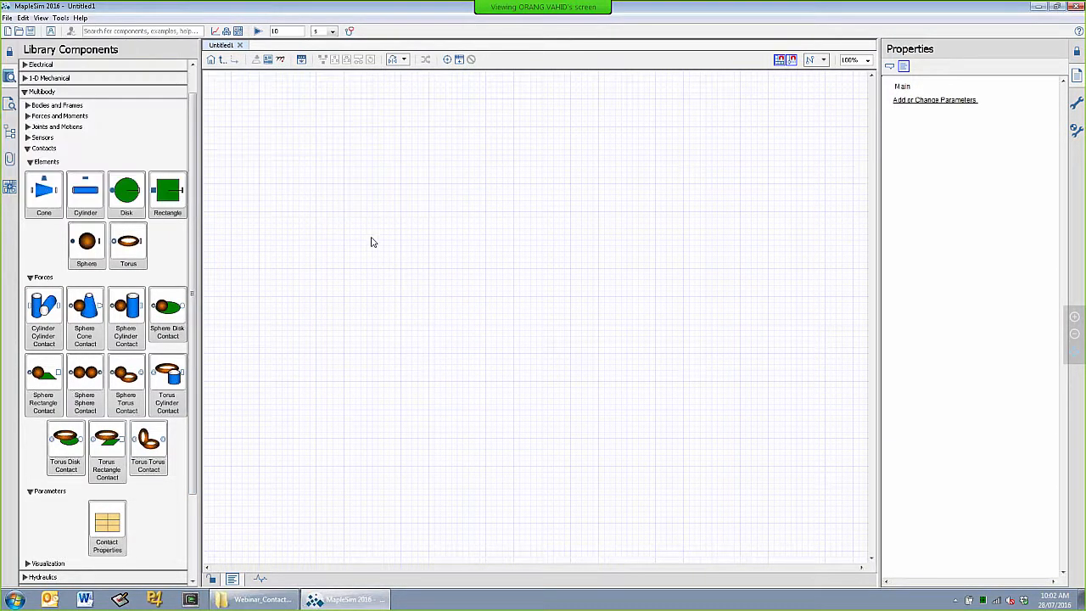
Open the model EquationBasedContactModeling.msim from the Webinar_Contact_Modeling folder.
click(20, 31)
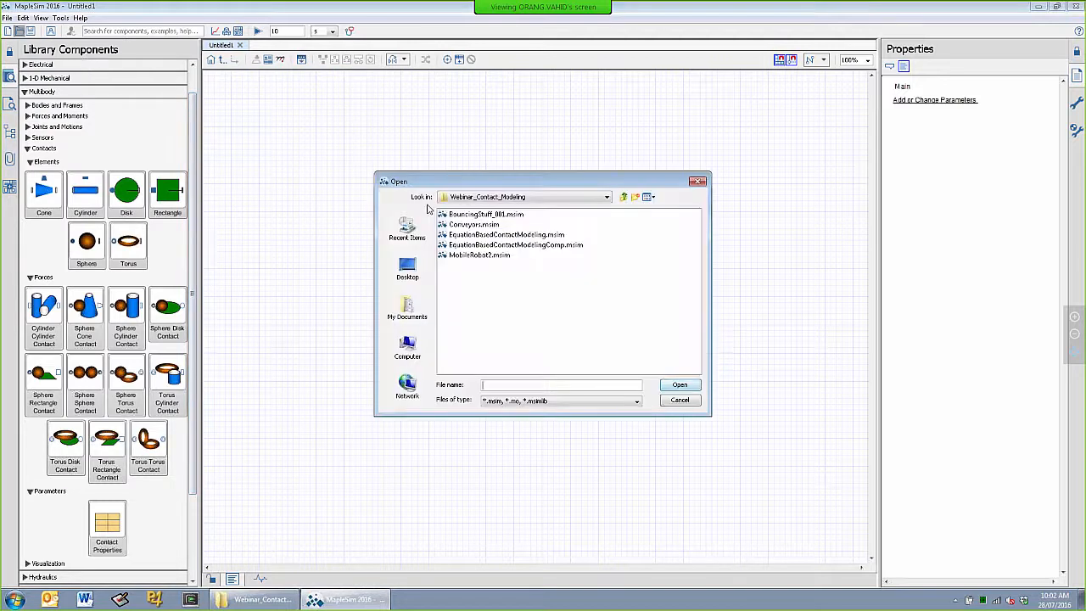
click(466, 235)
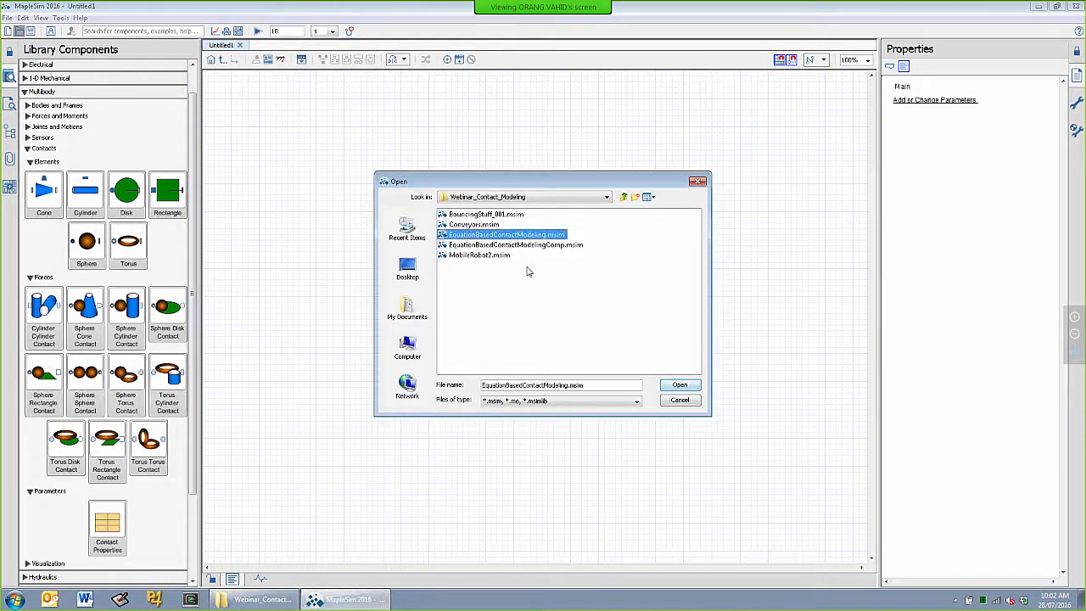
click(684, 387)
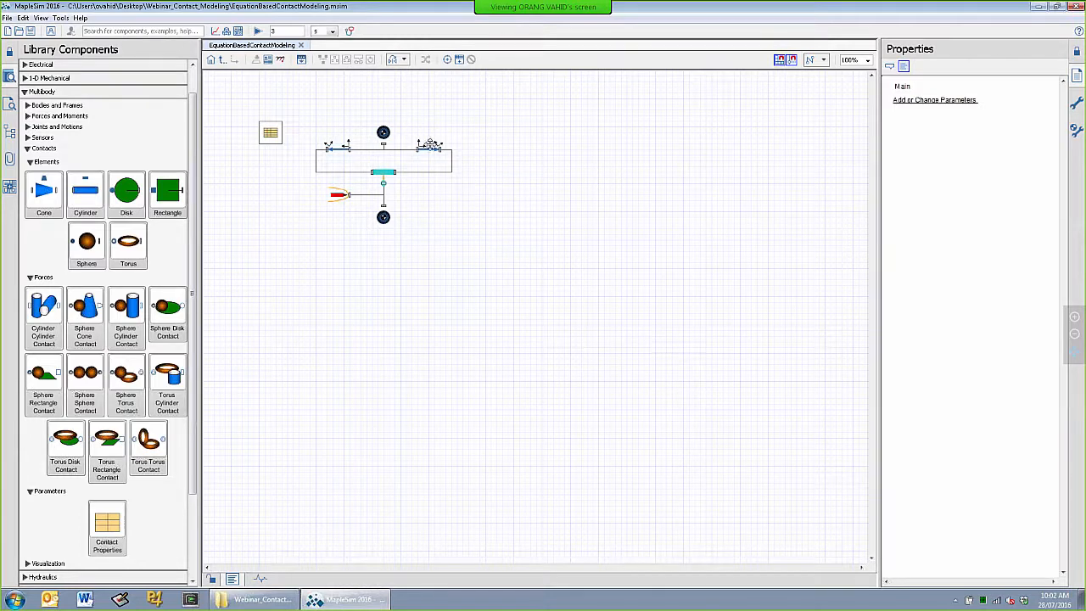
Inspect the parameters of the cylinder's rigid body and of the two rigid body frames attached to its ends.
click(430, 146)
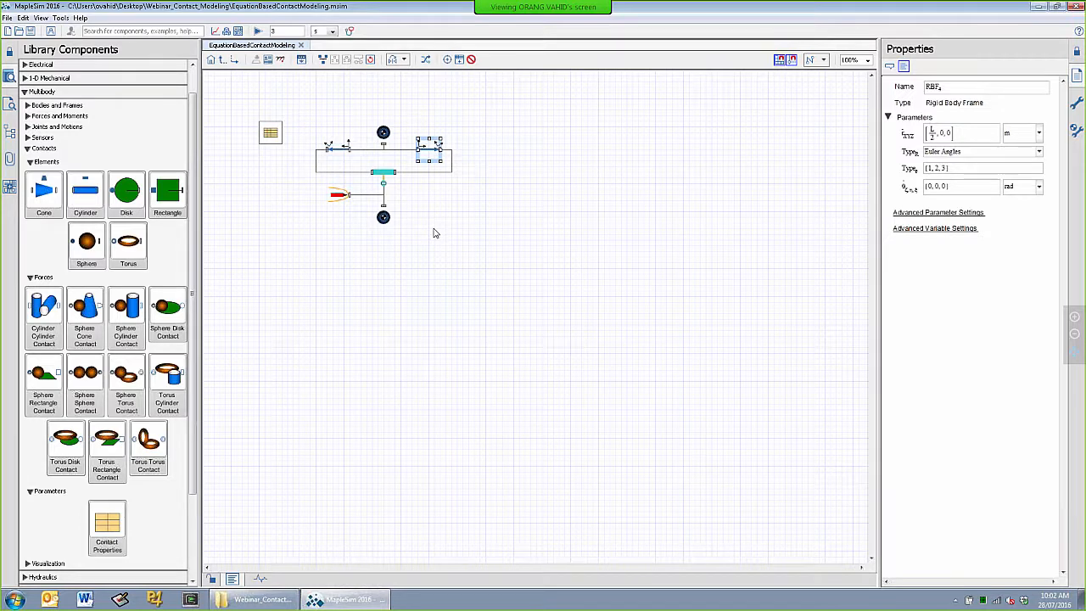
click(383, 132)
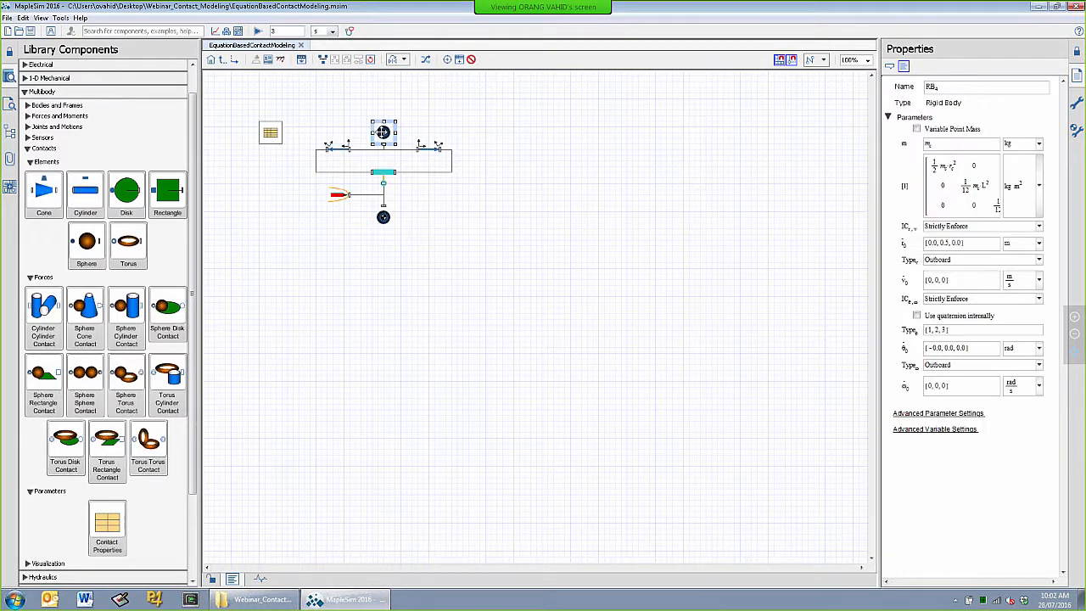
click(427, 147)
click(339, 149)
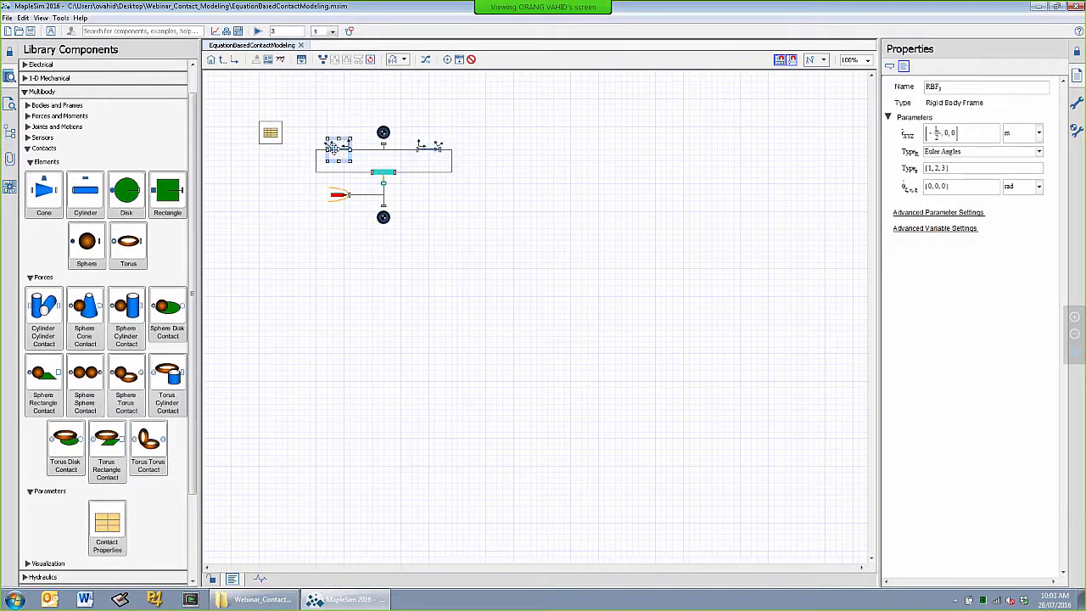
click(382, 131)
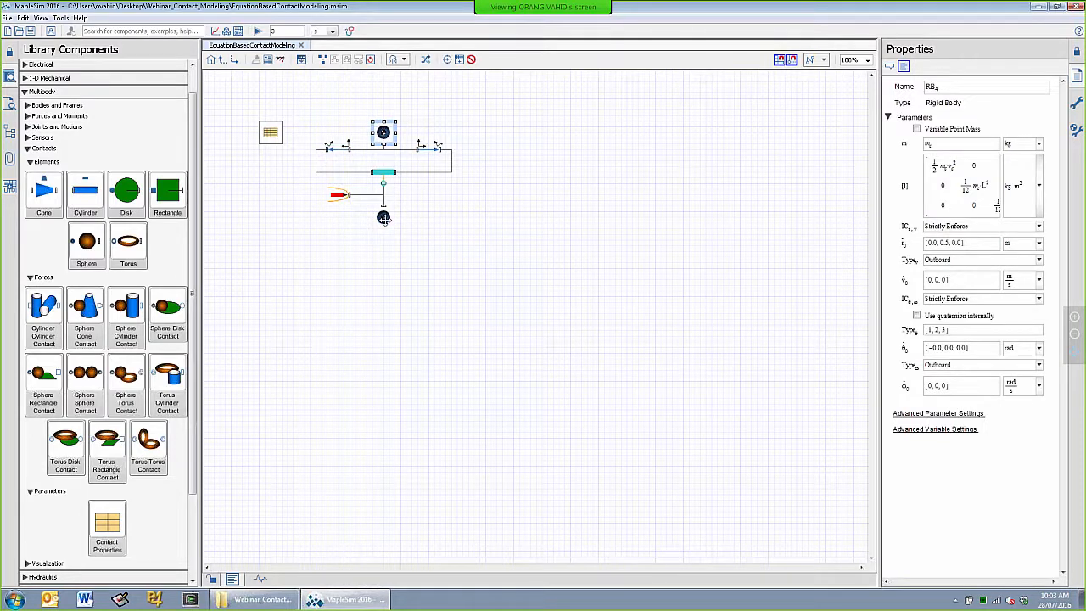
Review the contact component and the sphere's rigid body, widening the parameter display to show the sphere's full inertia matrix.
click(383, 218)
click(383, 172)
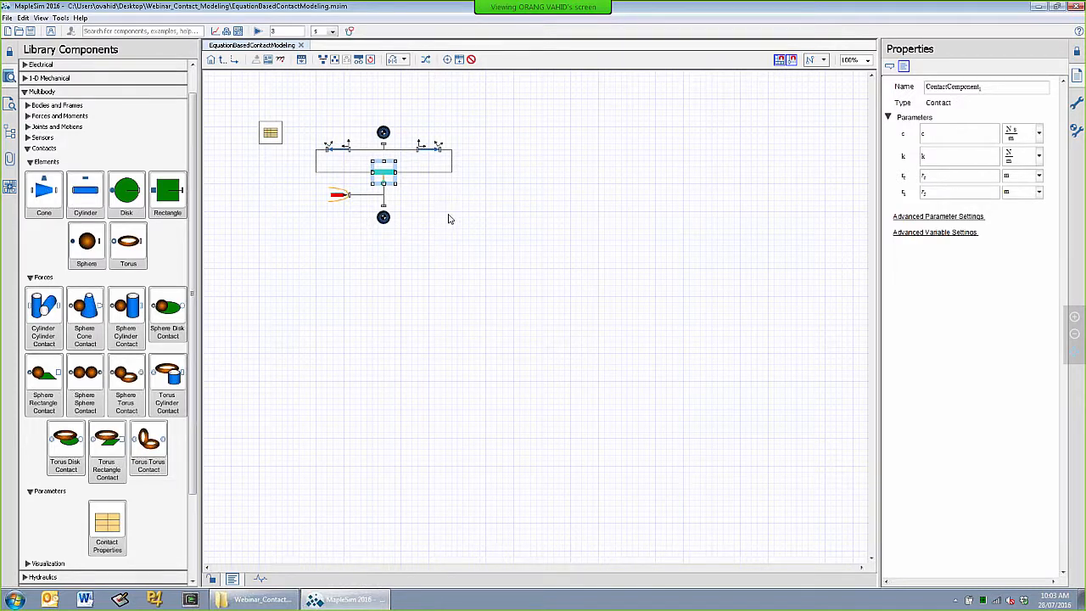
click(382, 218)
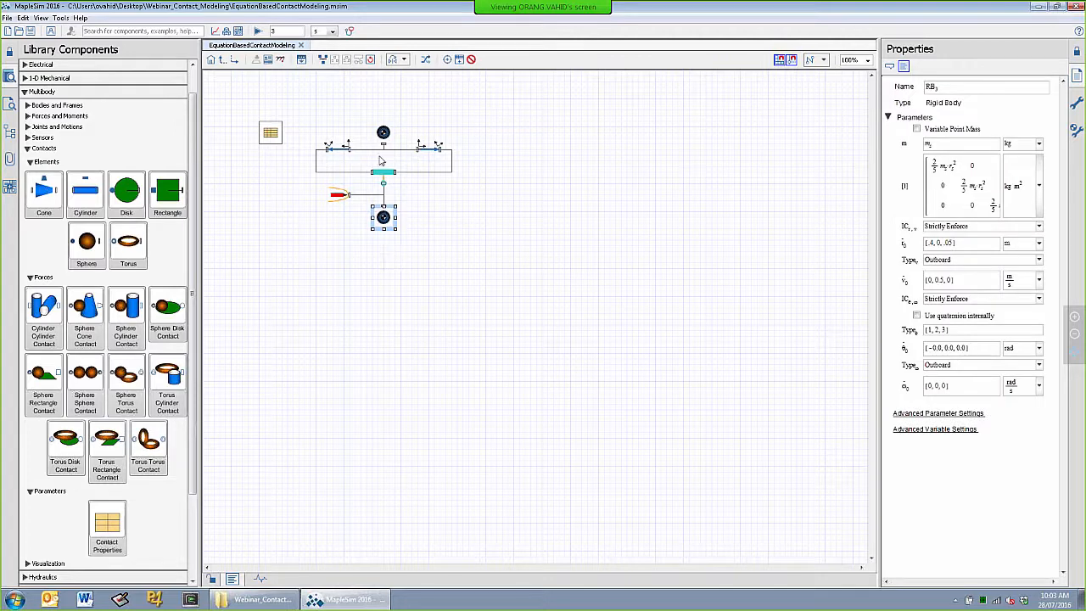
drag(329, 108, 437, 152)
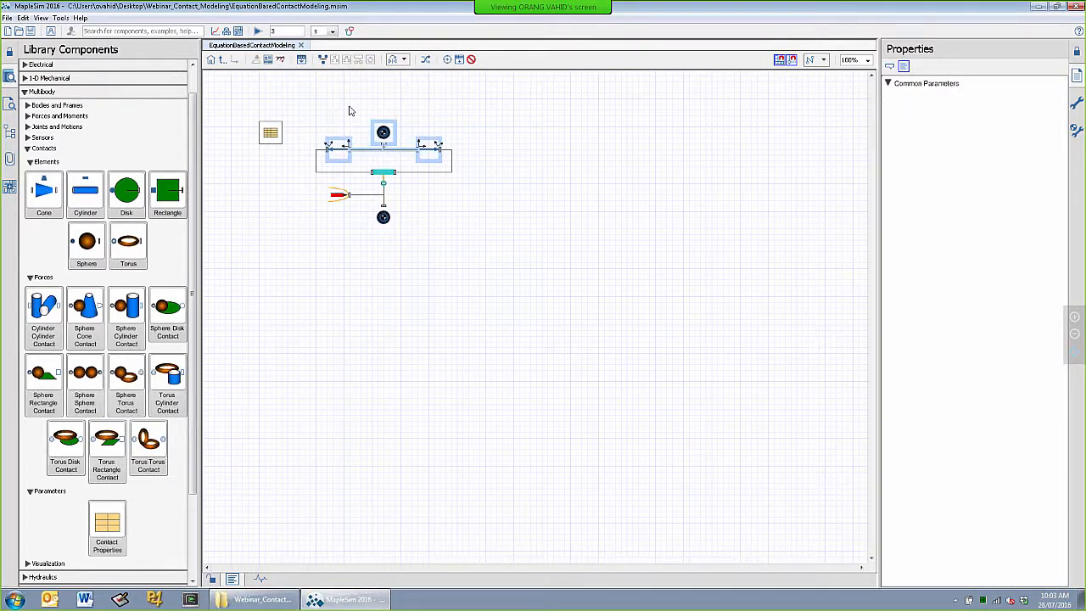
click(383, 218)
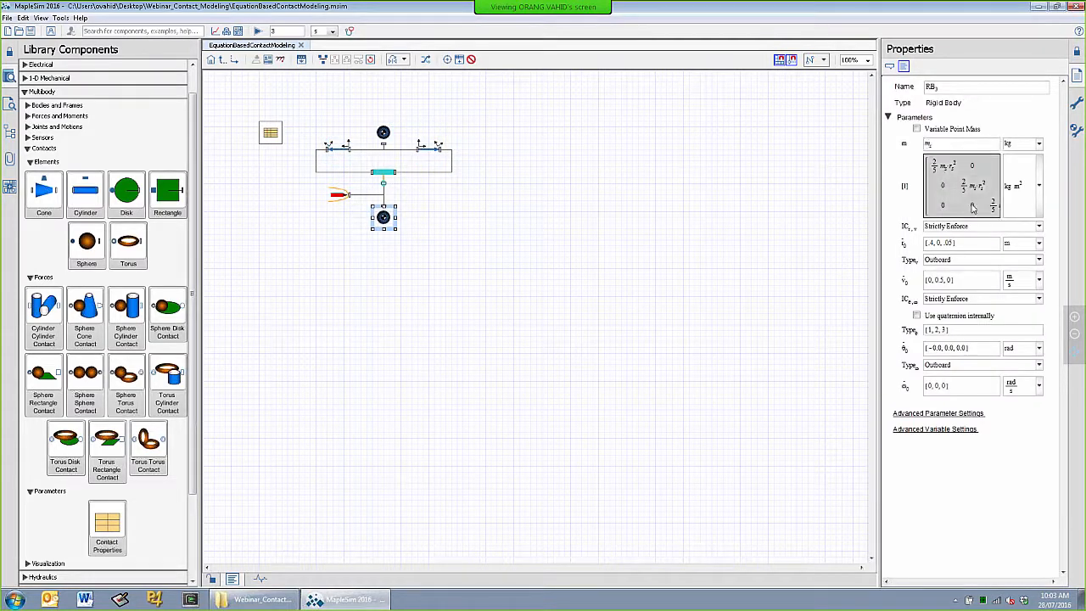
drag(879, 203, 812, 192)
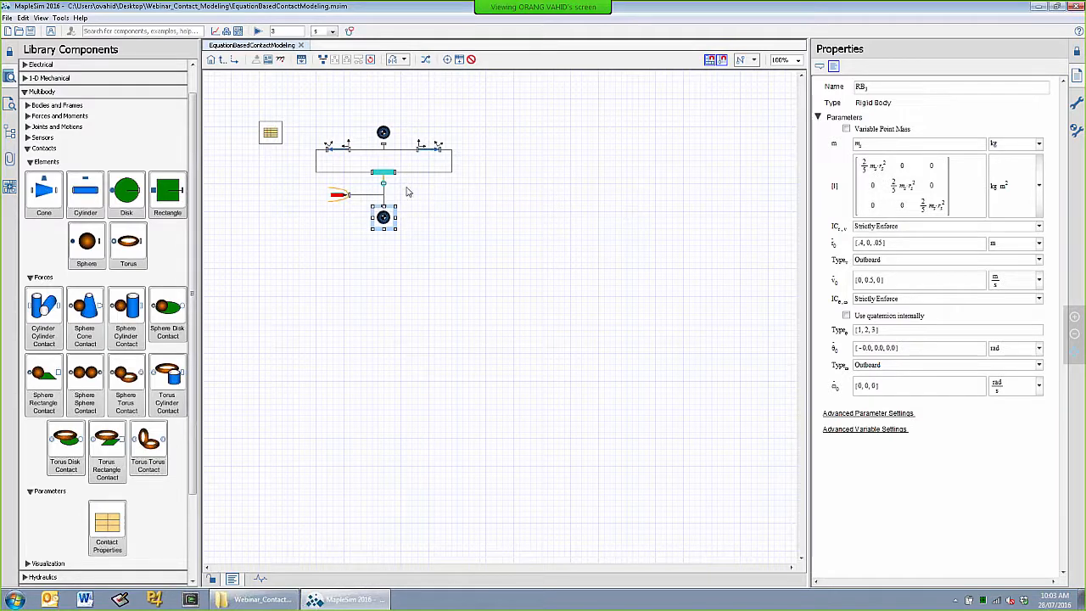
Open the contact component's subsystem and examine its three Absolute Translation sensors and their signal connections to the custom component.
double_click(383, 173)
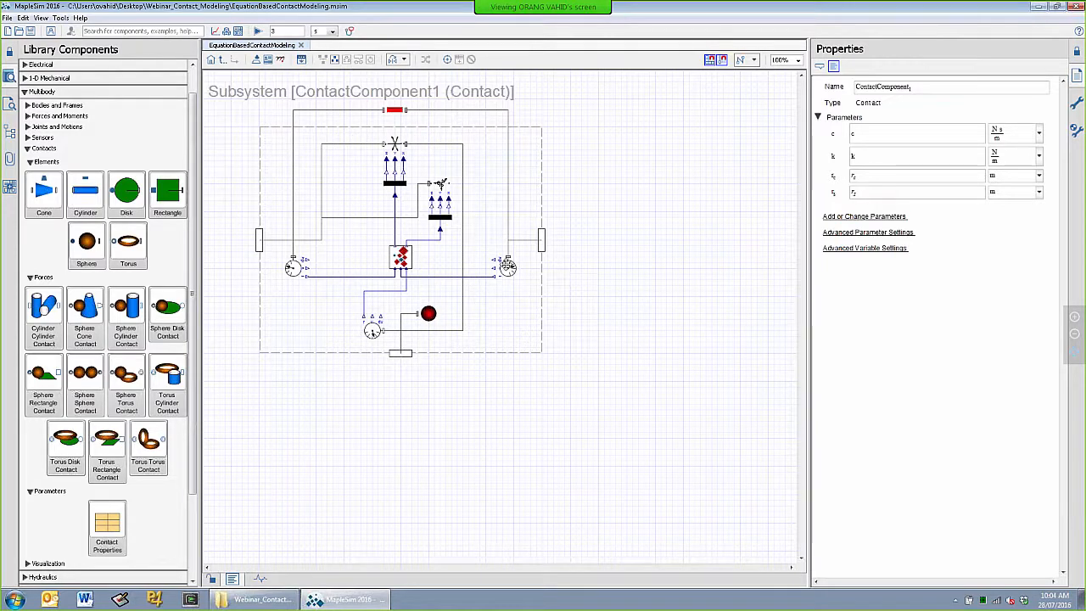
click(508, 268)
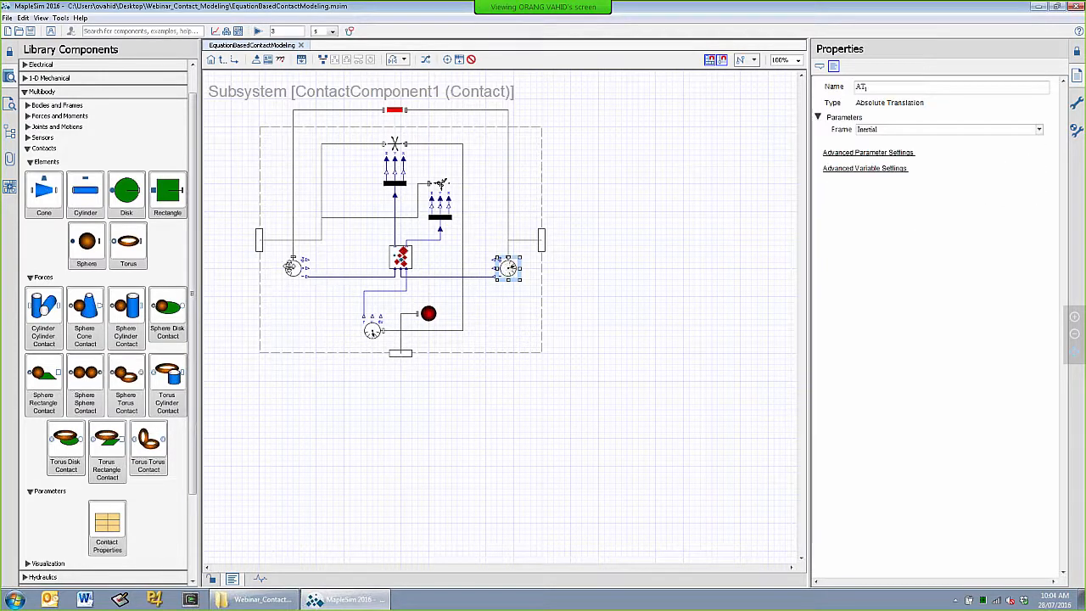
click(291, 267)
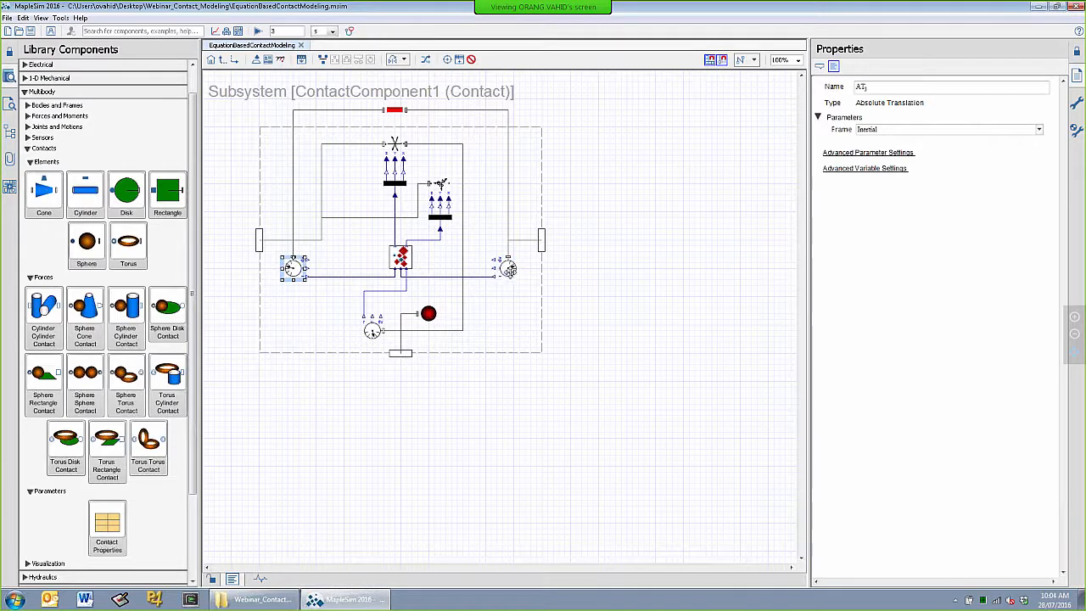
click(508, 269)
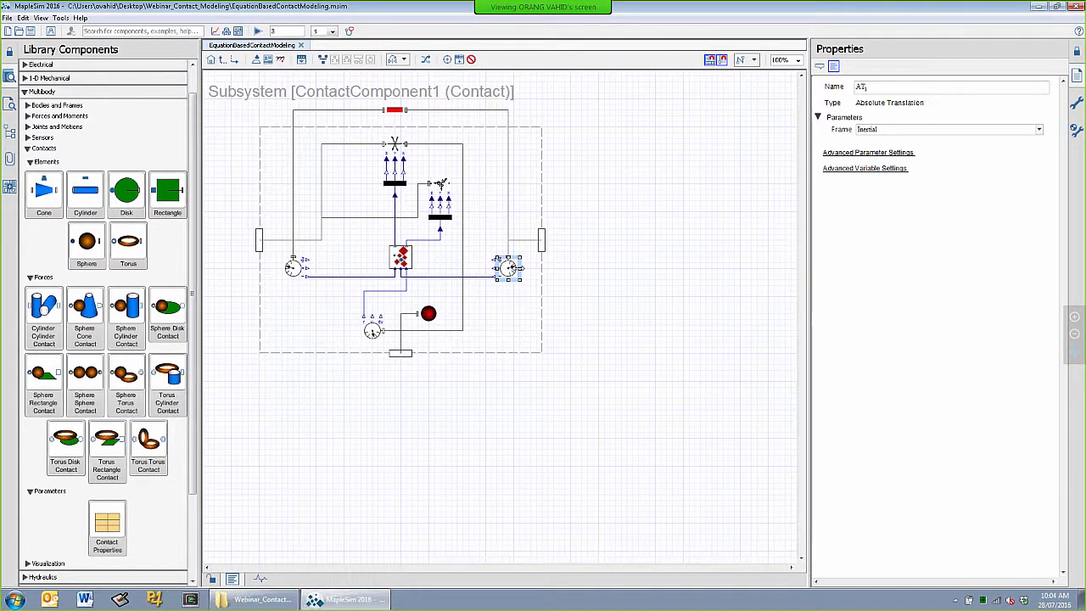
click(372, 331)
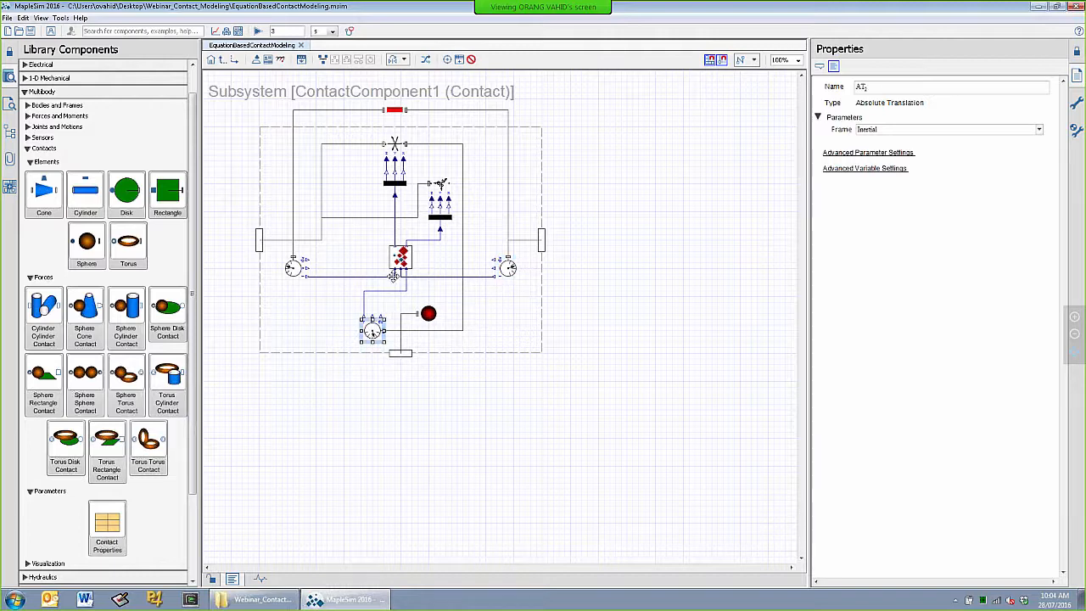
click(405, 287)
click(405, 288)
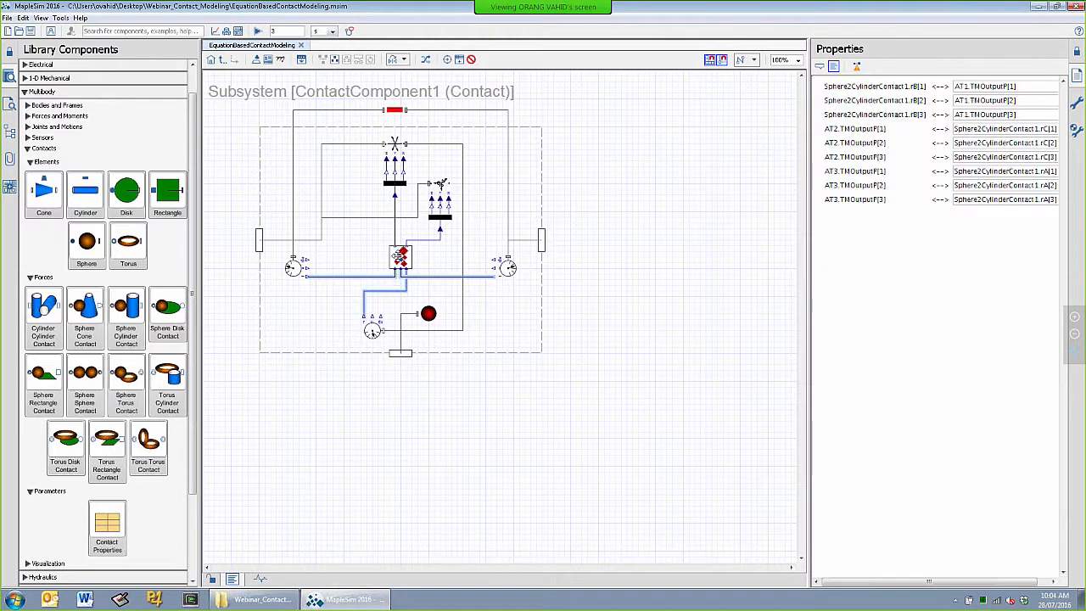
Examine the Sphere2CylinderContact component, the Applied Force and Applied World Moment it drives, and the moment's connection to the subsystem port.
click(399, 257)
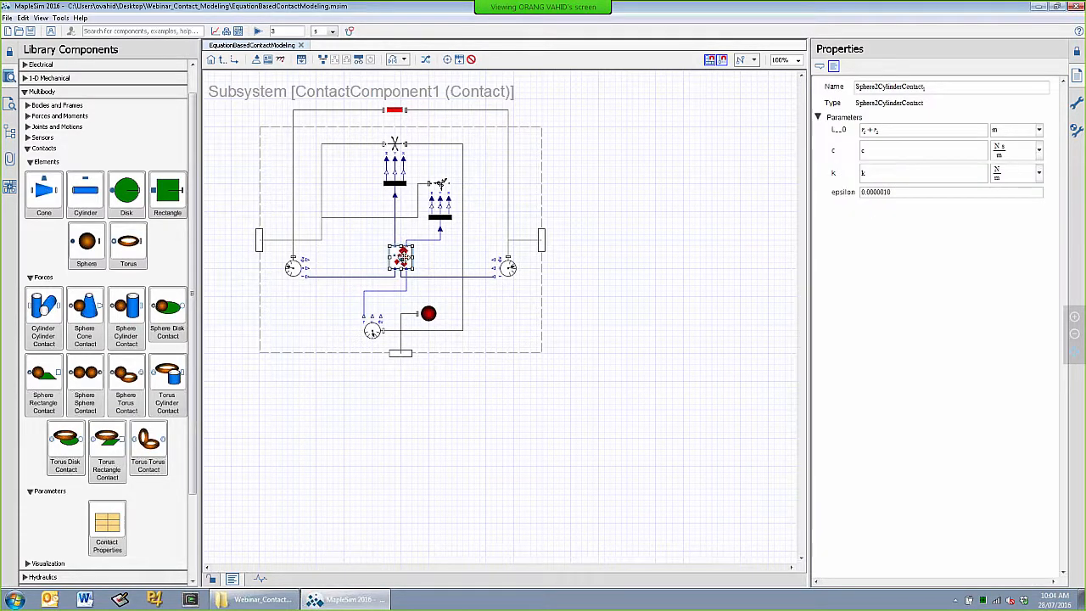
click(395, 208)
click(396, 150)
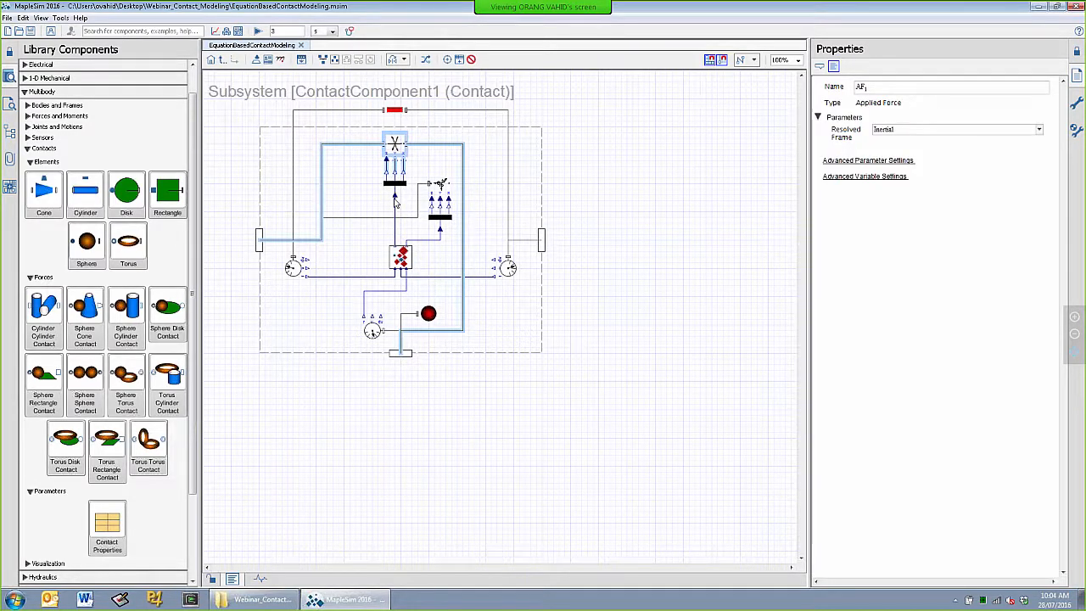
click(433, 183)
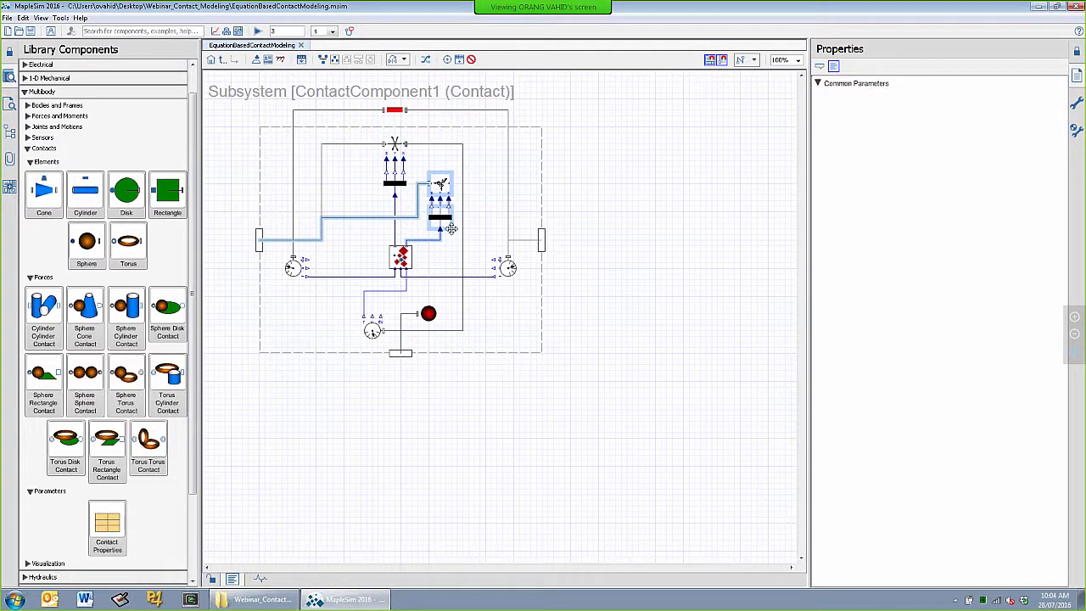
click(437, 270)
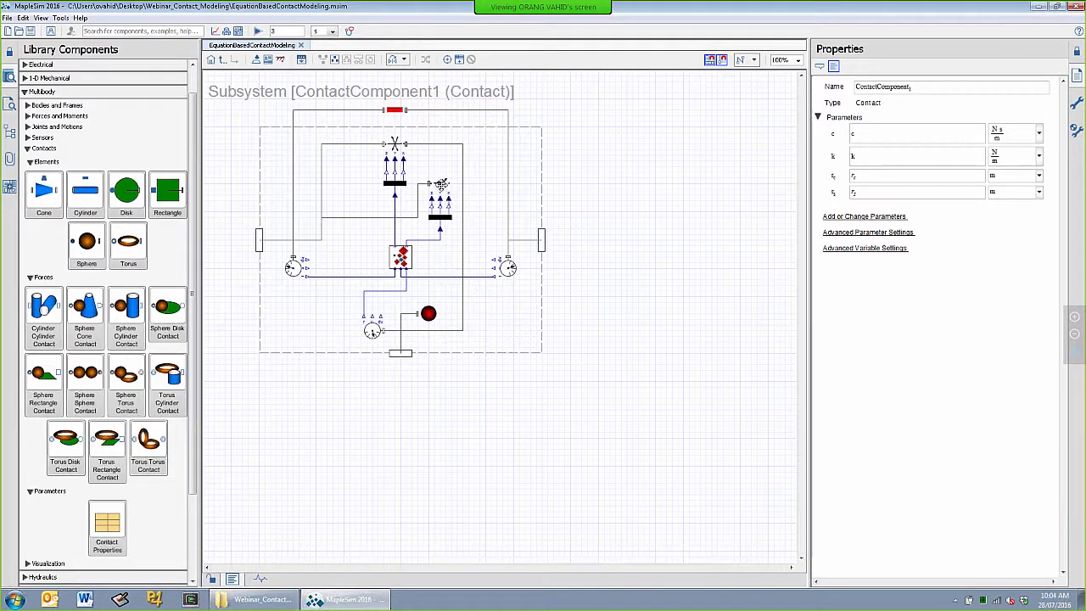
click(440, 184)
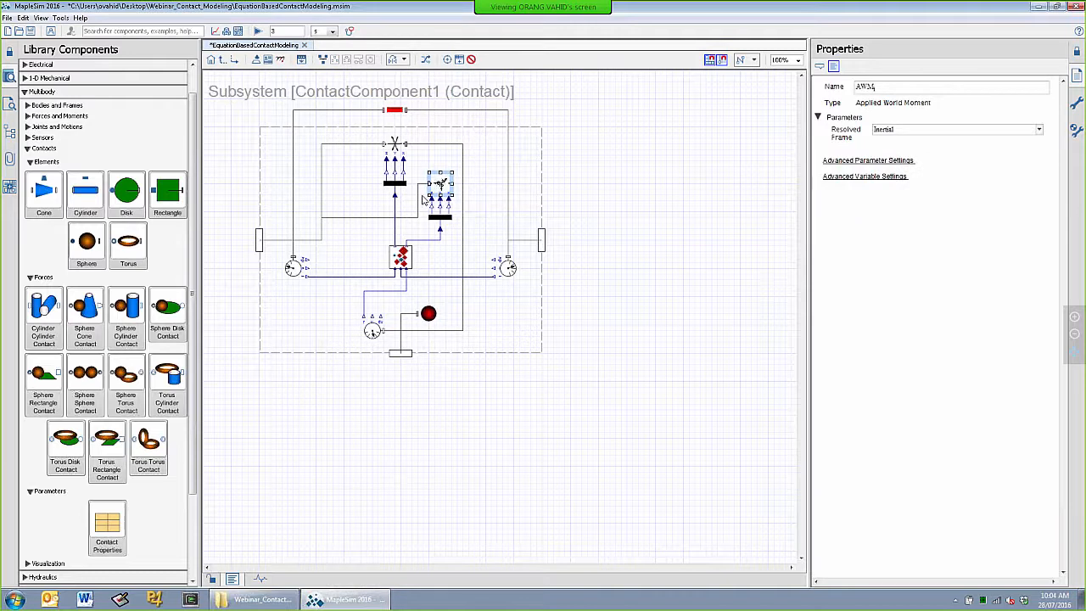
click(417, 198)
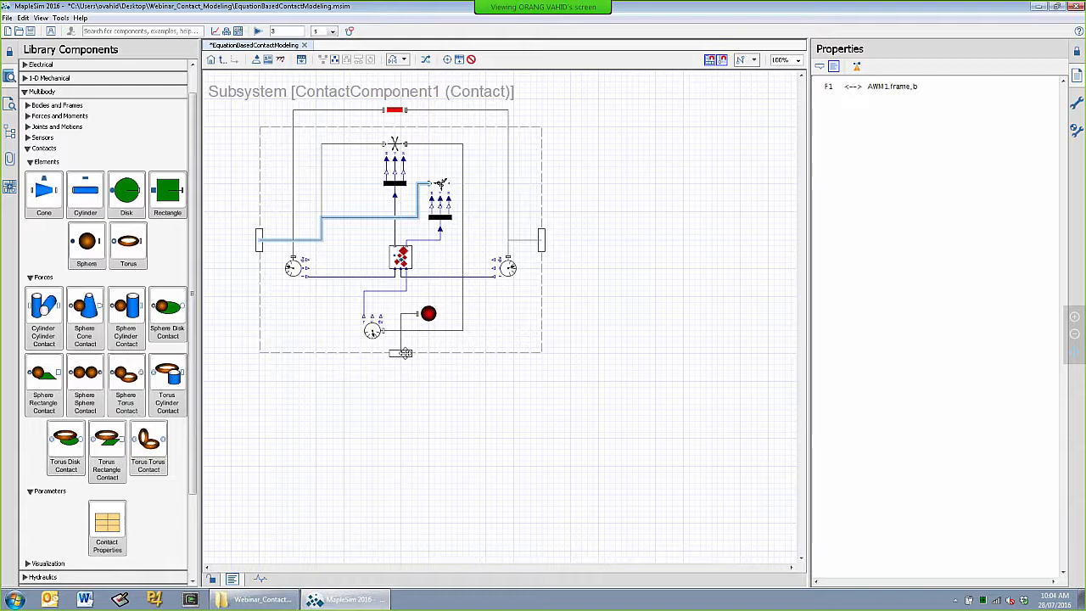
click(431, 259)
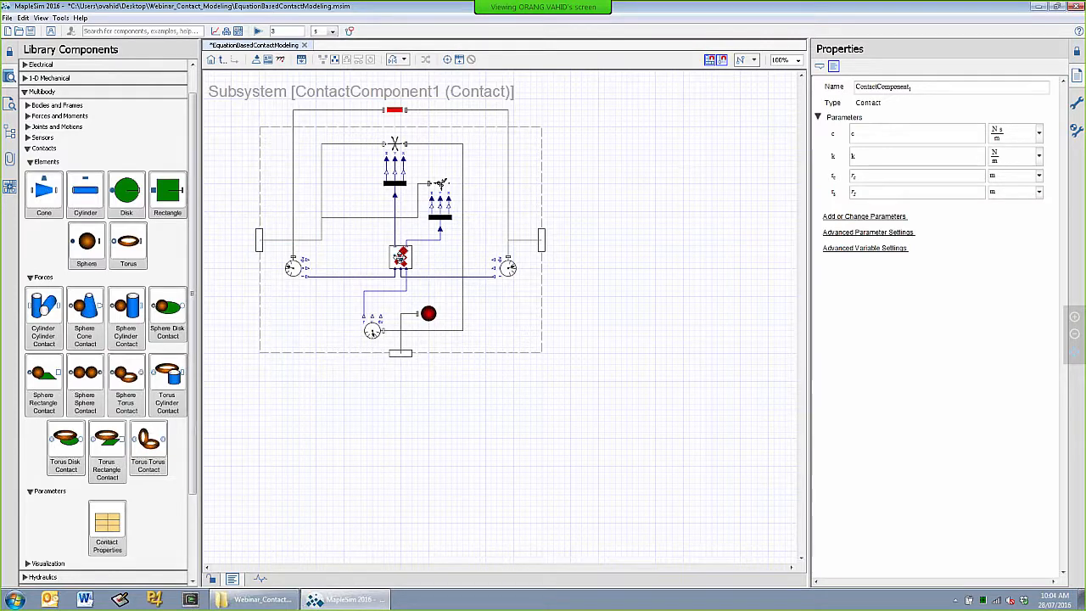
Open the Sphere2CylinderContact custom component's equation worksheet in Maple and enlarge its view to 150%.
double_click(399, 259)
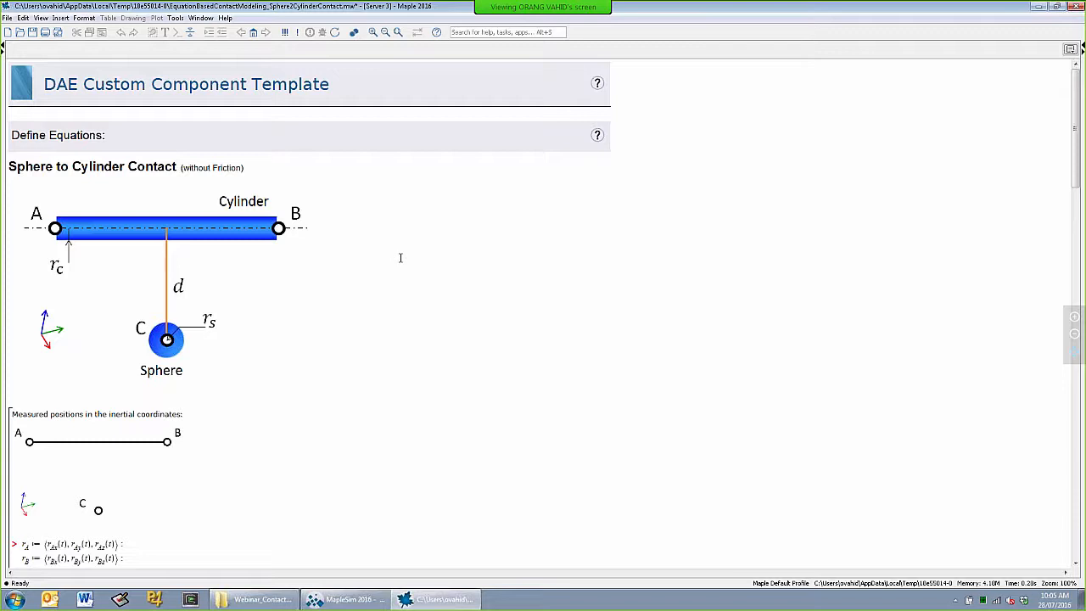
click(373, 33)
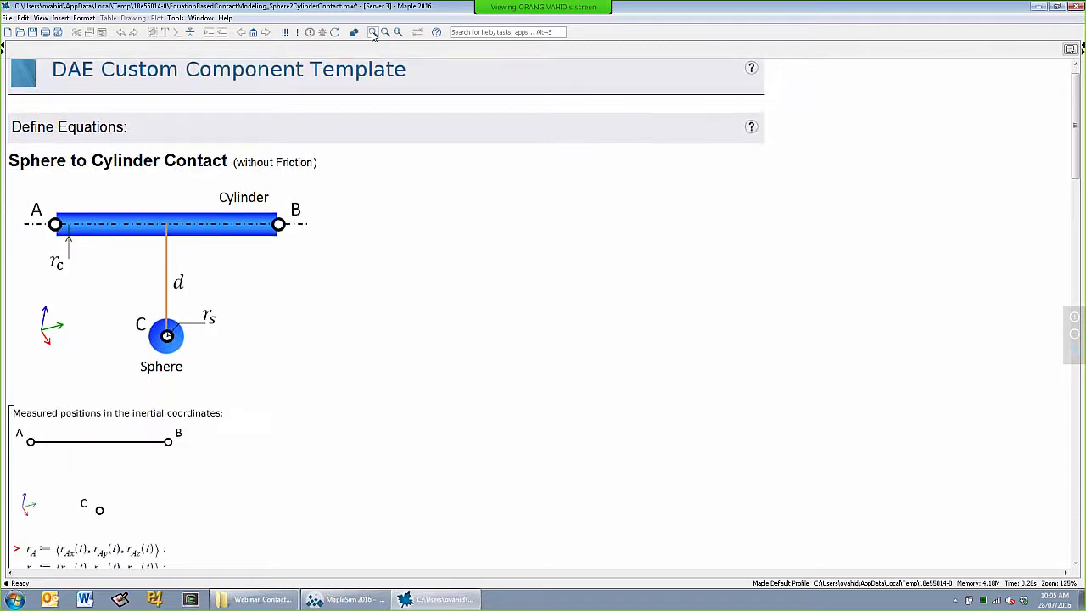
click(372, 33)
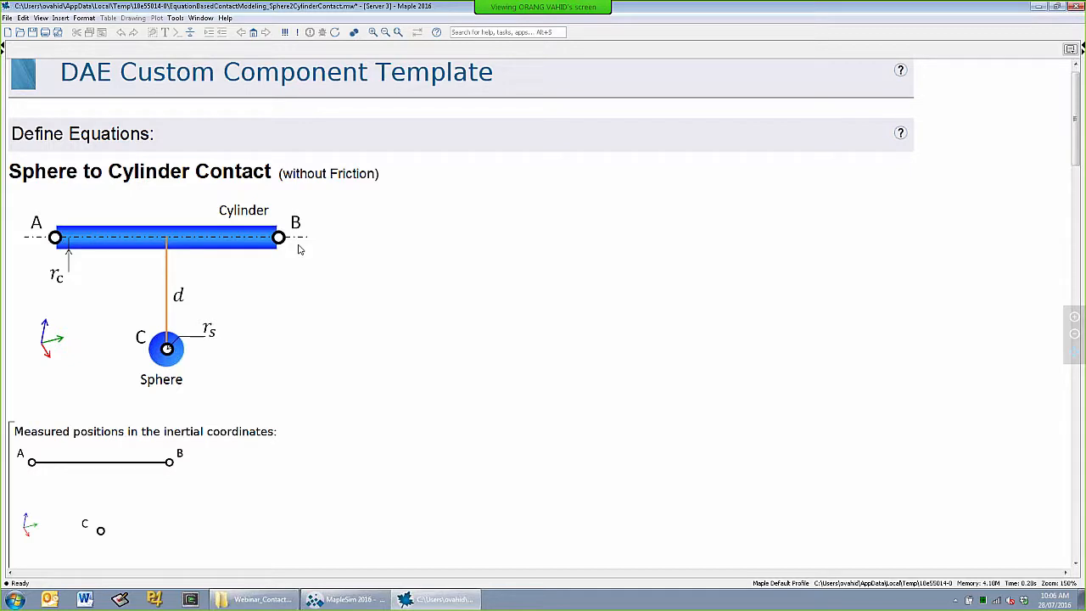
Read the measured positions of points A, B and C, the vectors r_AB and r_AC, length equation eqL and unit vector e_AB.
scroll(279, 376, down, 4)
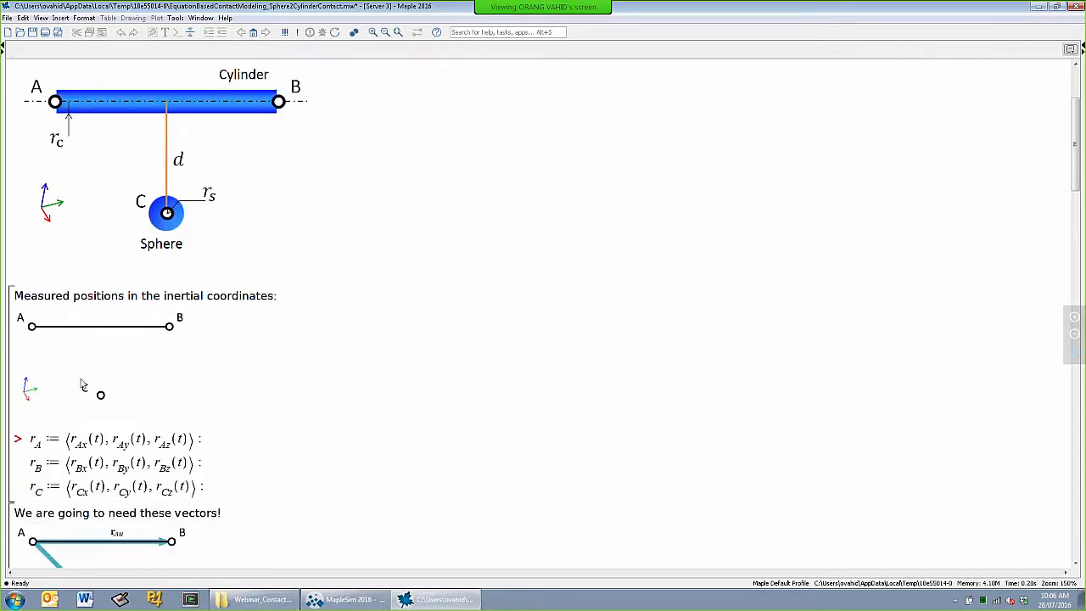
scroll(156, 399, down, 2)
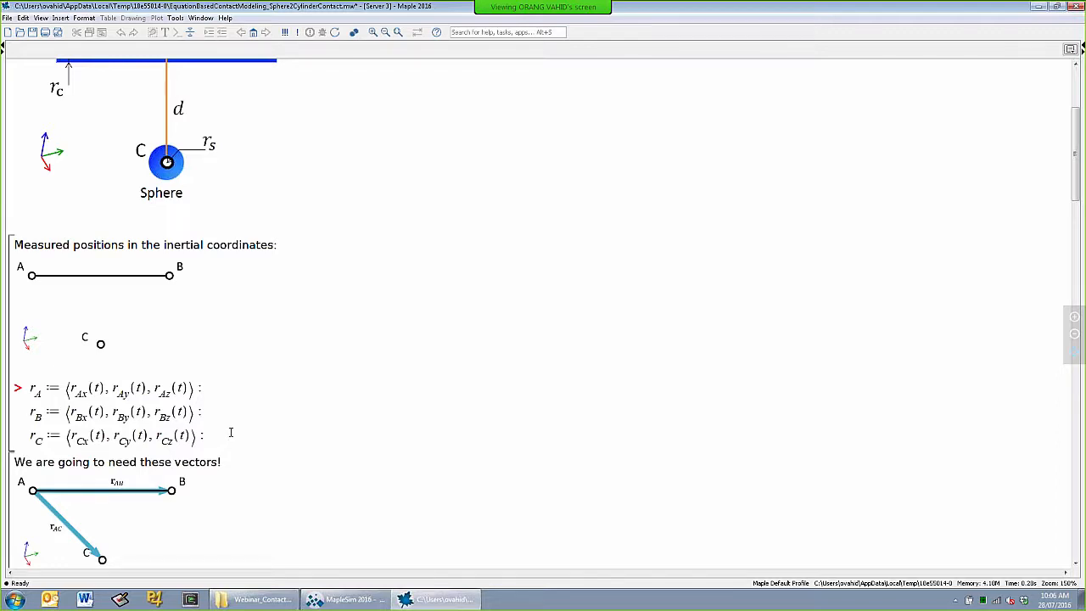
scroll(230, 433, down, 1)
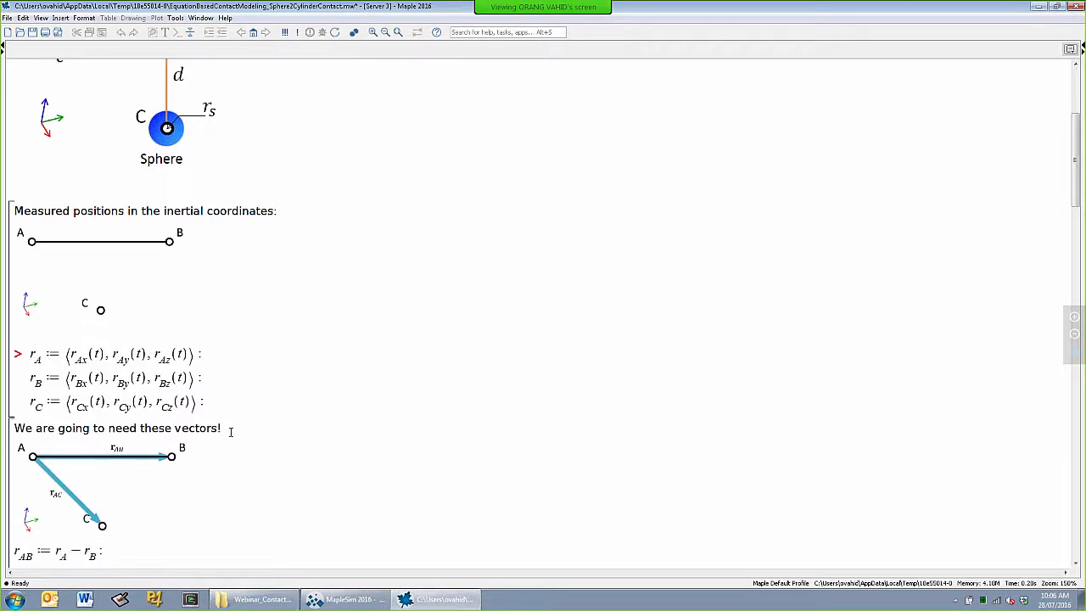
scroll(230, 432, down, 2)
scroll(230, 432, down, 2)
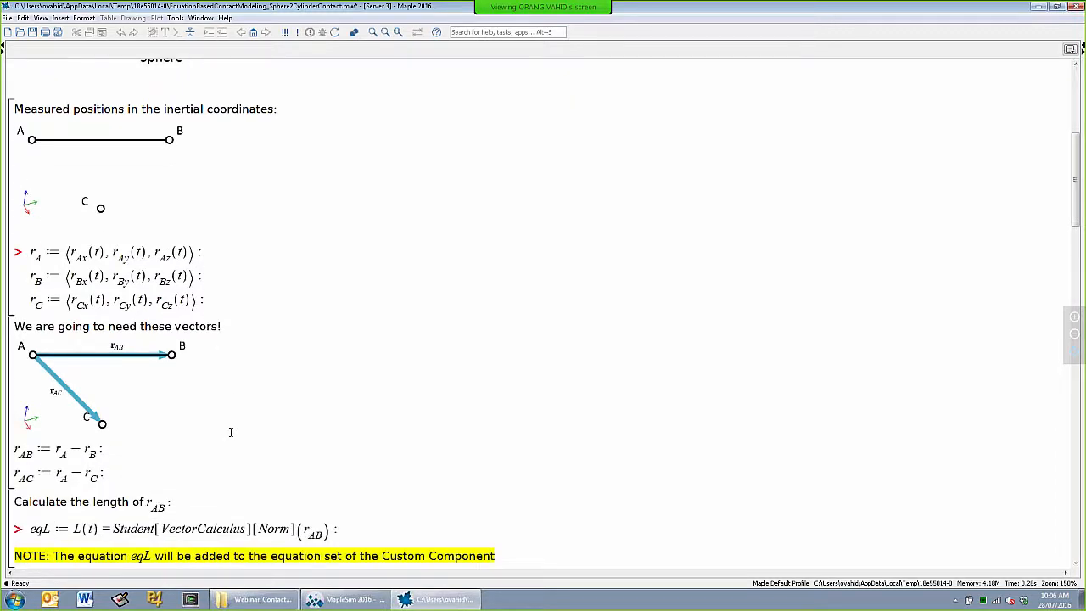
scroll(230, 433, down, 1)
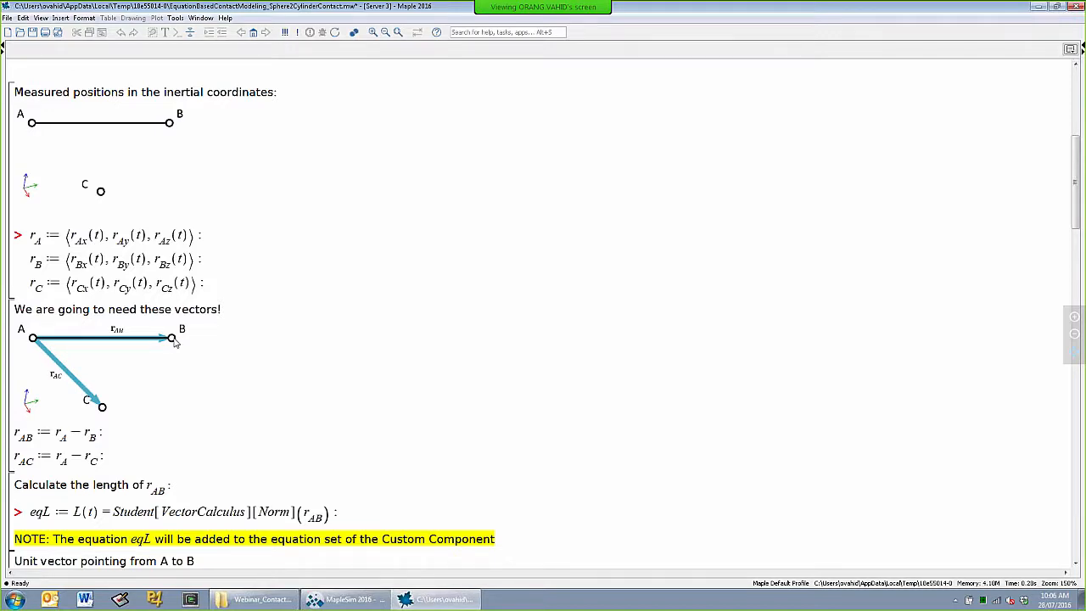
scroll(232, 414, down, 2)
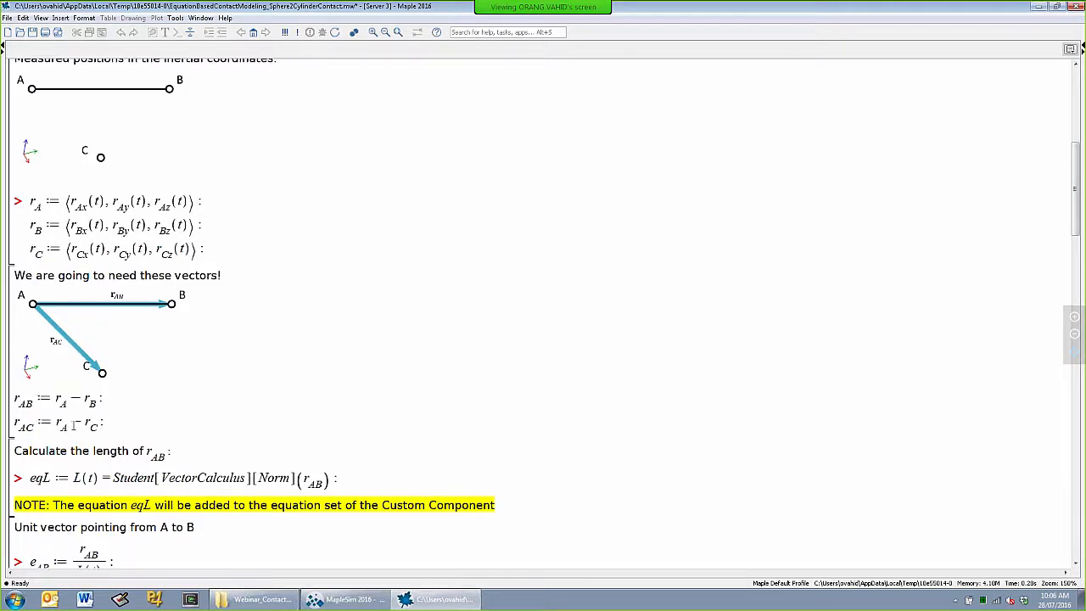
scroll(149, 422, down, 3)
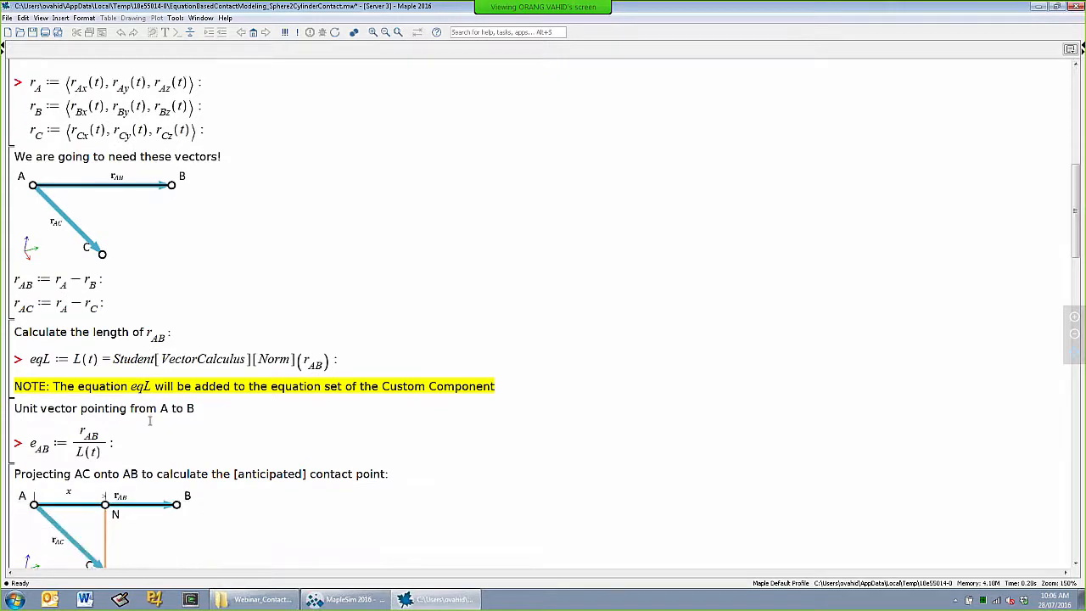
scroll(149, 422, down, 2)
Execute the definitions of the position vectors, r_AB and r_AC, the length equation eqL and the unit vector e_AB.
scroll(301, 203, up, 10)
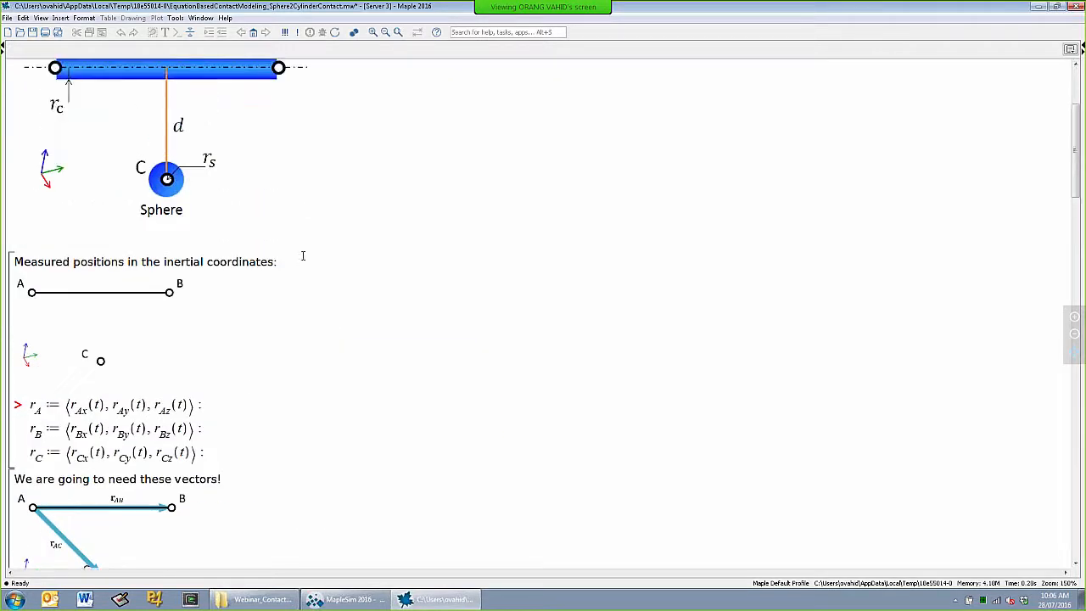
click(220, 404)
key(Return)
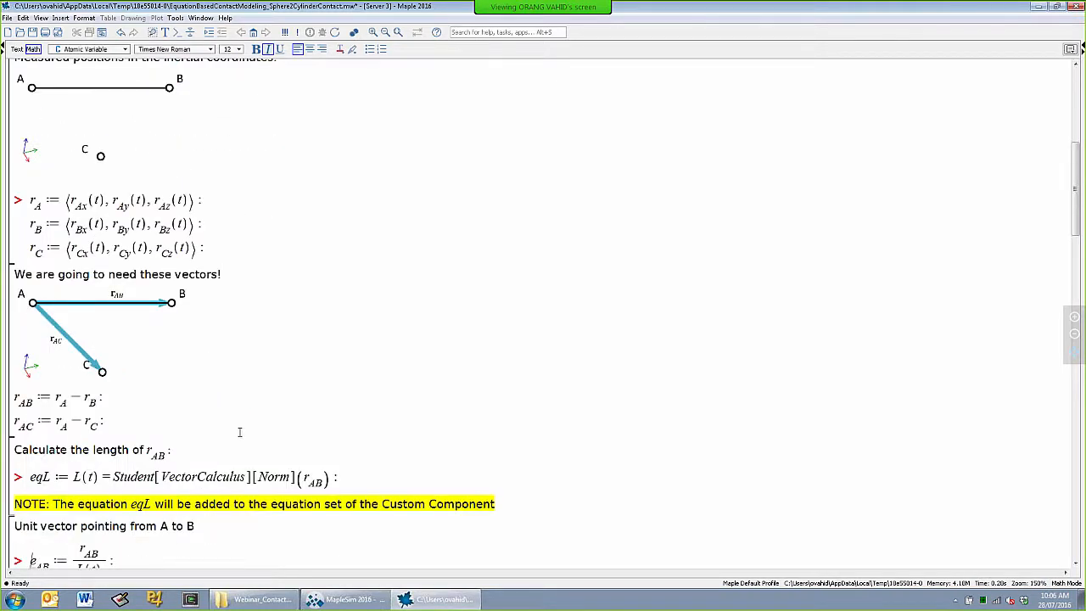
scroll(240, 435, down, 3)
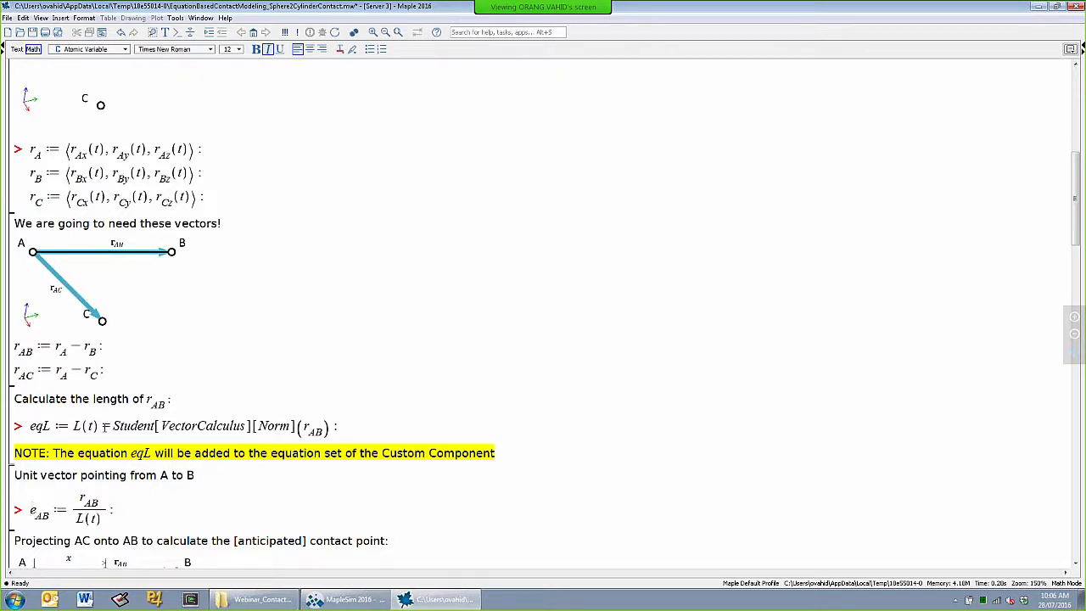
scroll(106, 427, down, 1)
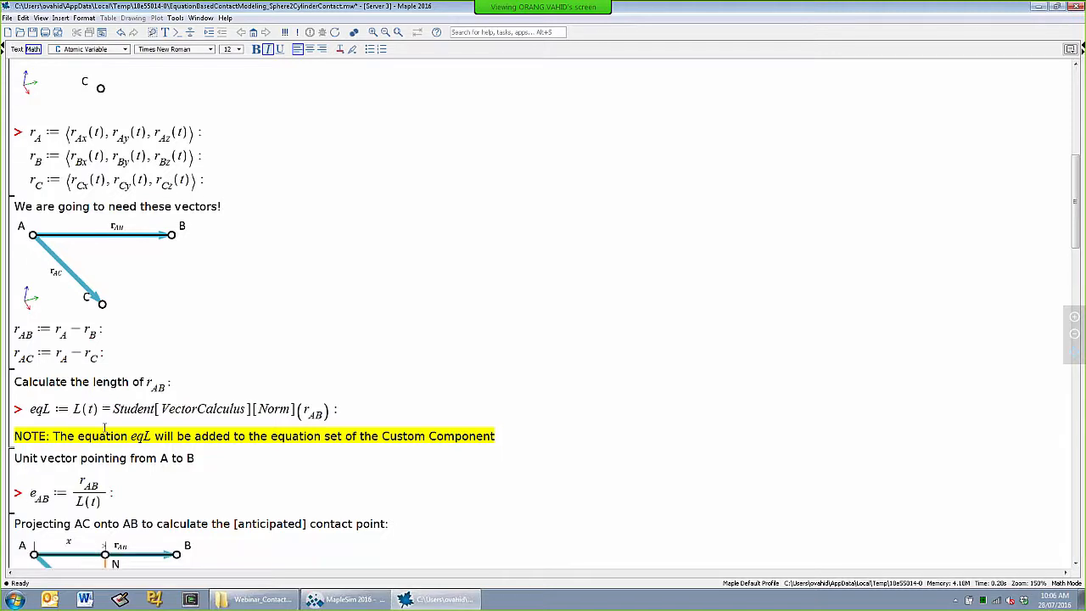
scroll(106, 427, down, 5)
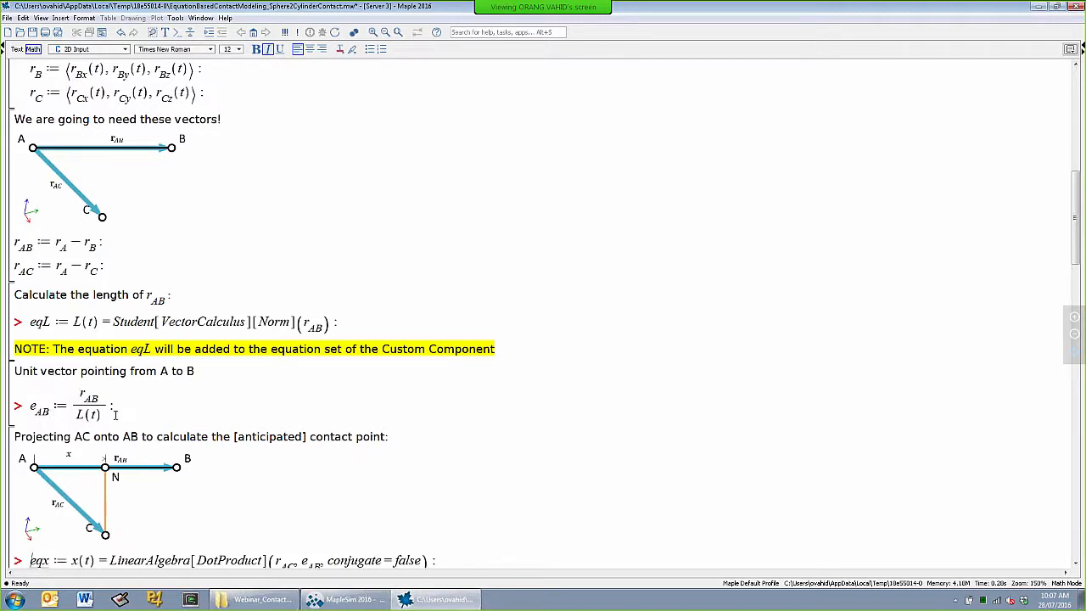
Review the projection of AC onto AB and execute the dot-product equation eqx for the anticipated contact point.
scroll(136, 411, down, 6)
scroll(167, 408, down, 3)
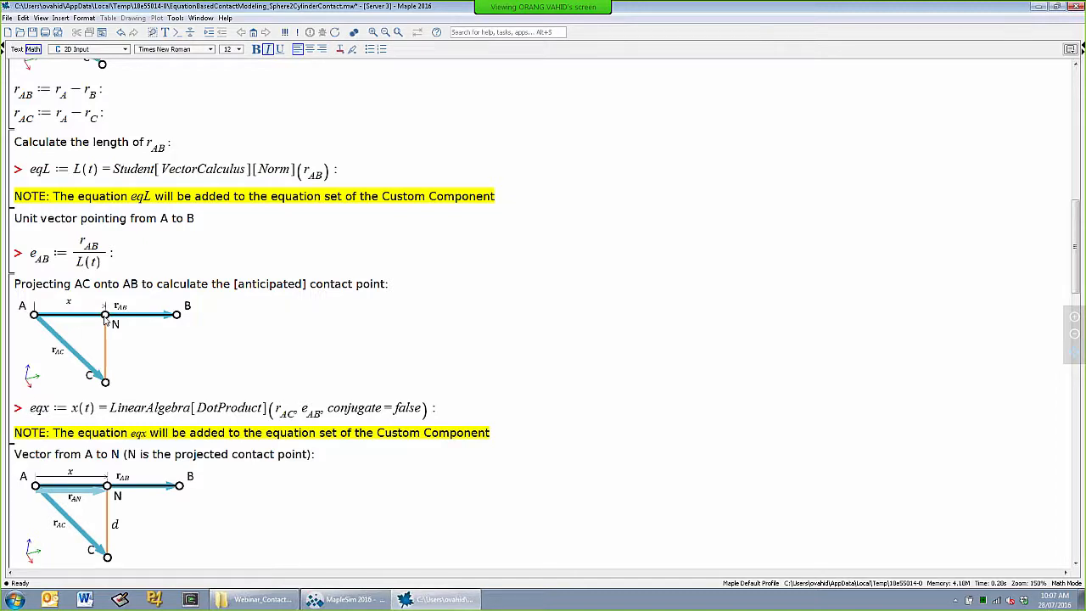
scroll(162, 353, down, 1)
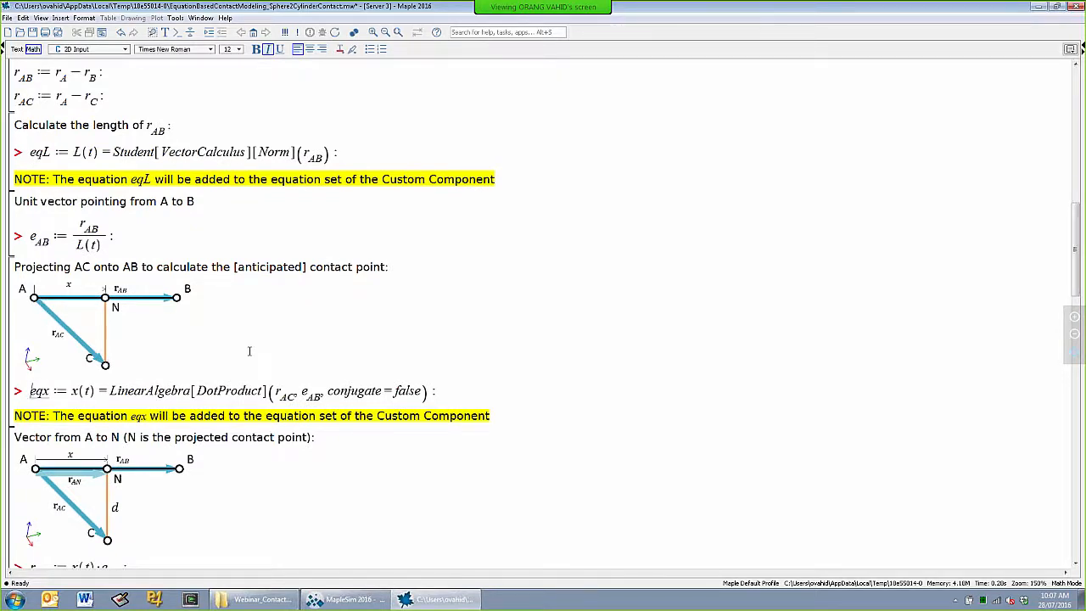
scroll(242, 347, down, 2)
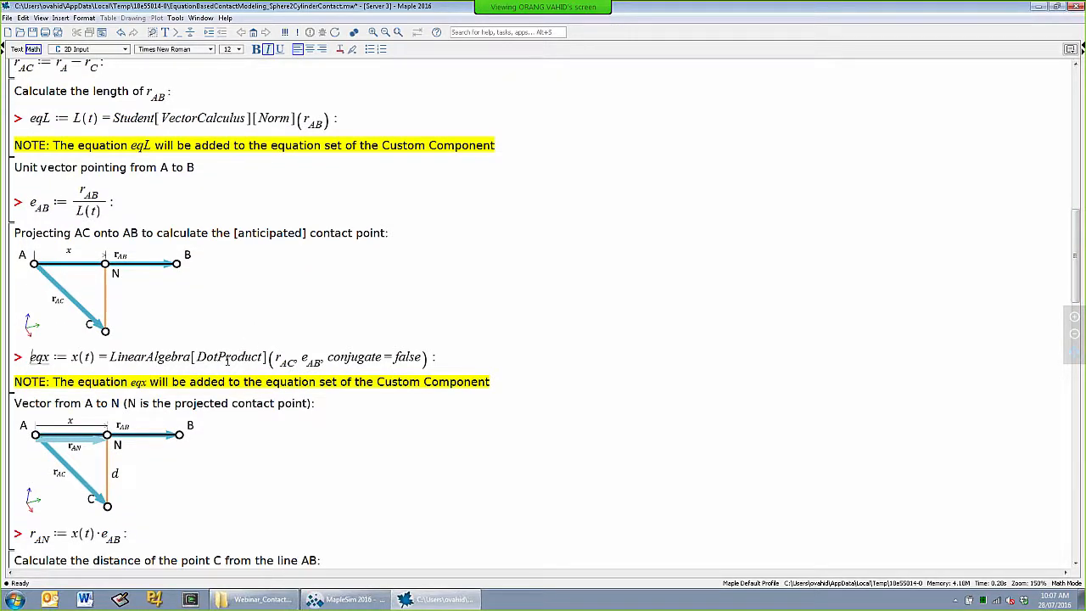
key(Return)
Review the vector r_AN and try to execute eqd and eqinvd for the distance of point C from line AB.
scroll(229, 339, down, 2)
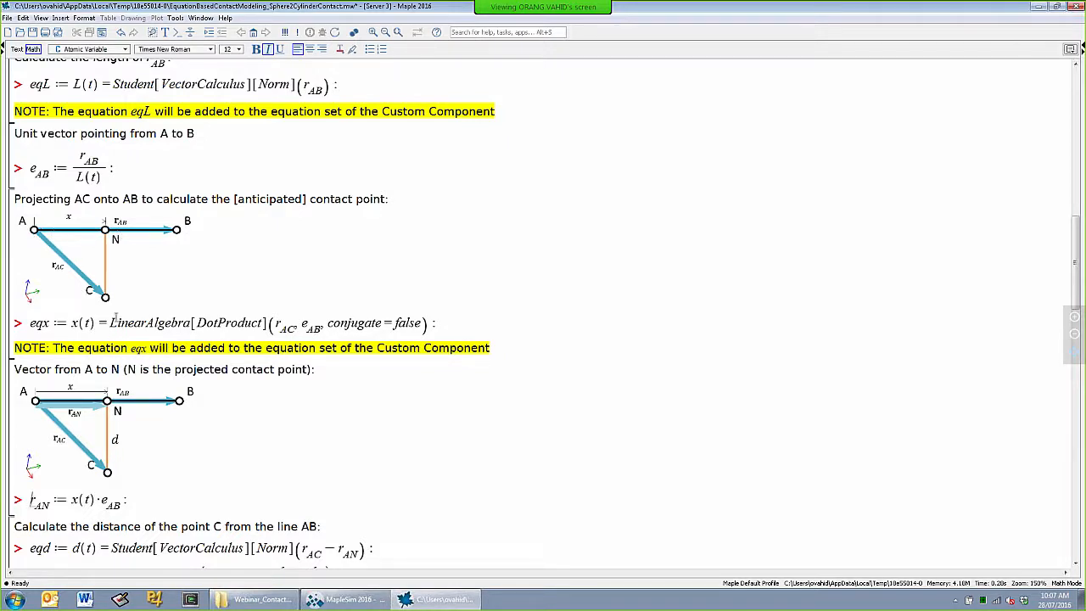
scroll(147, 338, down, 2)
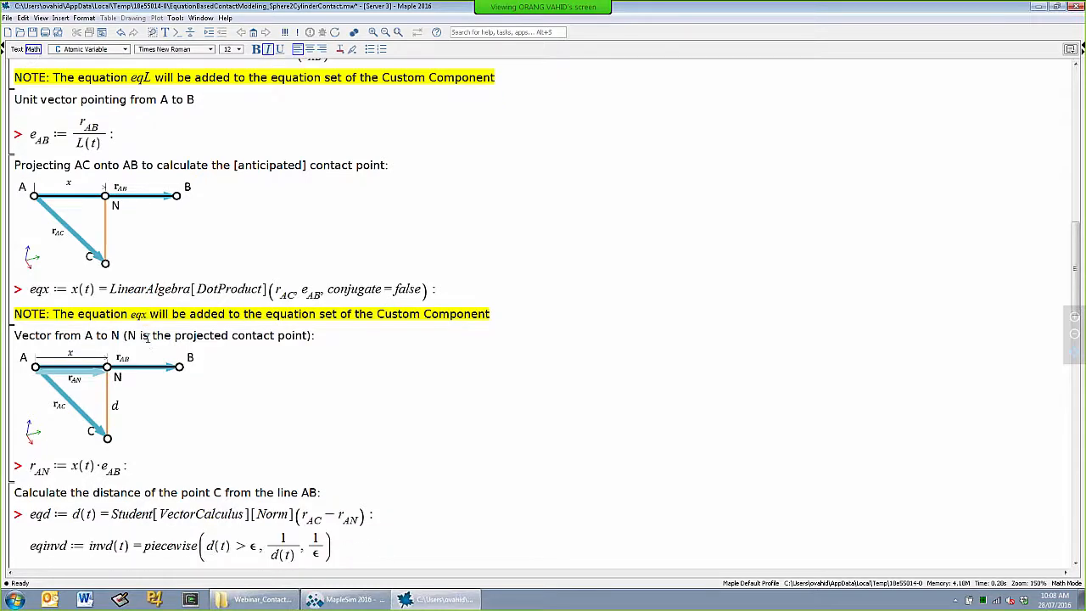
scroll(147, 337, down, 3)
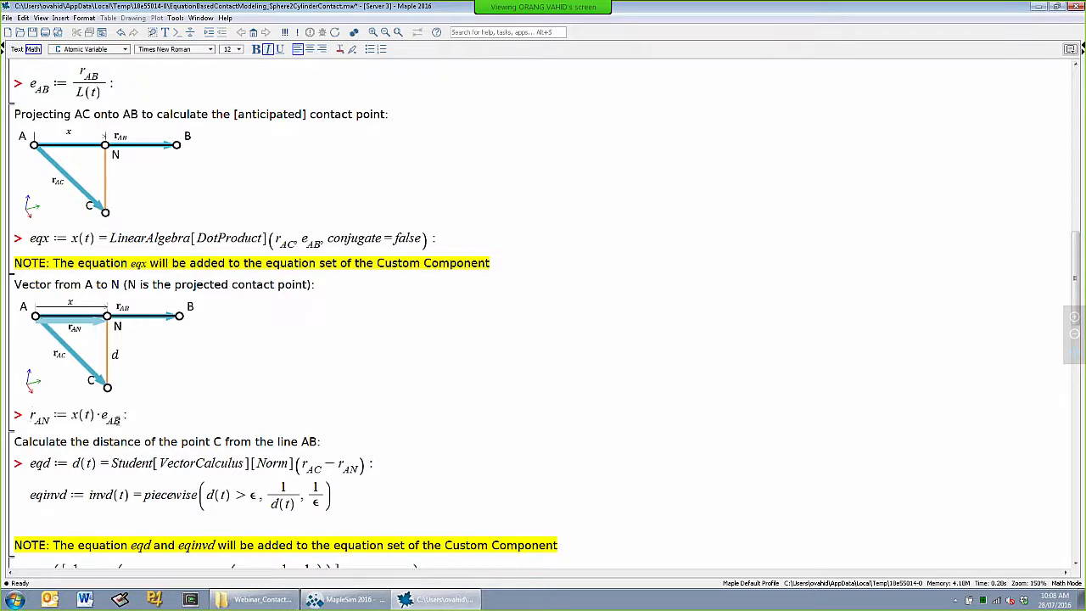
scroll(118, 420, down, 3)
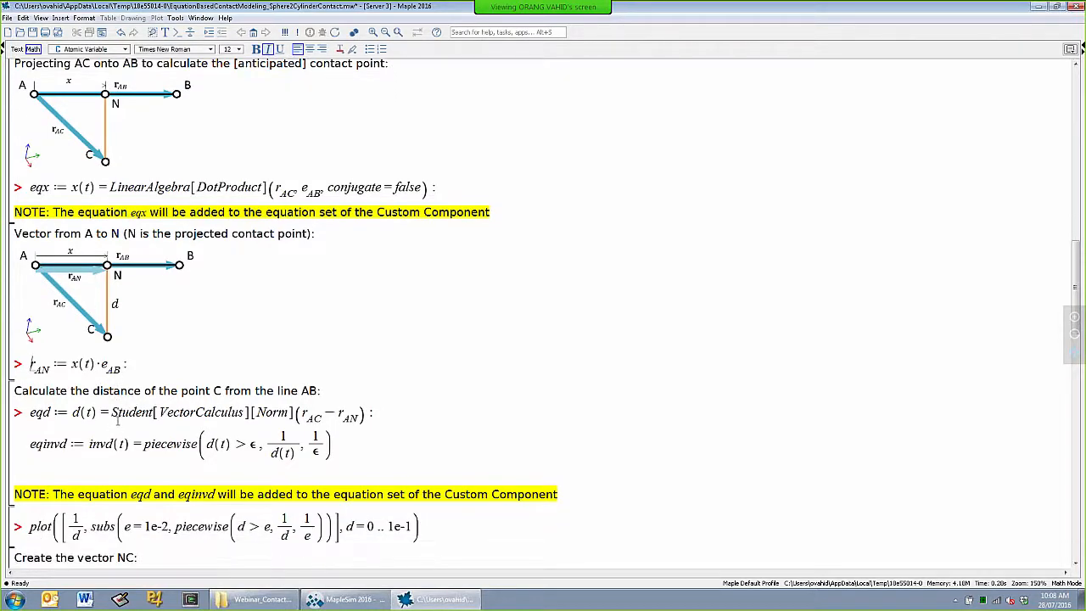
scroll(118, 419, down, 2)
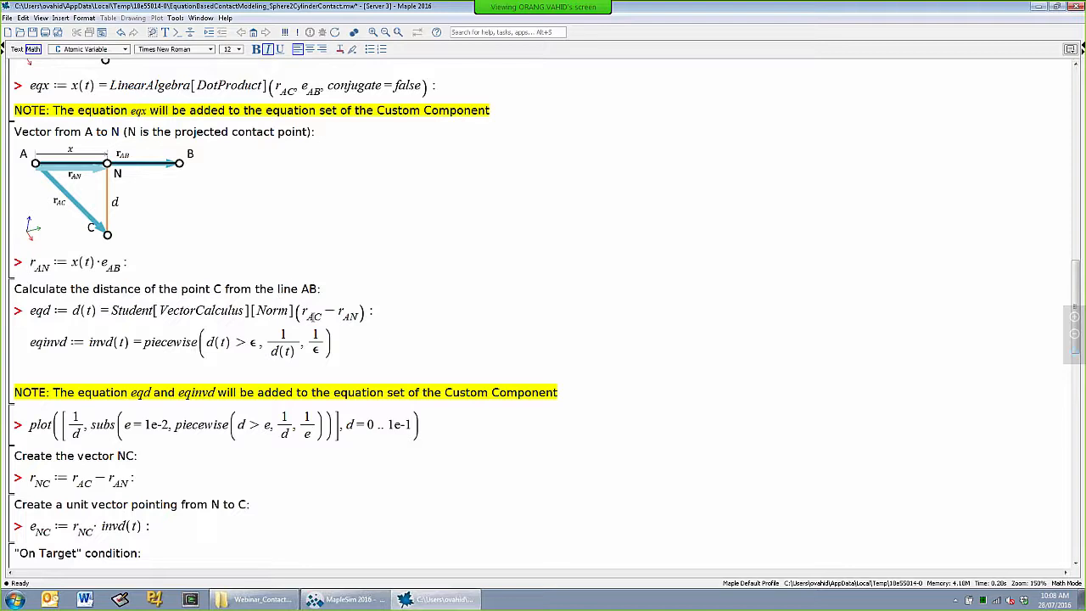
click(388, 317)
key(Return)
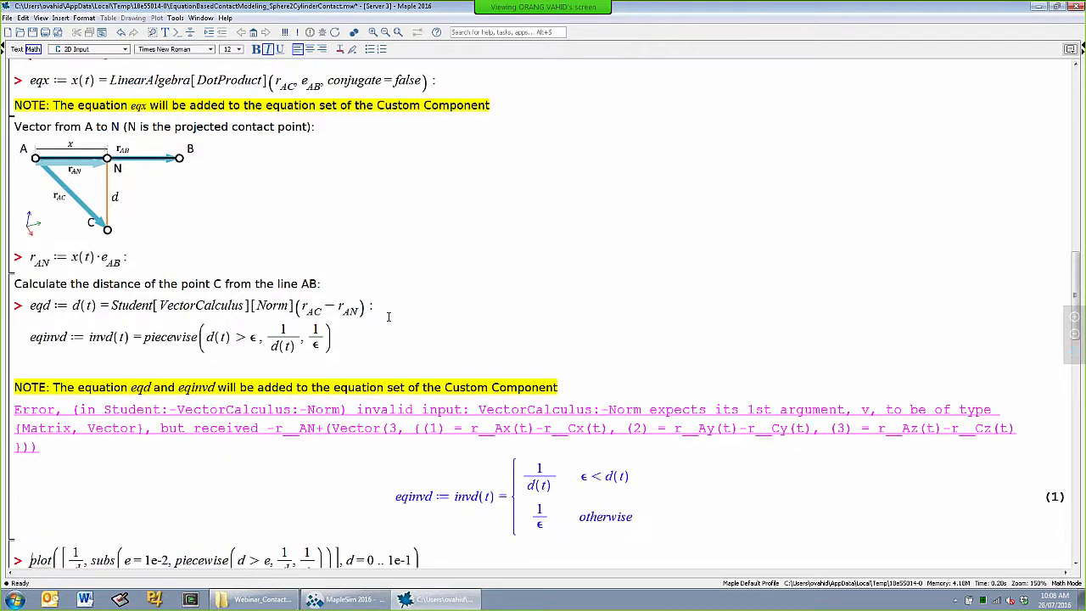
Re-execute the definitions in order, from the position vectors through r_AN to the distance equations eqd and eqinvd.
scroll(374, 303, up, 2)
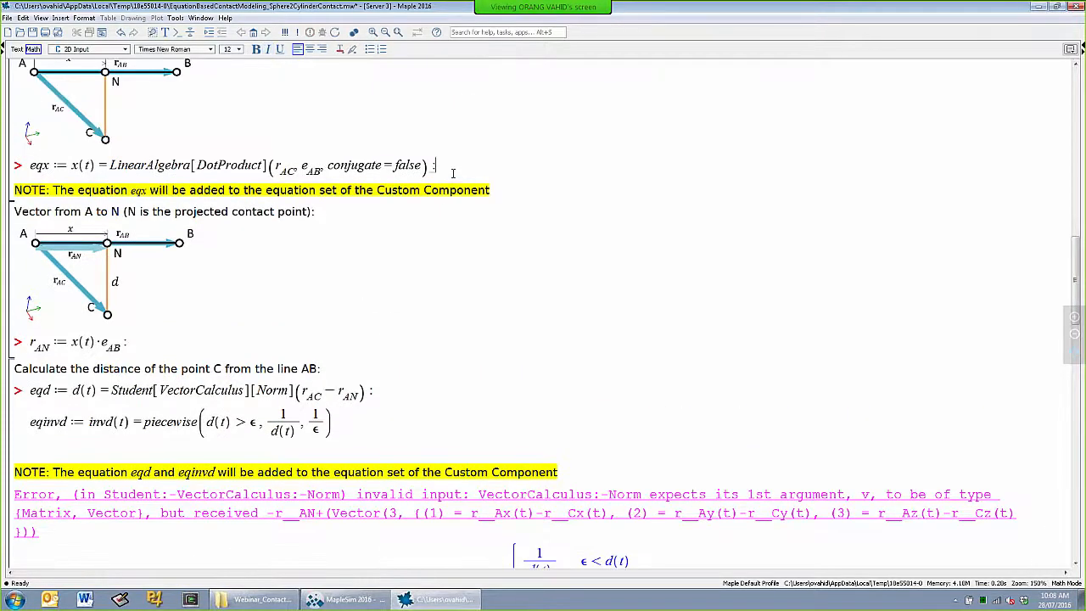
scroll(453, 226, up, 5)
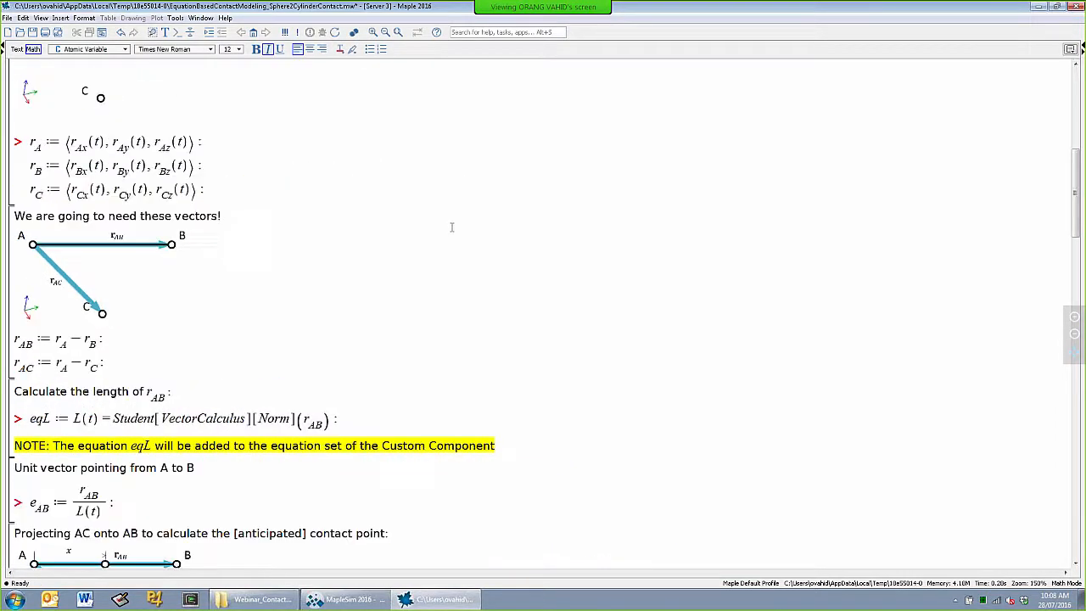
scroll(393, 247, up, 3)
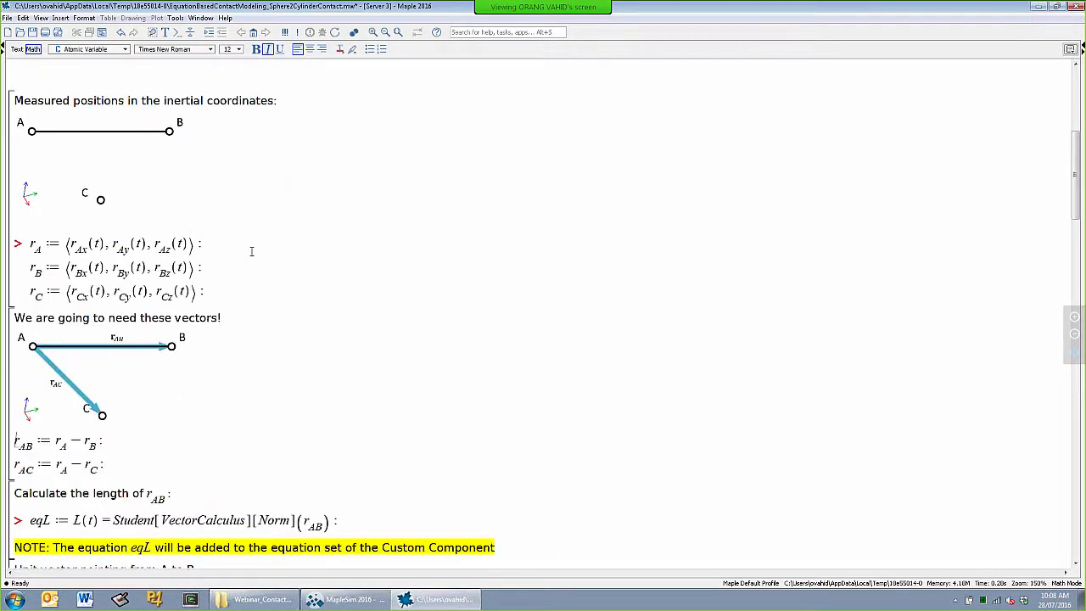
scroll(251, 251, down, 1)
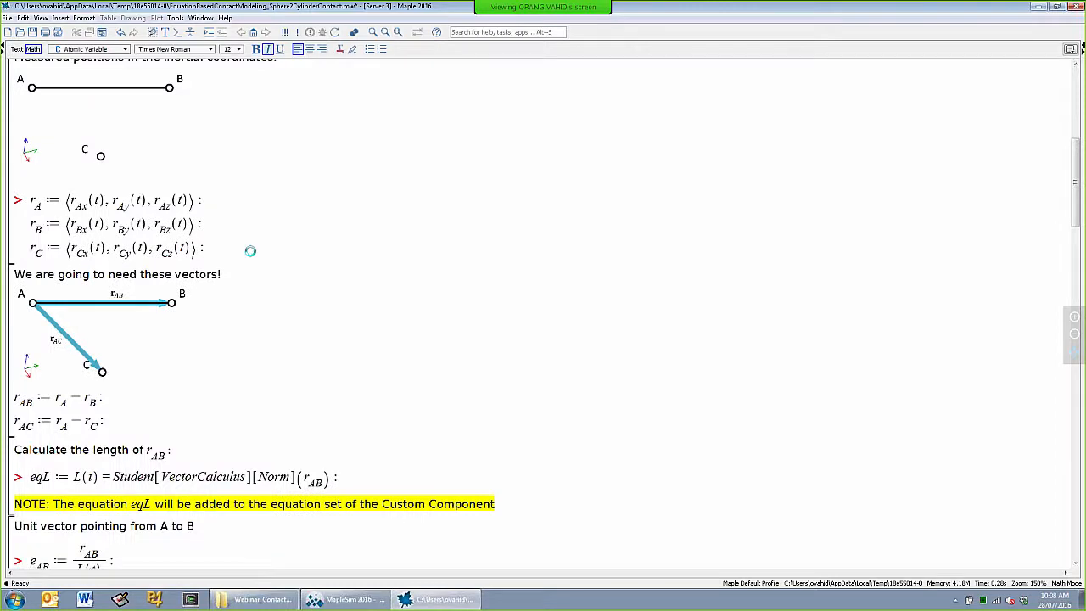
scroll(251, 251, down, 14)
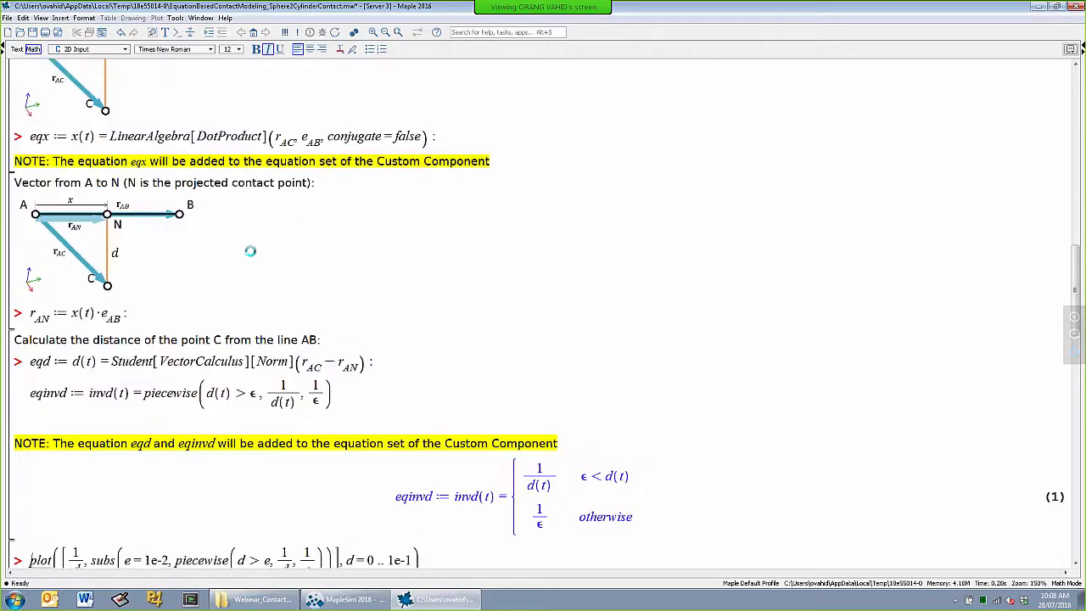
Review the piecewise eqinvd and plot 1/d against its piecewise form with e = 1e-2 over d = 0 .. 1e-1.
scroll(238, 327, down, 1)
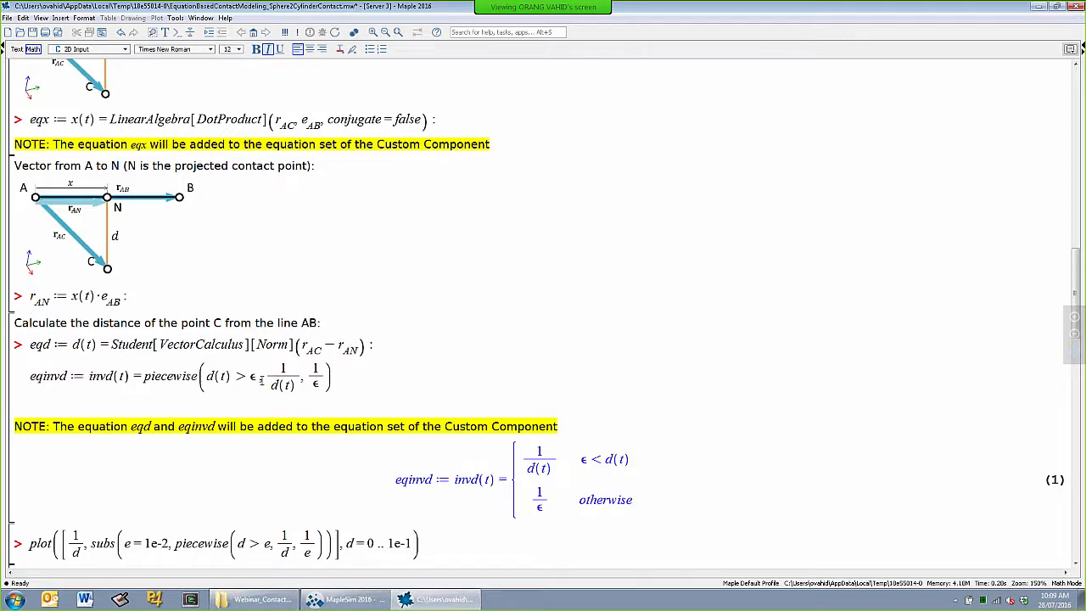
scroll(331, 403, down, 2)
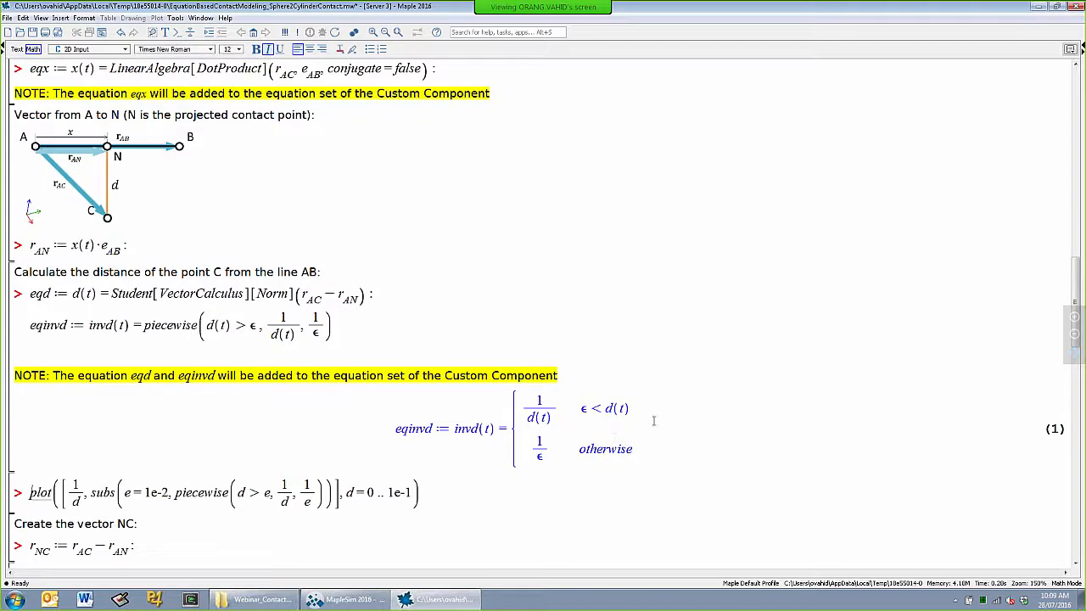
scroll(641, 412, down, 1)
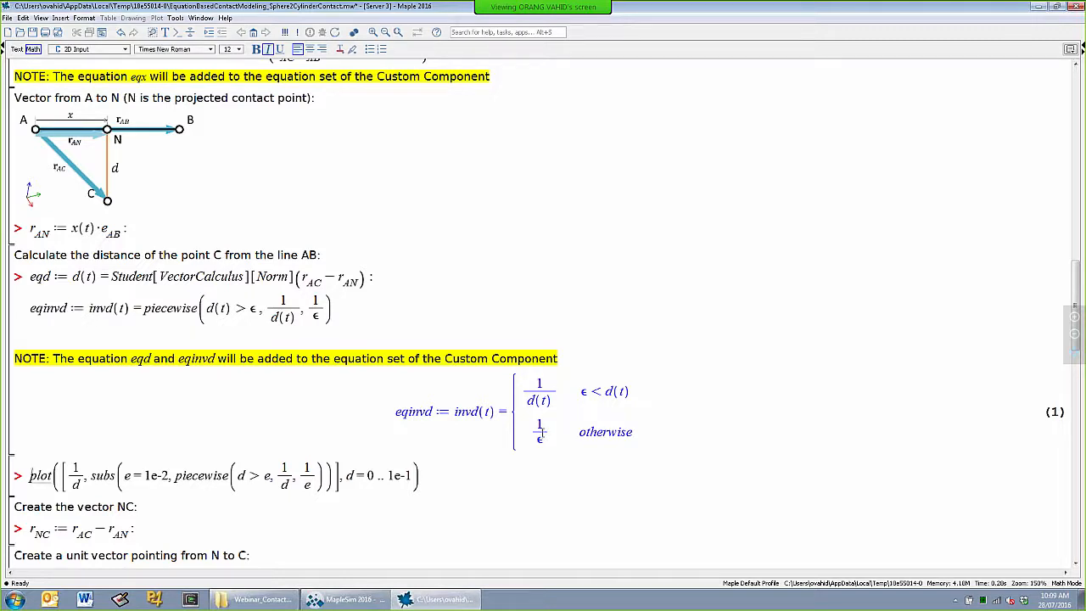
scroll(529, 393, down, 1)
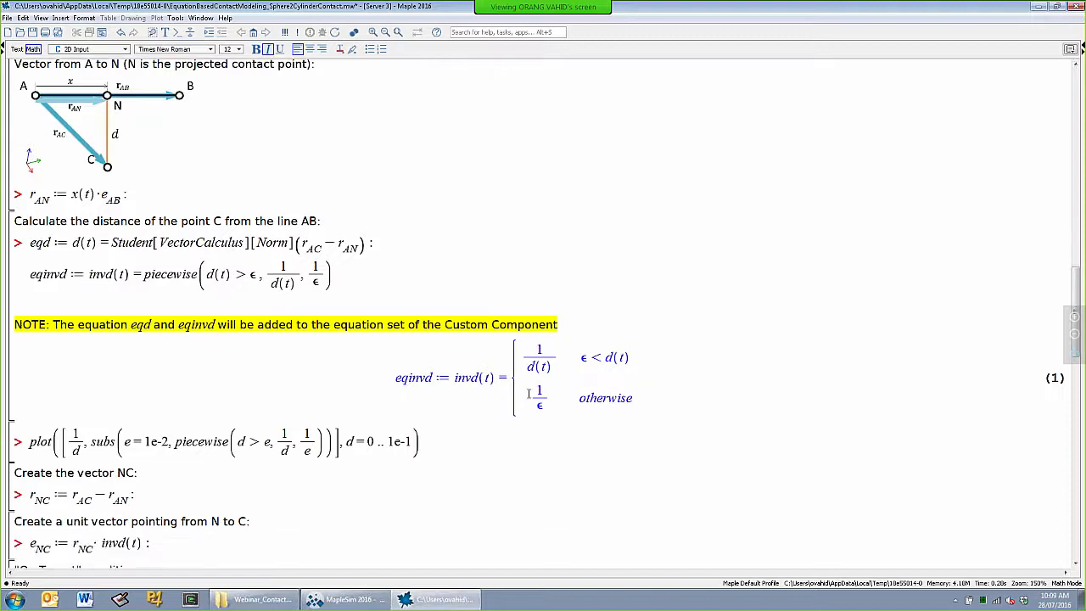
scroll(529, 393, down, 1)
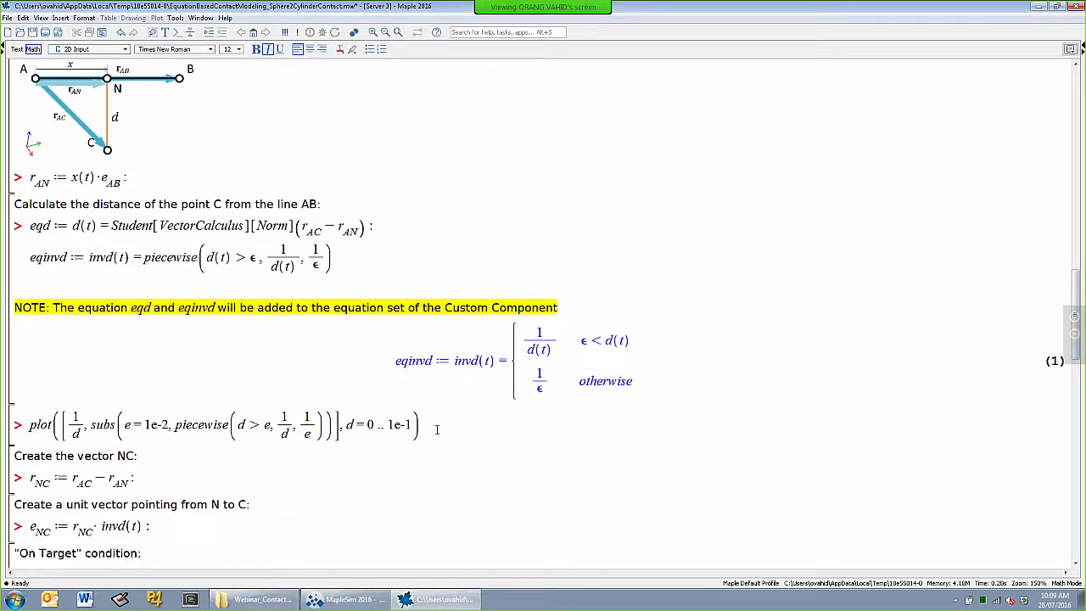
key(Return)
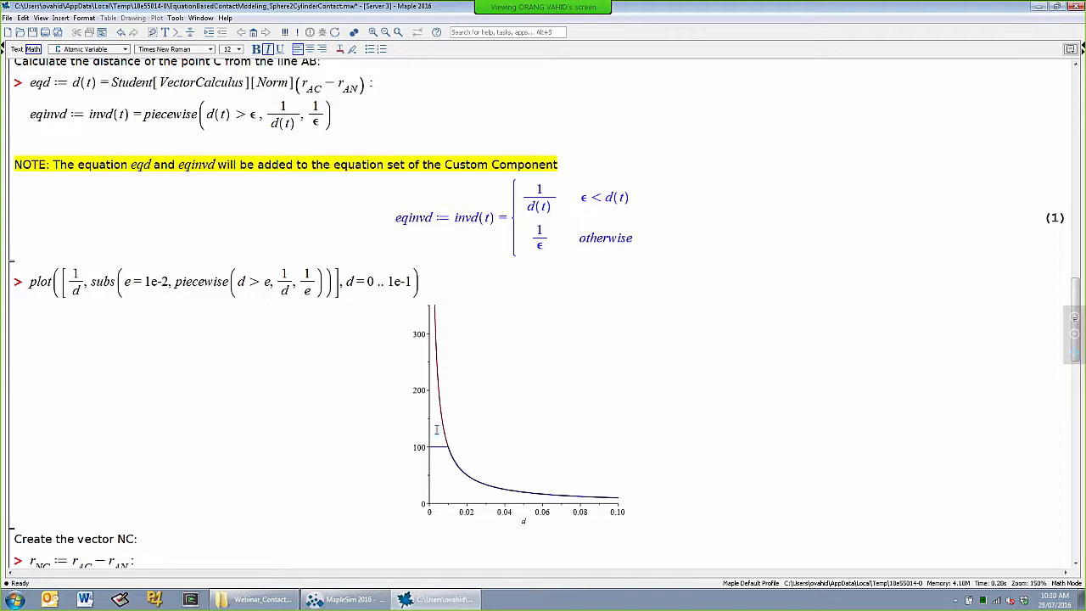
Execute the definitions of the vector r_NC, the unit vector e_NC and the on-target condition eqb.
click(437, 448)
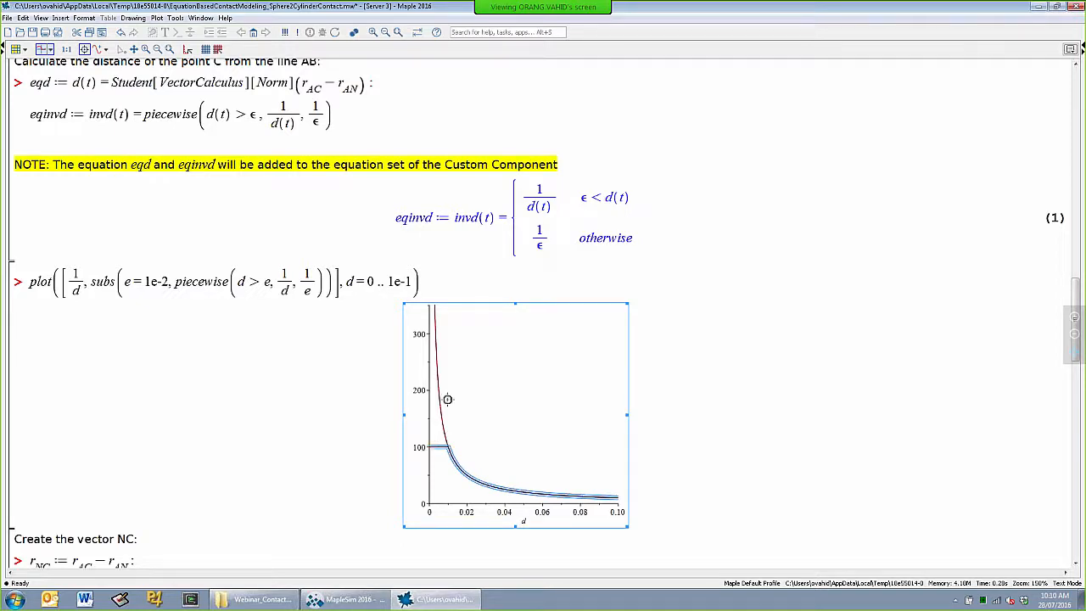
scroll(681, 416, down, 1)
scroll(680, 417, down, 3)
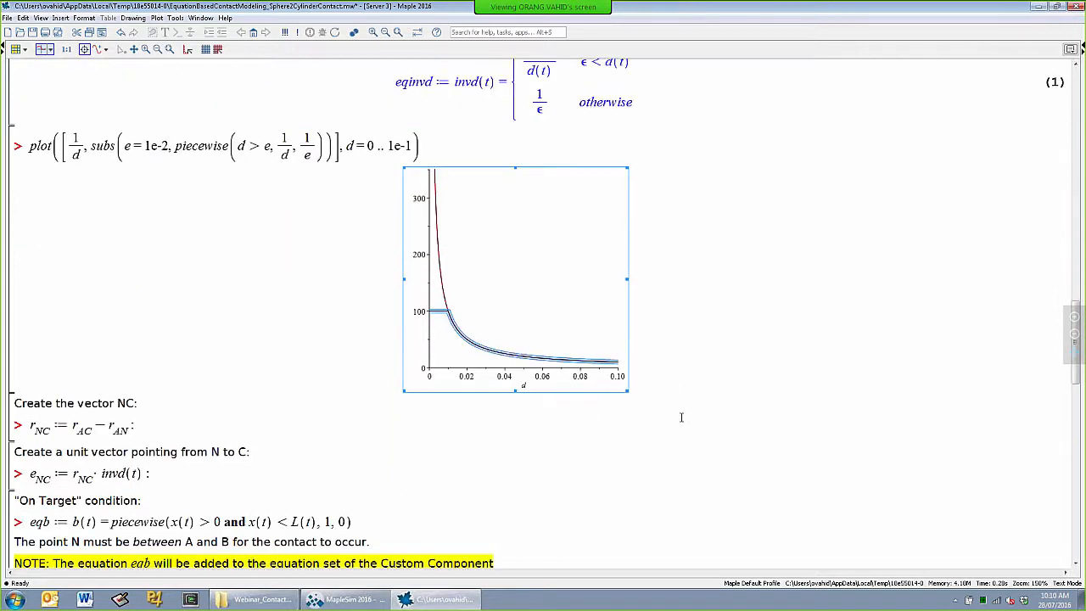
click(163, 361)
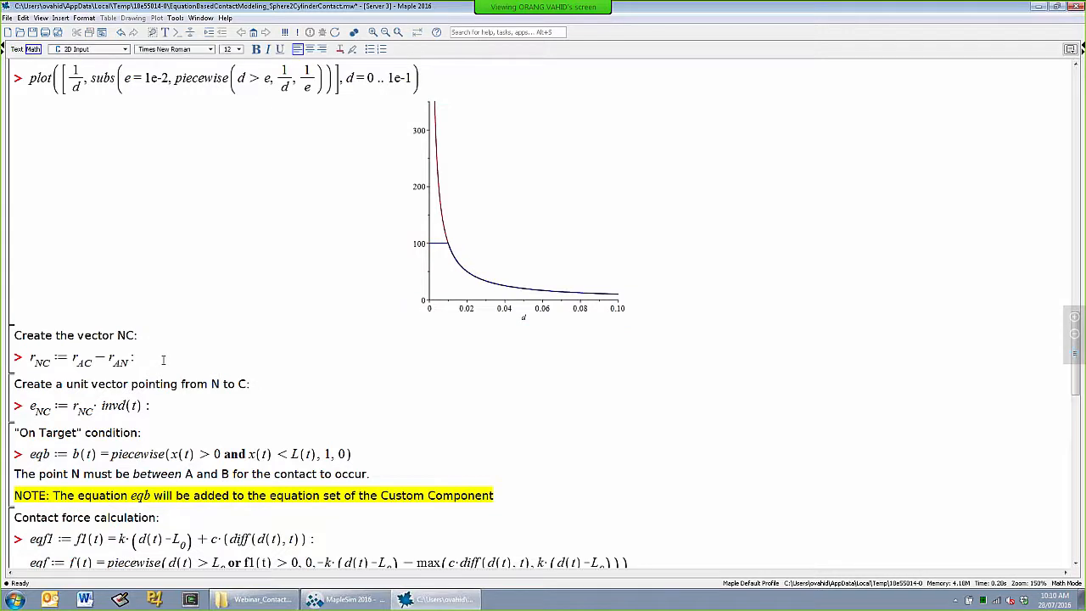
key(Return)
scroll(124, 407, down, 1)
key(Return)
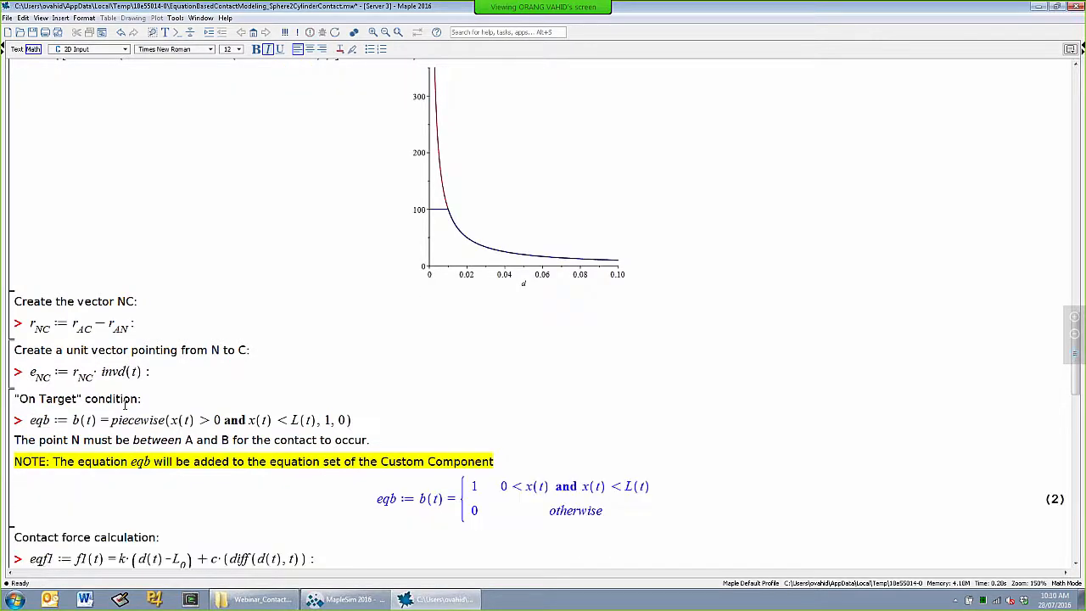
Review the on-target condition eqb against the diagrams of the projected contact point N on line AB.
scroll(291, 410, down, 1)
scroll(291, 409, down, 3)
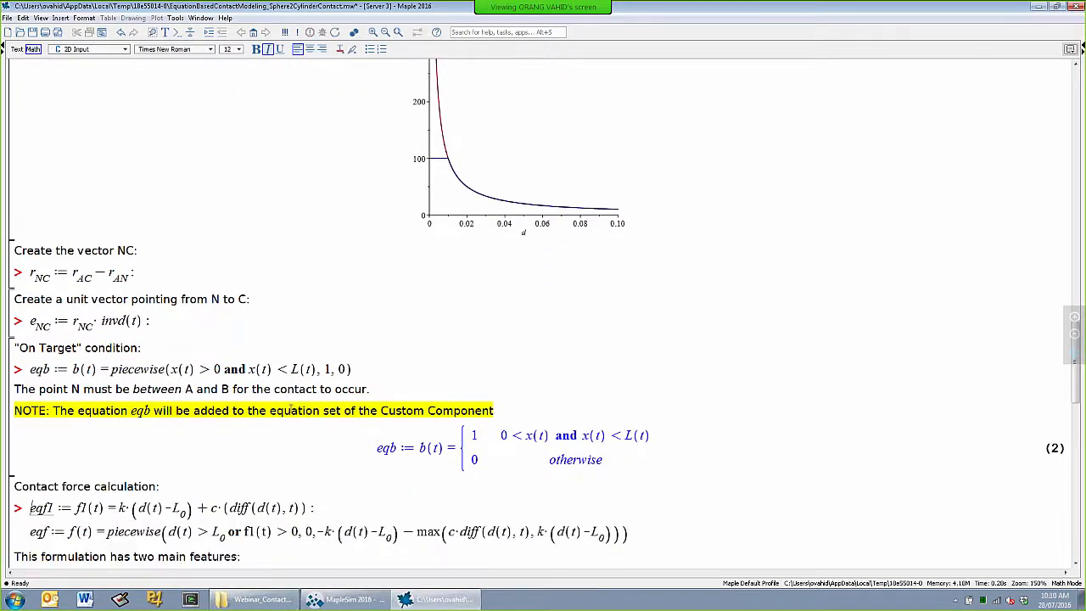
scroll(290, 409, down, 2)
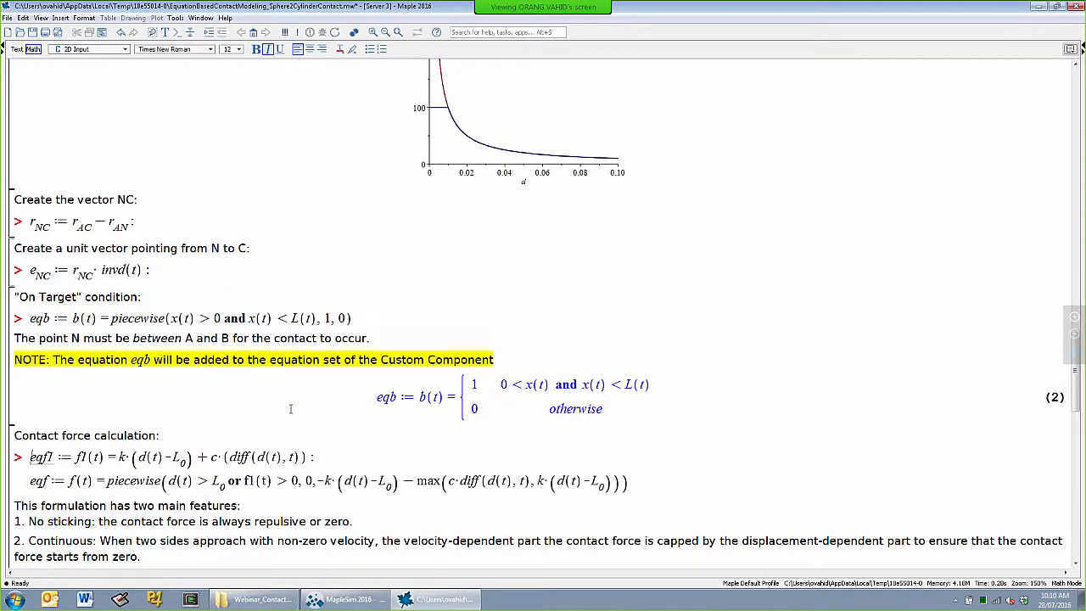
scroll(290, 409, up, 20)
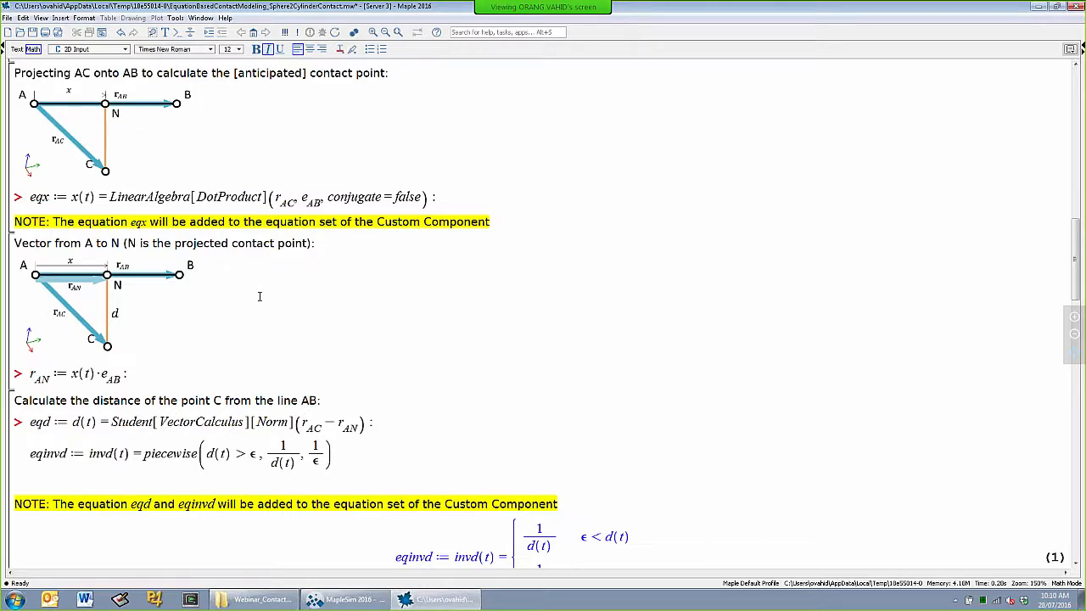
scroll(260, 296, down, 10)
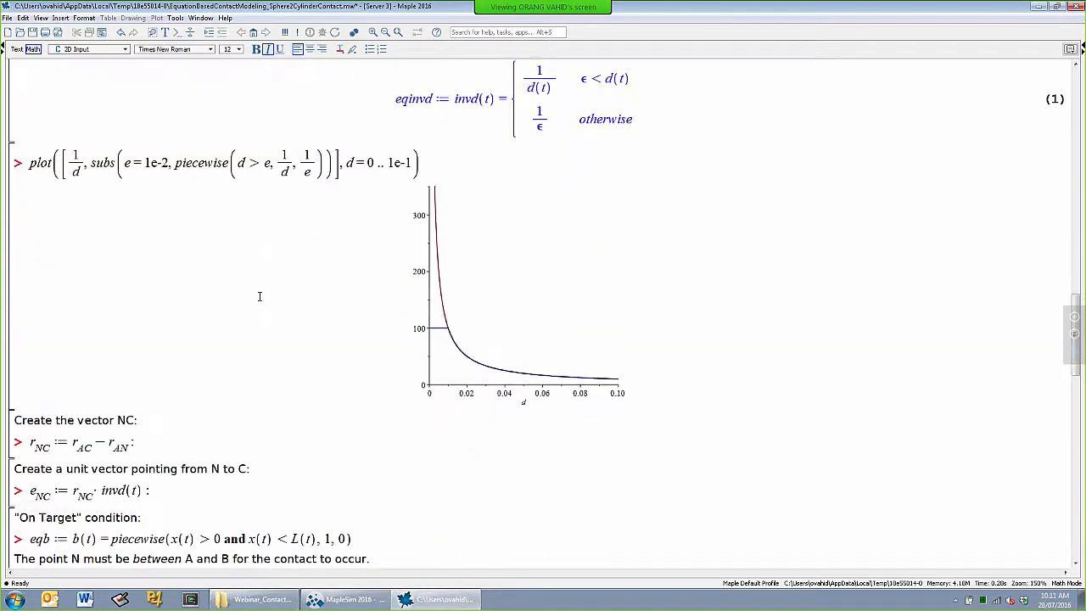
scroll(259, 296, down, 5)
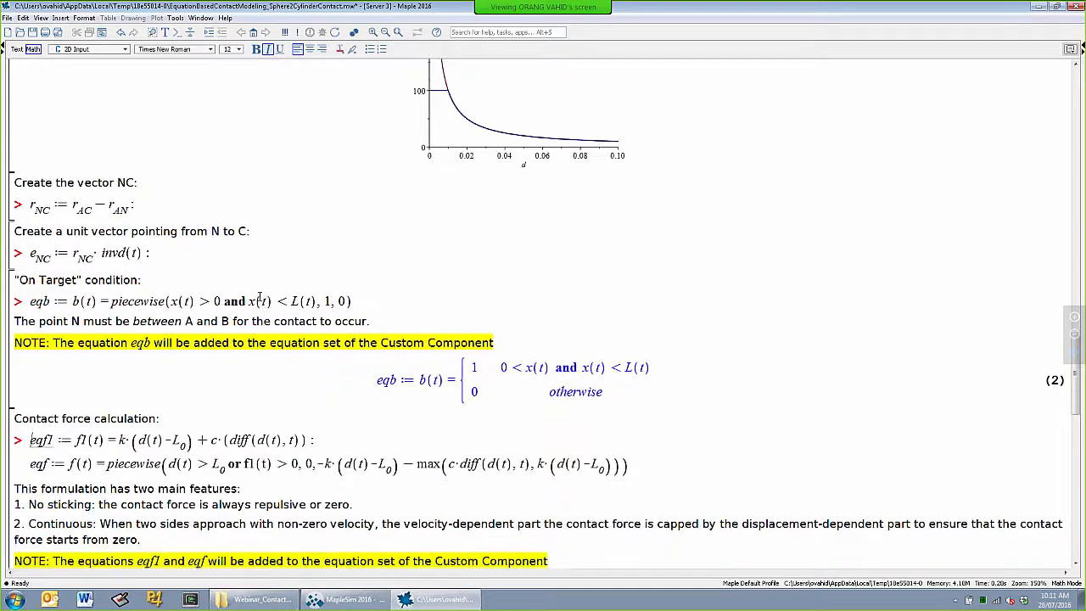
scroll(259, 296, down, 1)
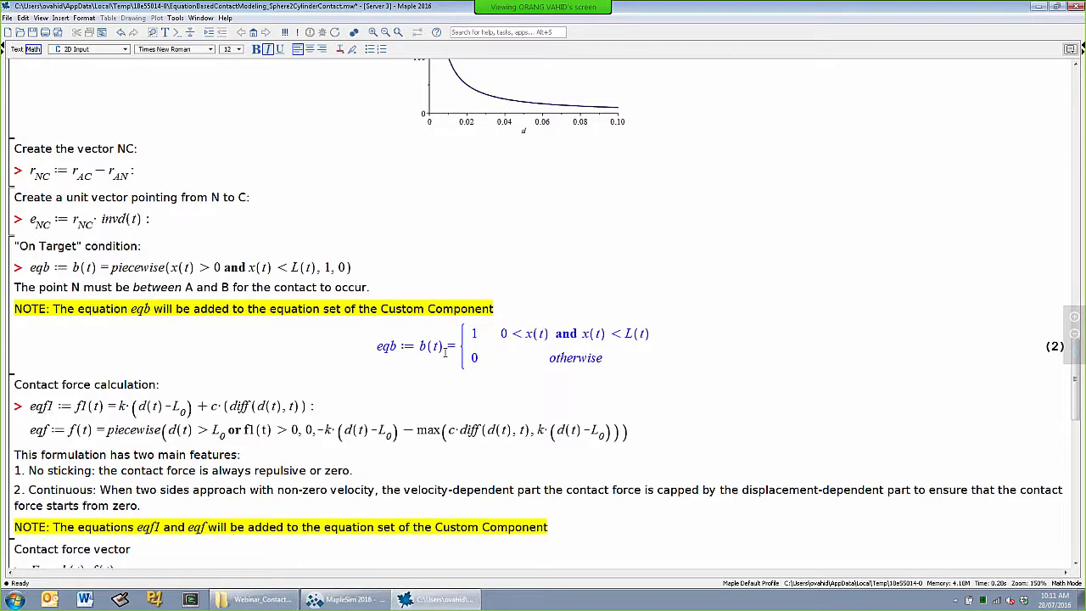
Execute the contact force equations eqf1 and eqf, and examine the max term that caps the damping force.
key(Return)
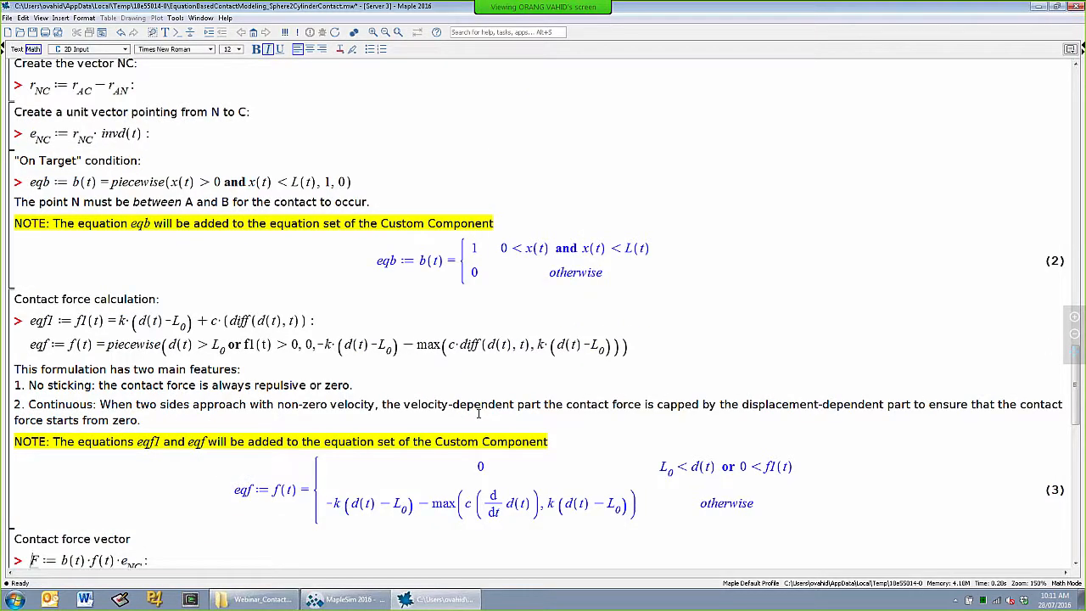
scroll(480, 414, down, 3)
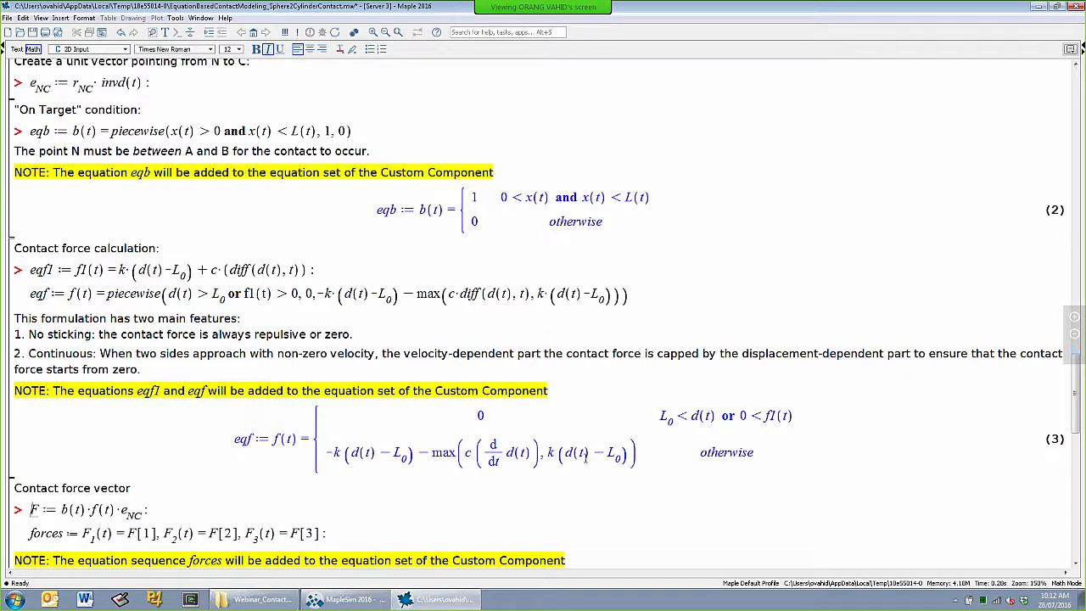
drag(433, 455, 636, 455)
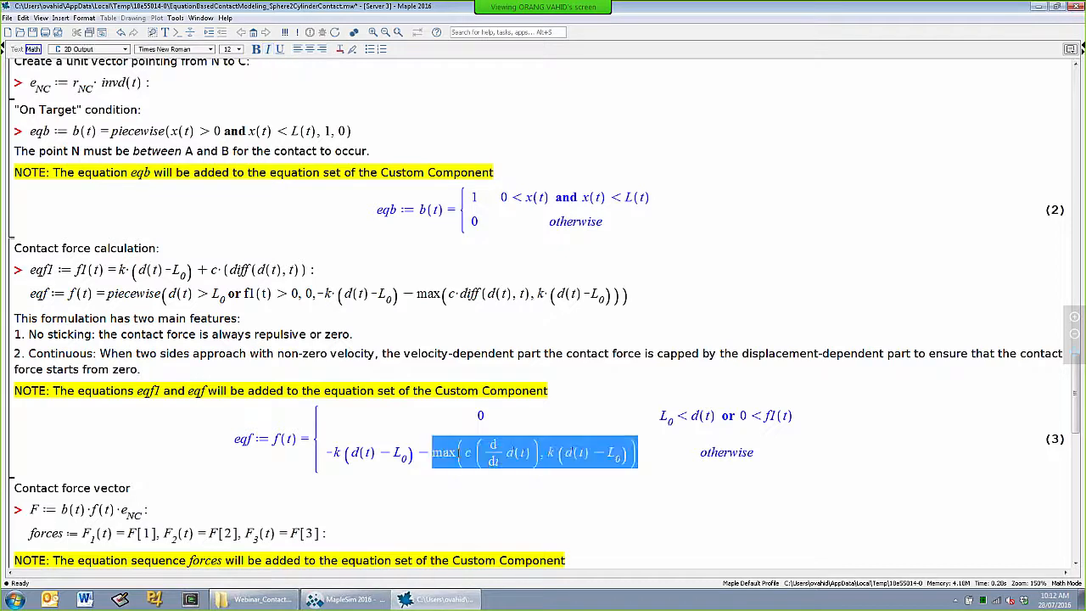
click(619, 491)
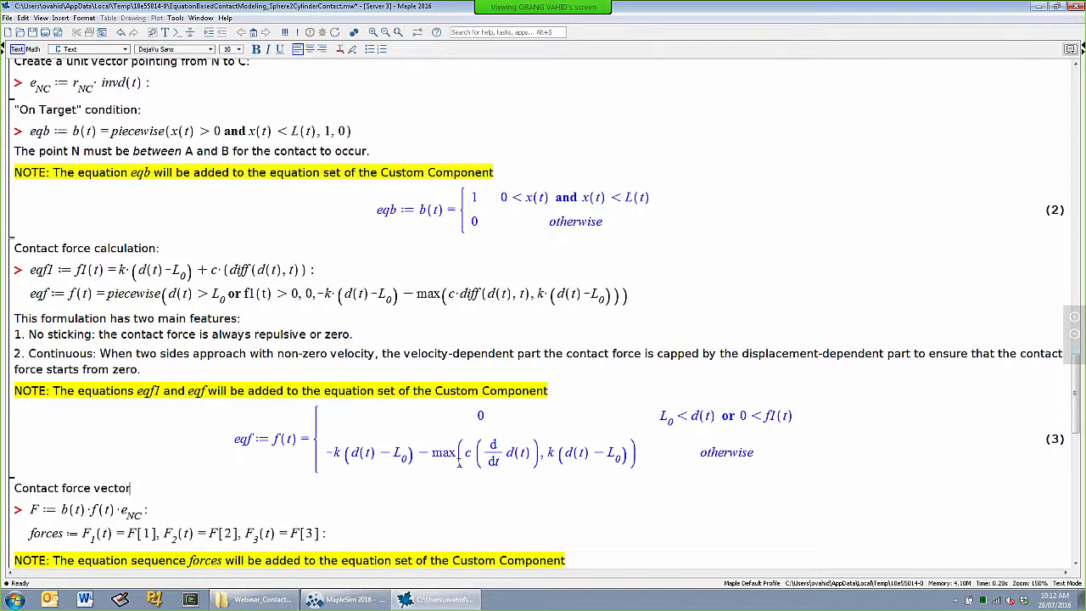
Examine the factors e_NC, f(t) and b(t) of the contact force vector F, and execute F with its forces sequence.
scroll(217, 450, down, 1)
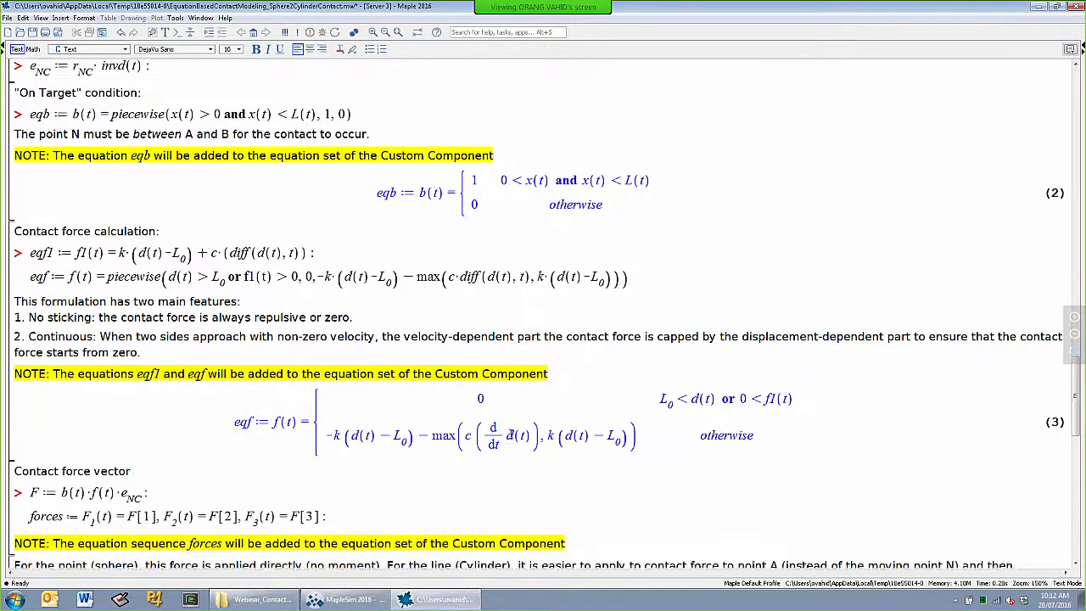
click(168, 456)
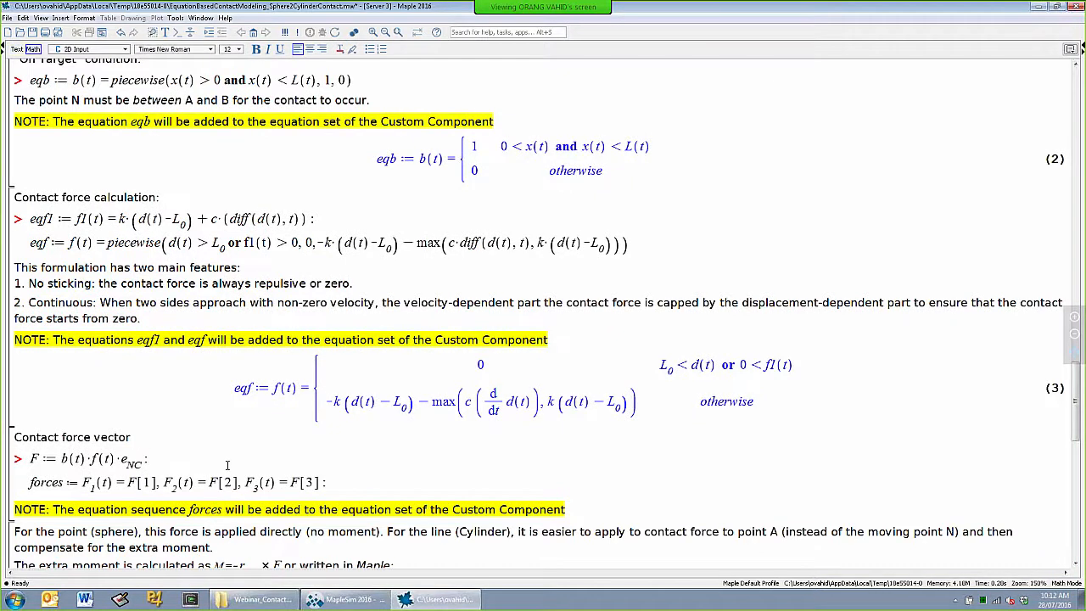
double_click(126, 460)
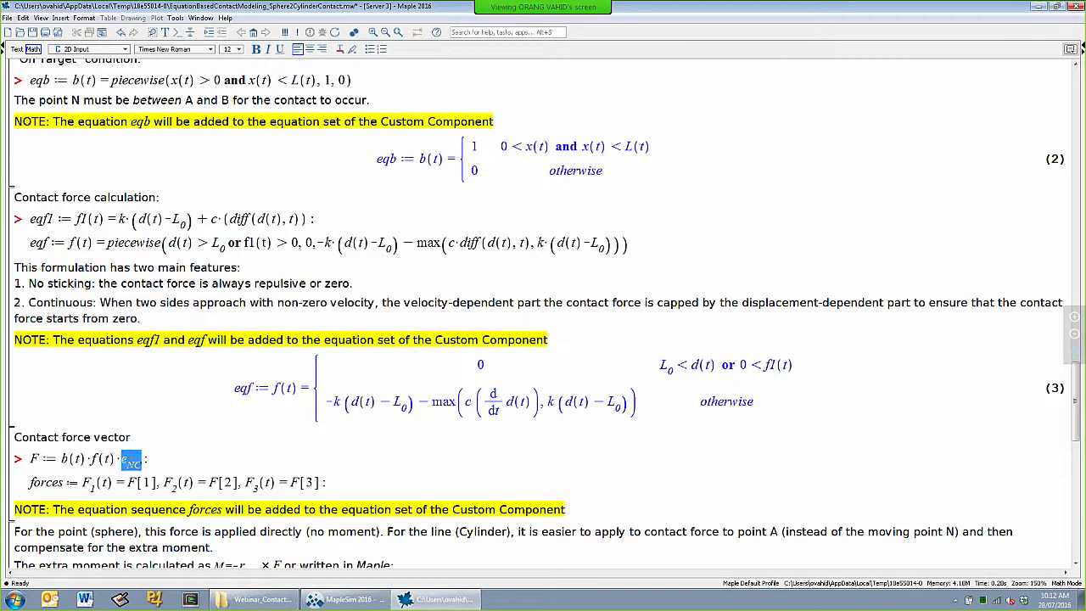
click(90, 457)
double_click(90, 458)
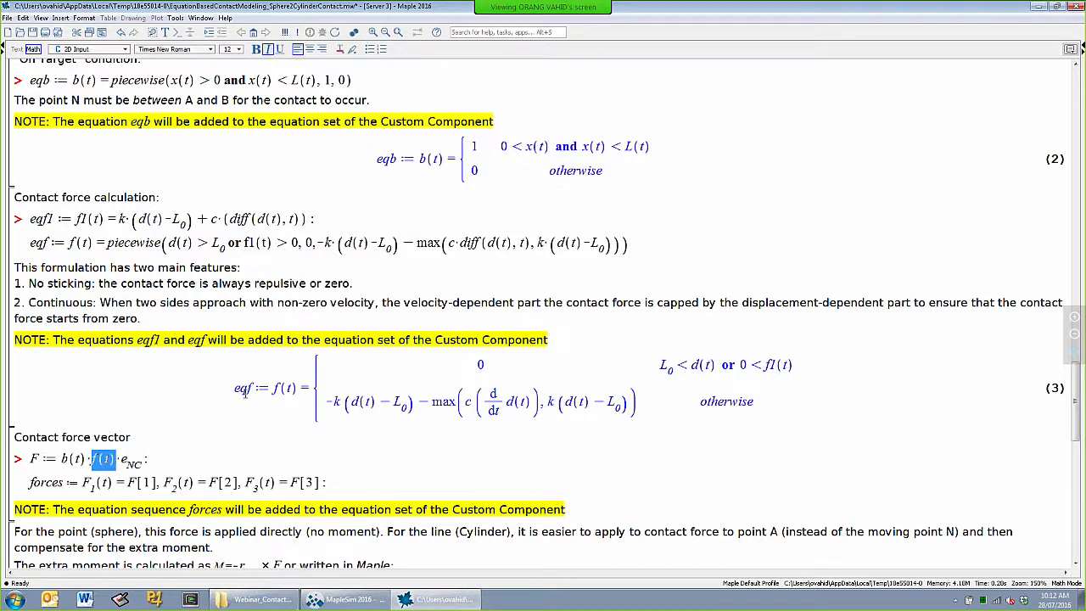
double_click(61, 460)
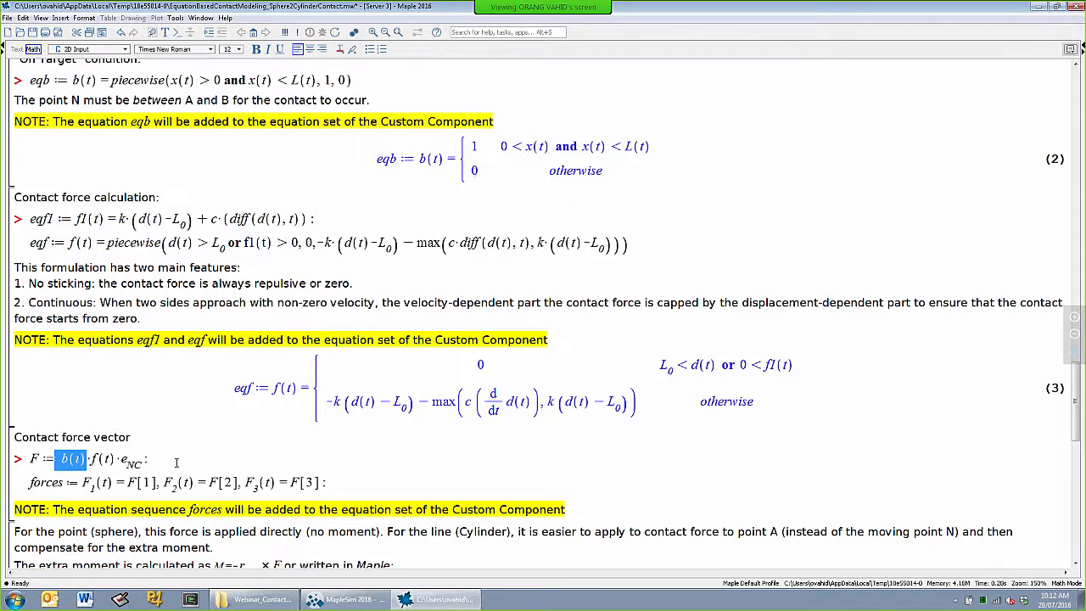
click(177, 462)
key(Return)
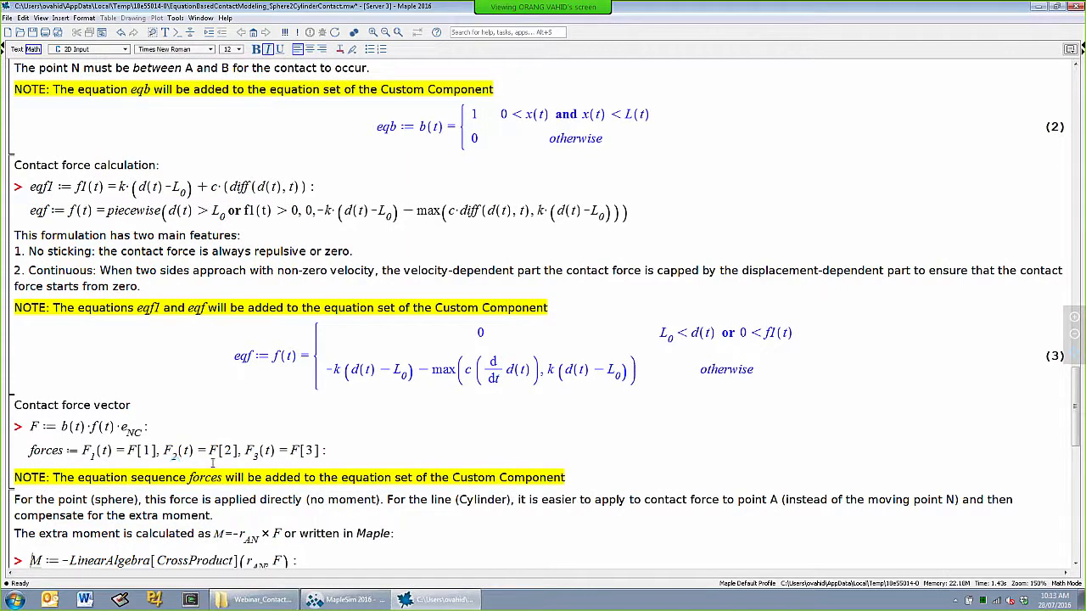
Recheck the worksheet from the unit vector and projection diagrams through the contact force vector definition.
scroll(225, 463, up, 15)
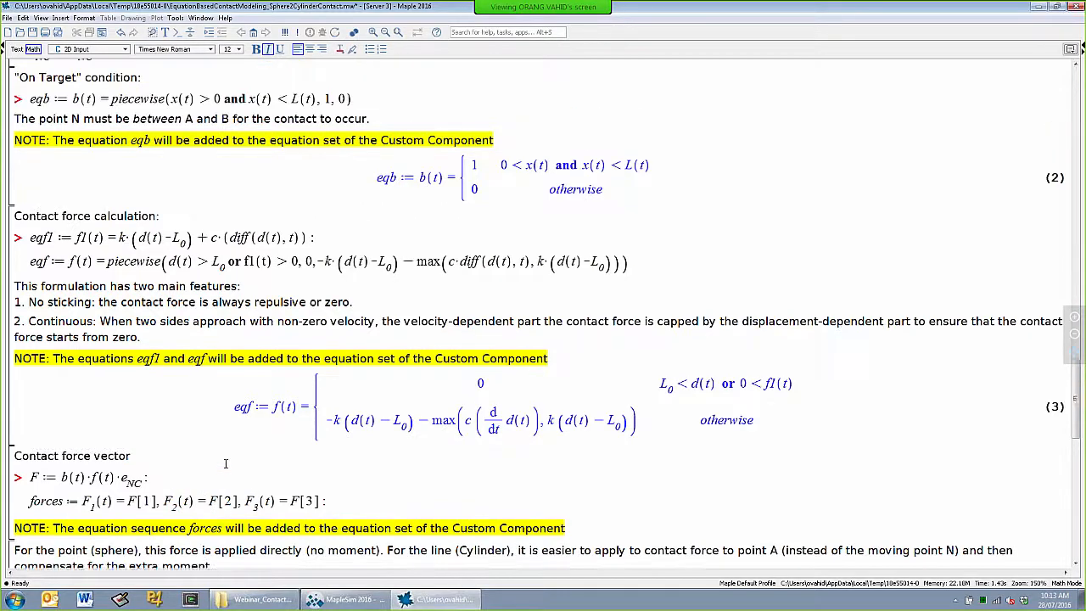
scroll(226, 464, up, 10)
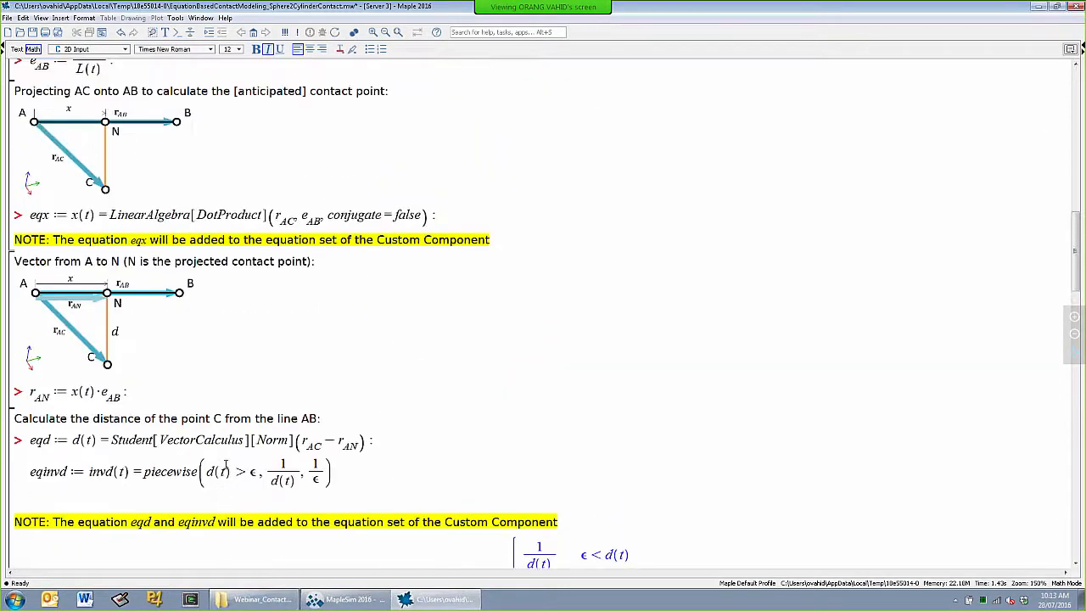
scroll(226, 466, down, 5)
scroll(226, 466, down, 2)
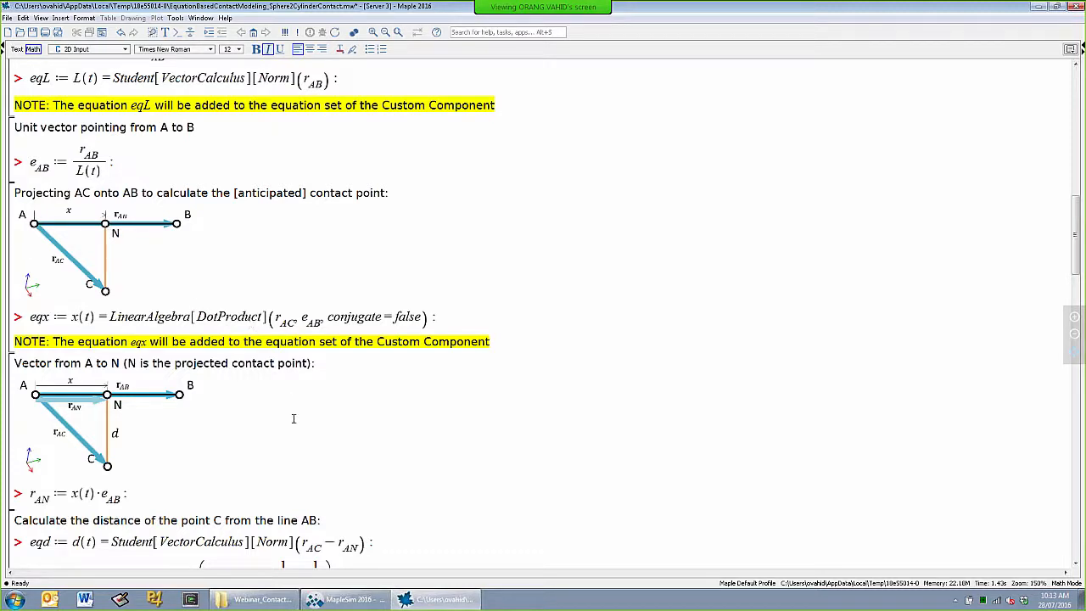
scroll(294, 418, down, 12)
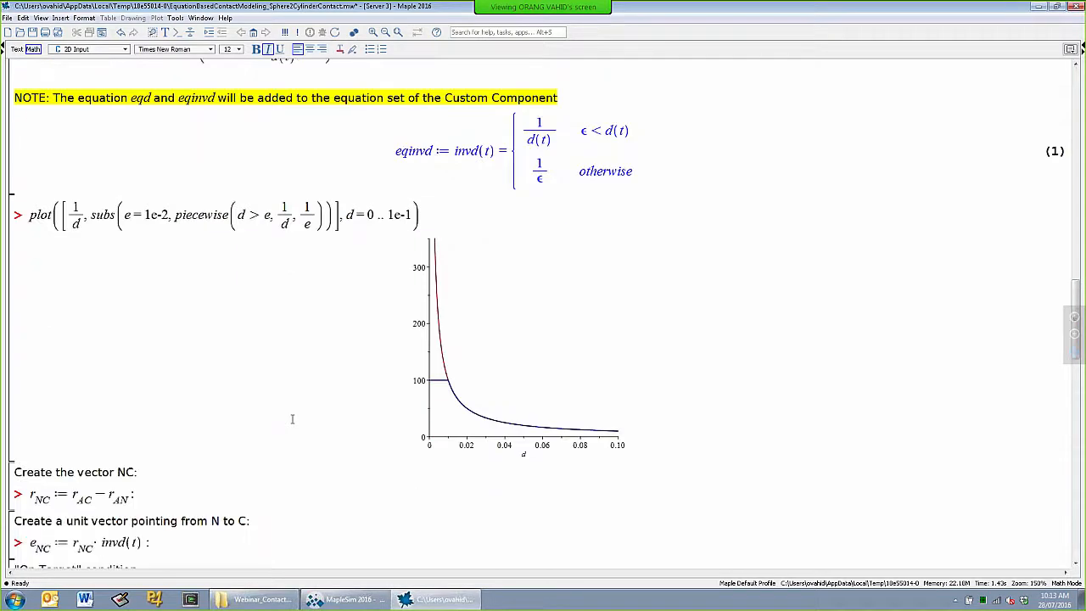
scroll(292, 419, down, 6)
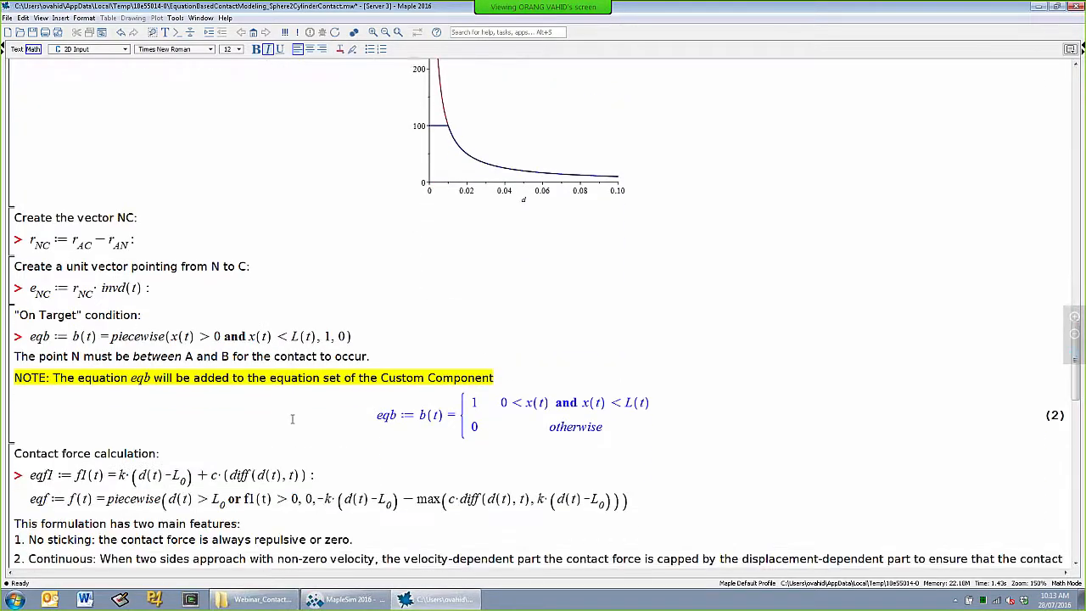
scroll(292, 419, down, 8)
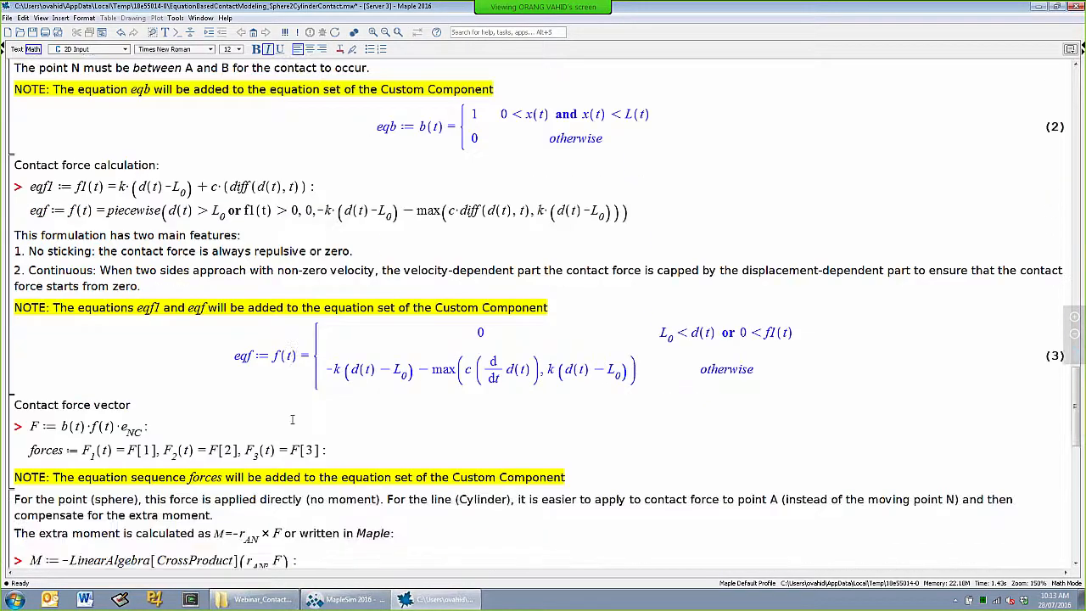
Review the extra moment M, the moments sequence, the equation list eq and the component's port layout at 100% zoom.
scroll(293, 420, down, 1)
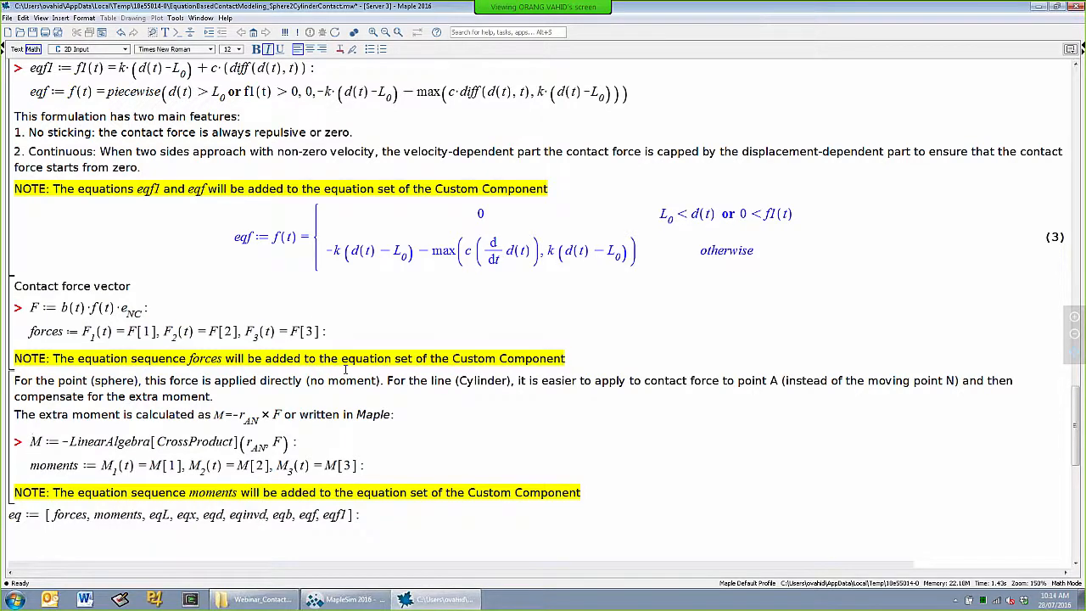
scroll(345, 370, down, 2)
click(58, 443)
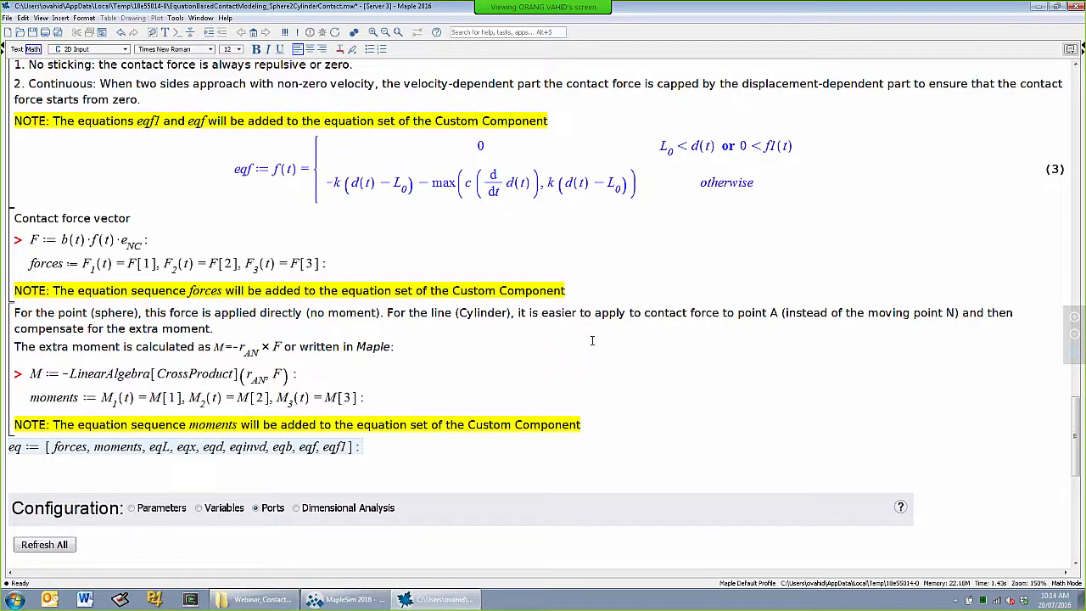
scroll(592, 340, down, 8)
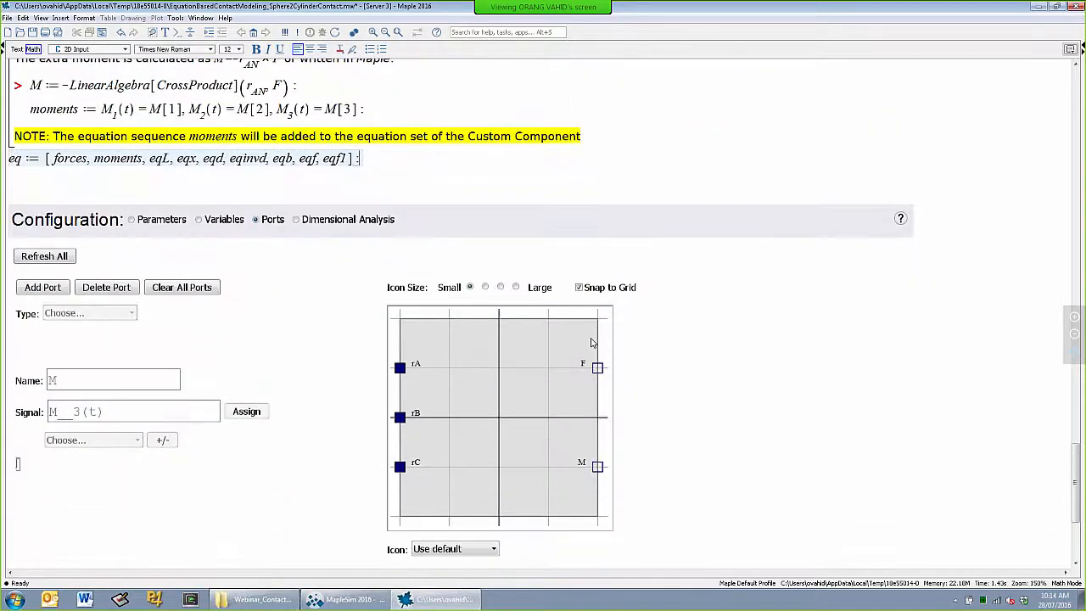
scroll(593, 343, down, 2)
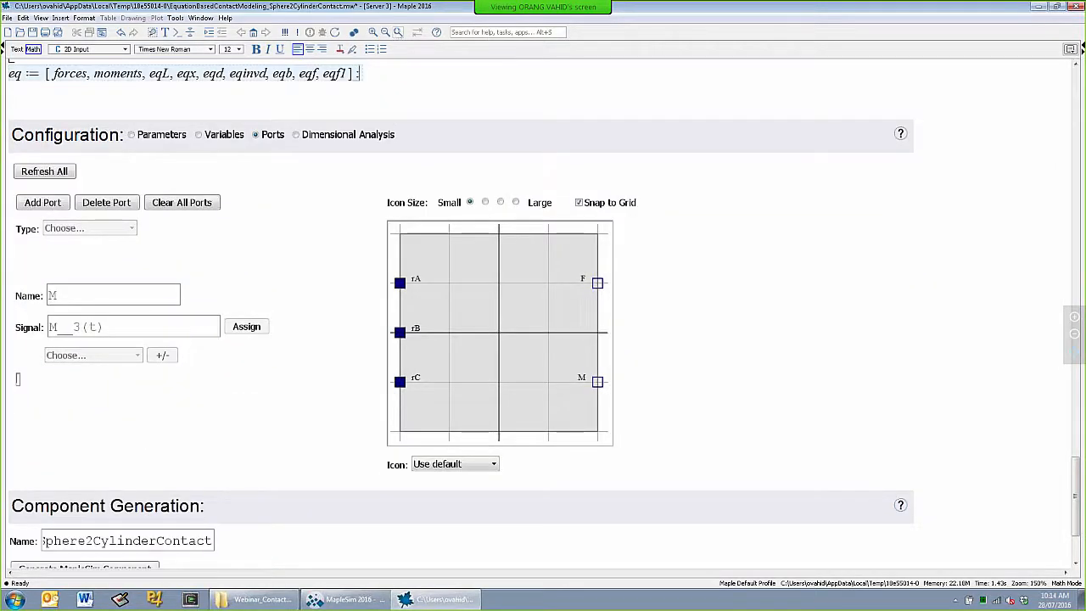
click(398, 34)
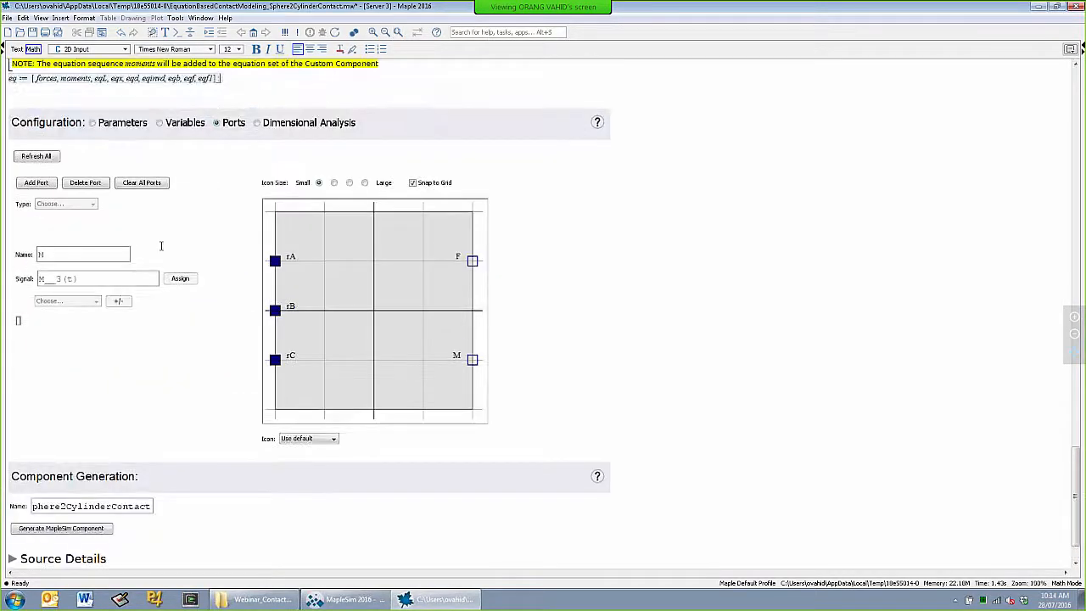
Refresh the custom component's parameter configuration and return to its port layout.
scroll(161, 246, up, 2)
click(93, 192)
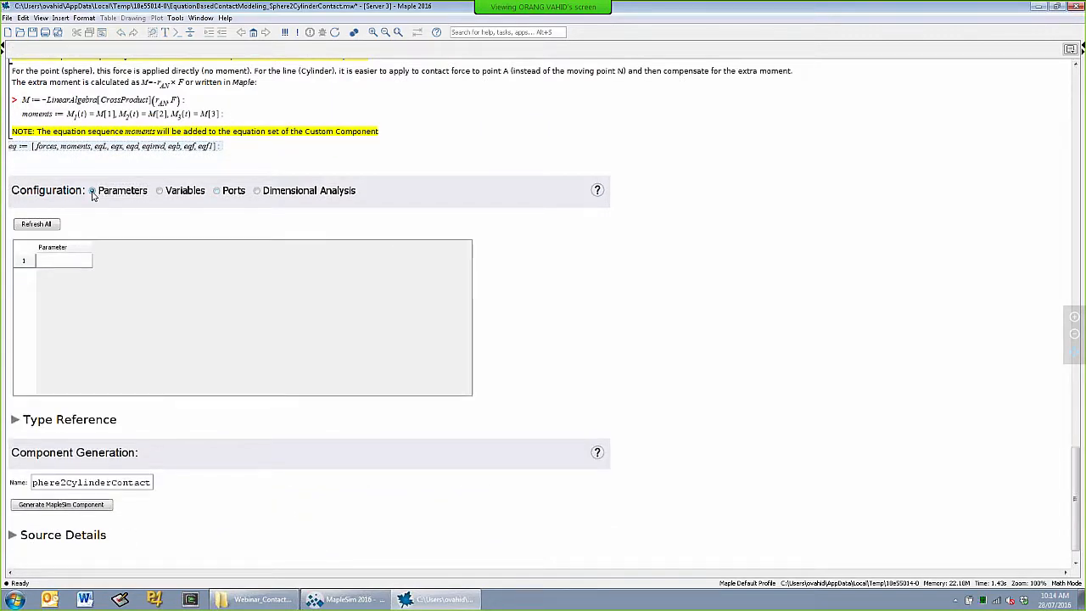
click(49, 225)
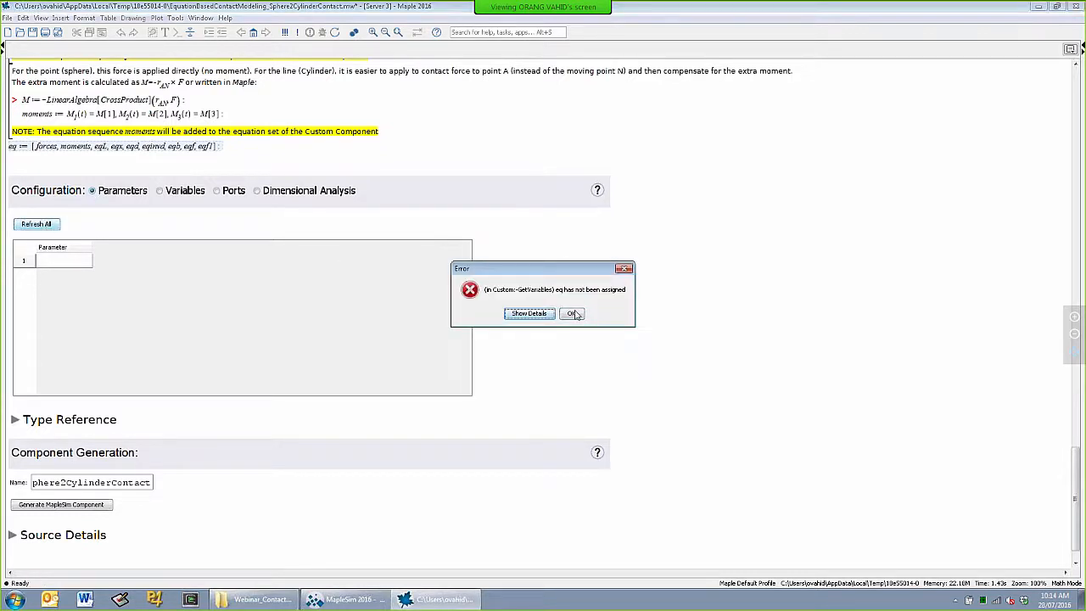
click(571, 314)
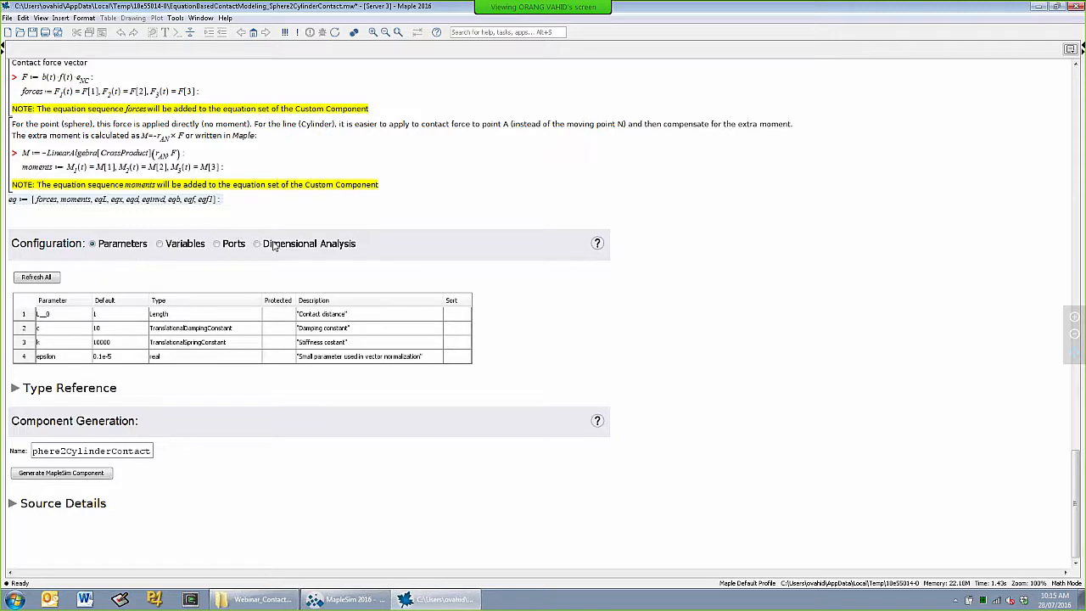
click(218, 244)
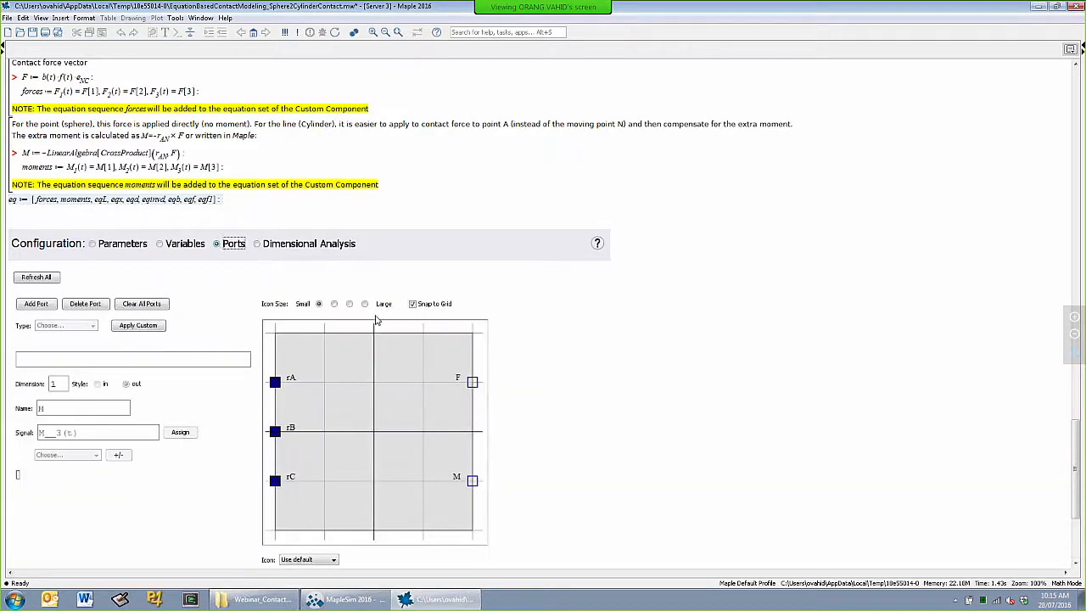
Check the signals assigned to ports rA, rB, rC, F and M, and set the component icon to Use default.
scroll(596, 407, down, 3)
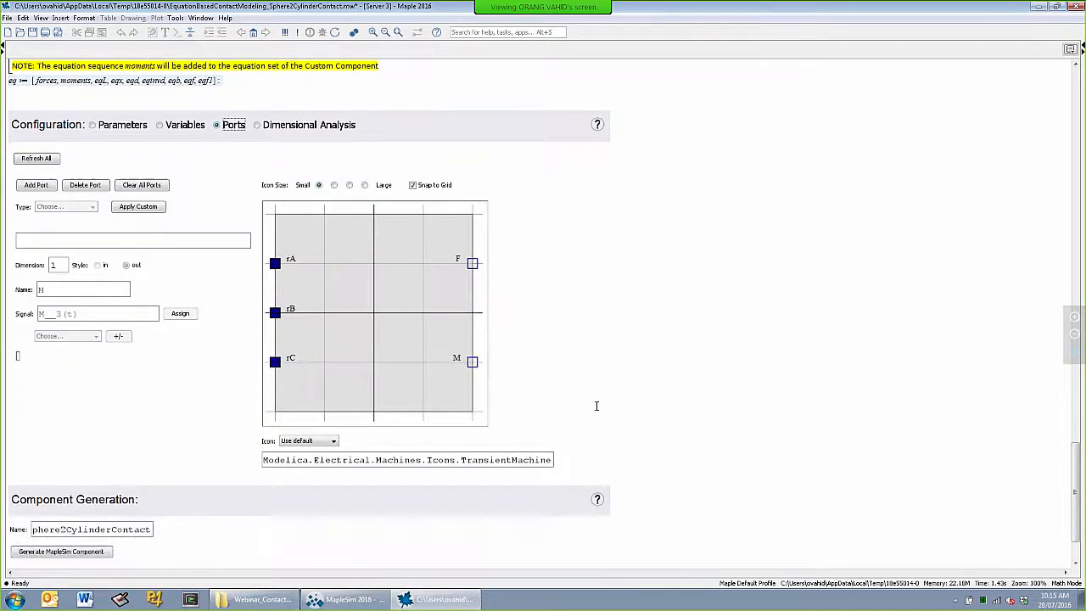
click(275, 264)
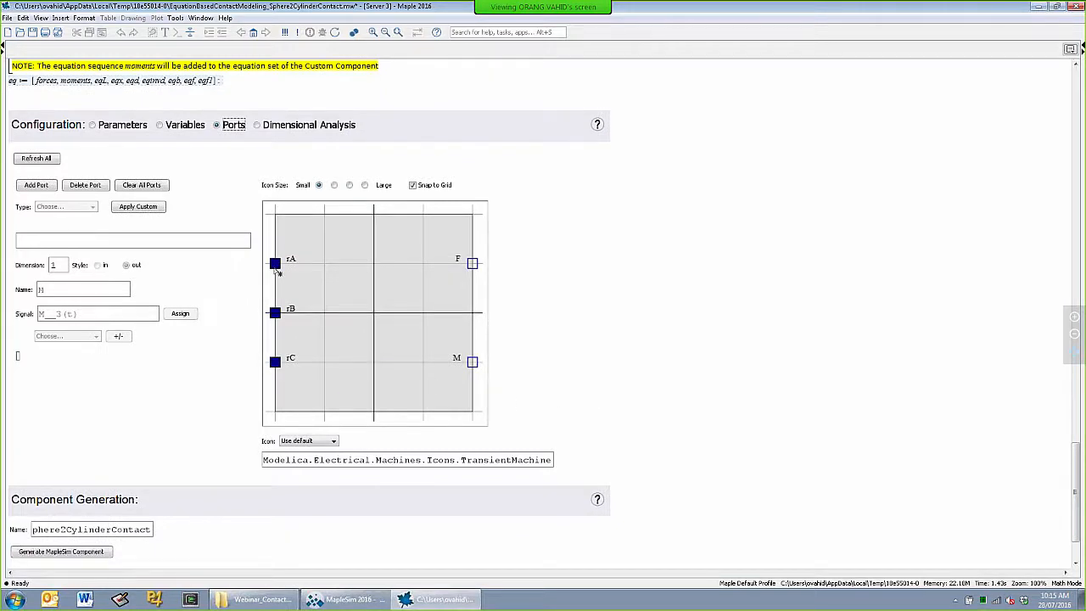
click(276, 314)
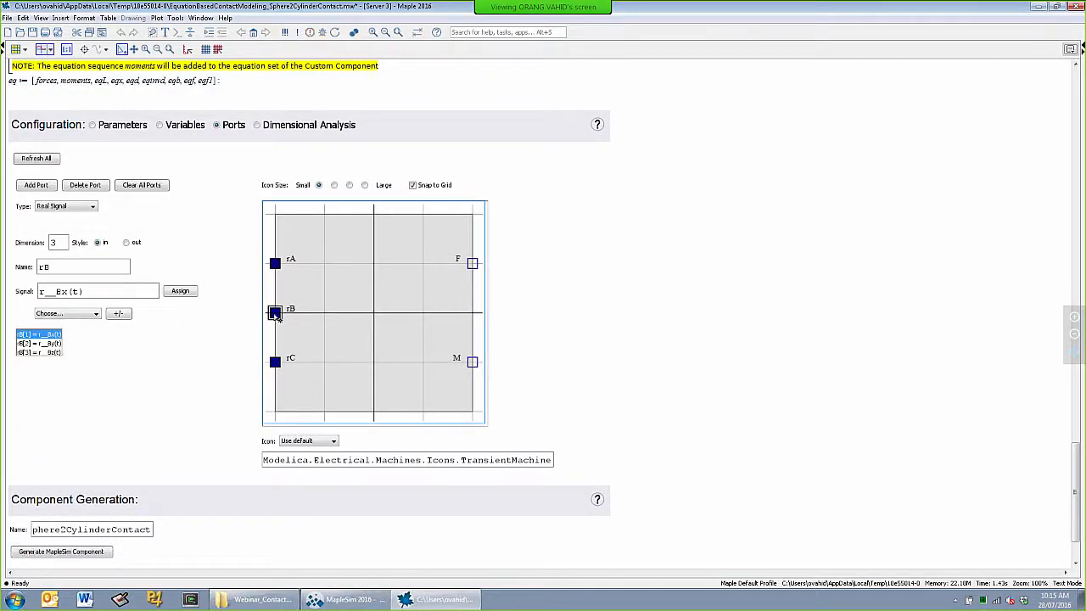
click(276, 363)
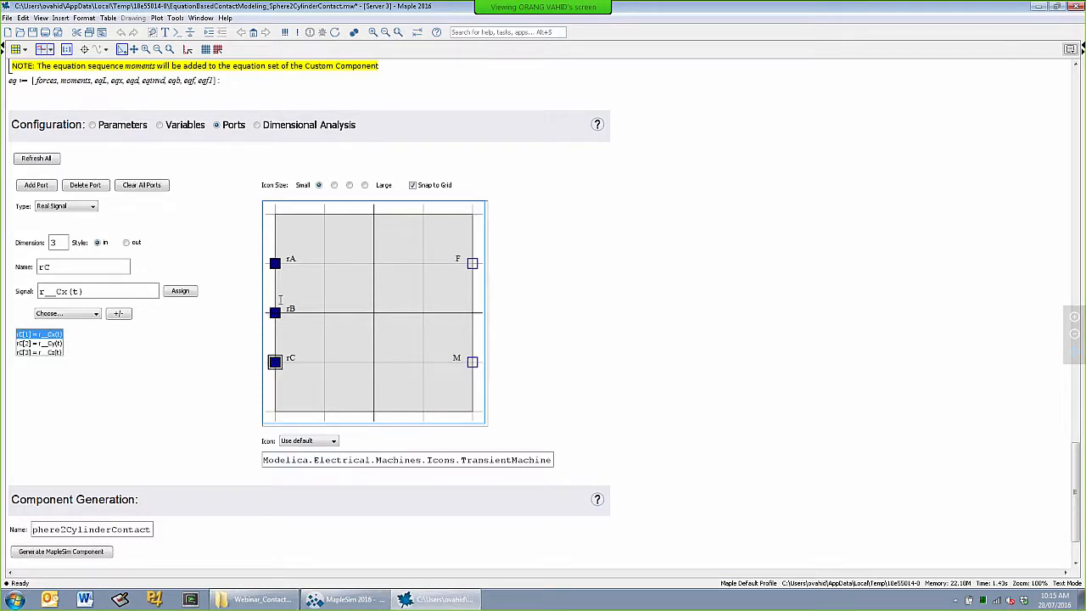
click(276, 264)
click(474, 265)
click(472, 362)
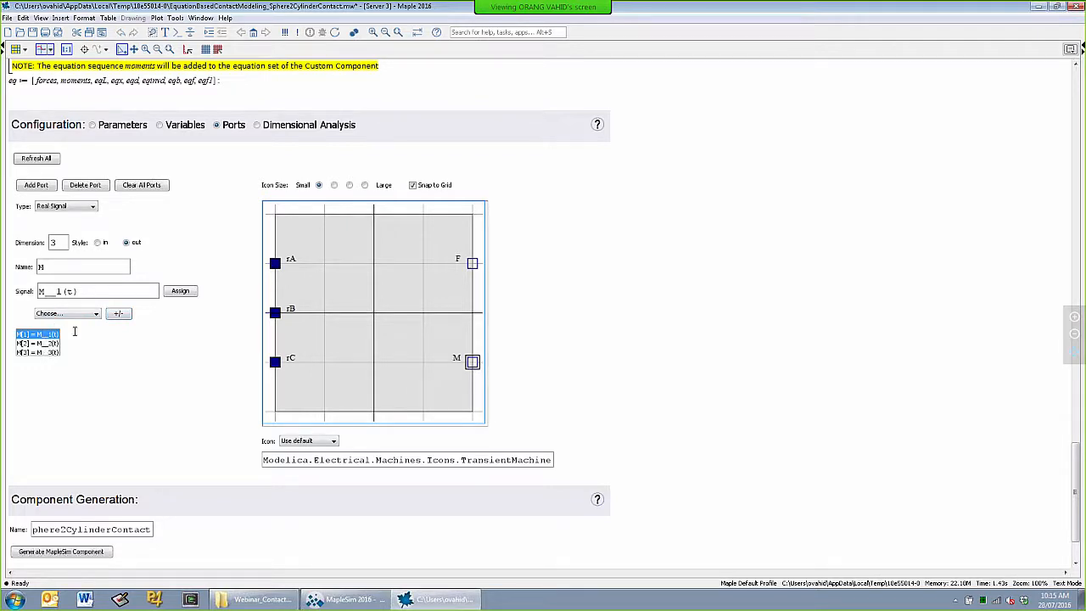
click(474, 264)
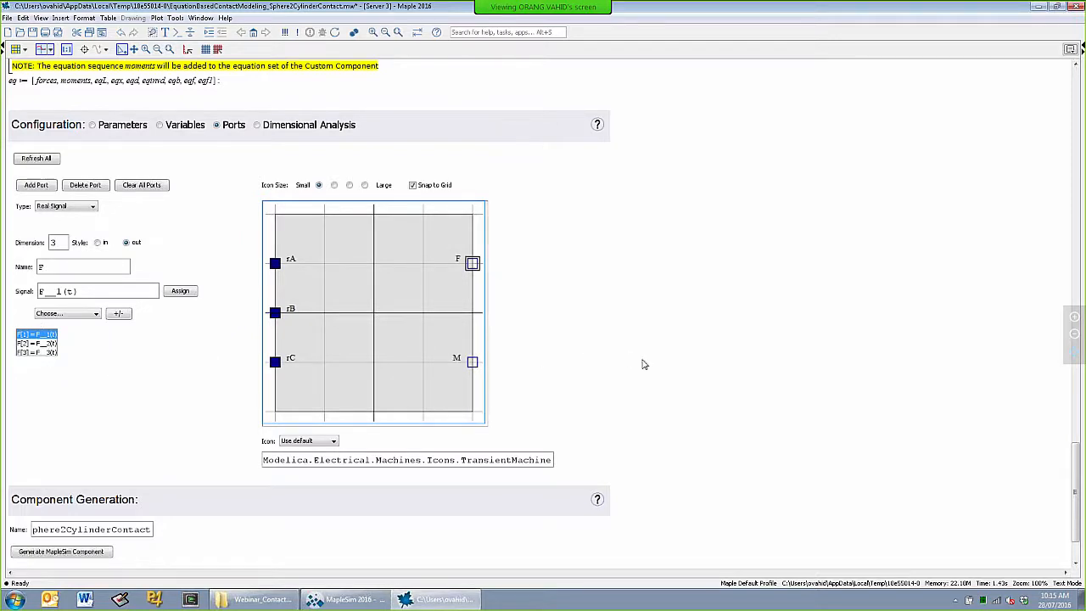
click(301, 442)
click(304, 453)
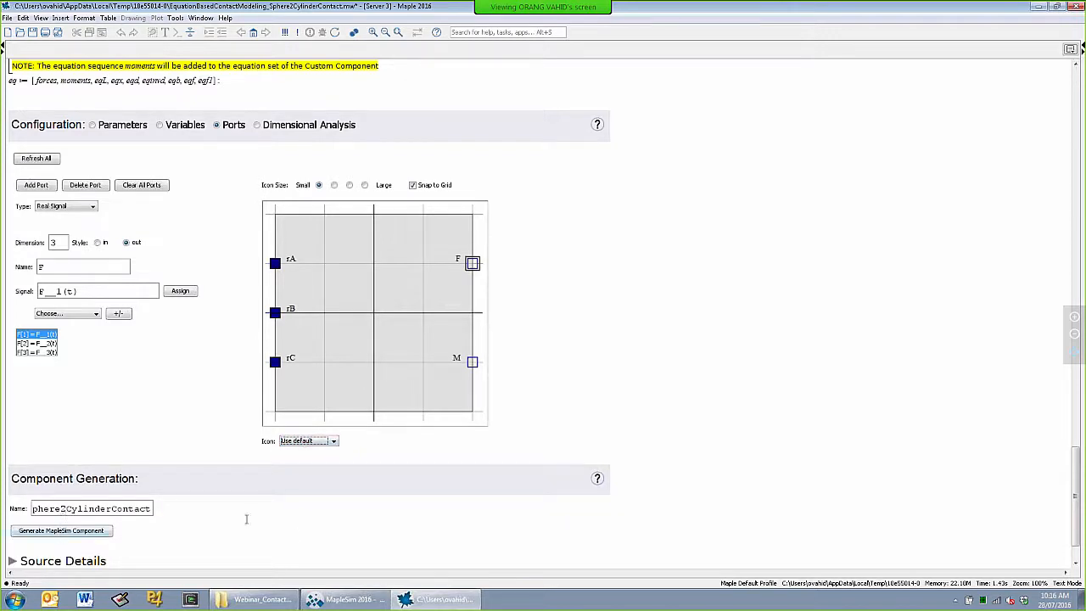
Switch to MapleSim and inspect the contact subsystem's translation sensor, its three frame ports and the custom component's input connections.
click(348, 600)
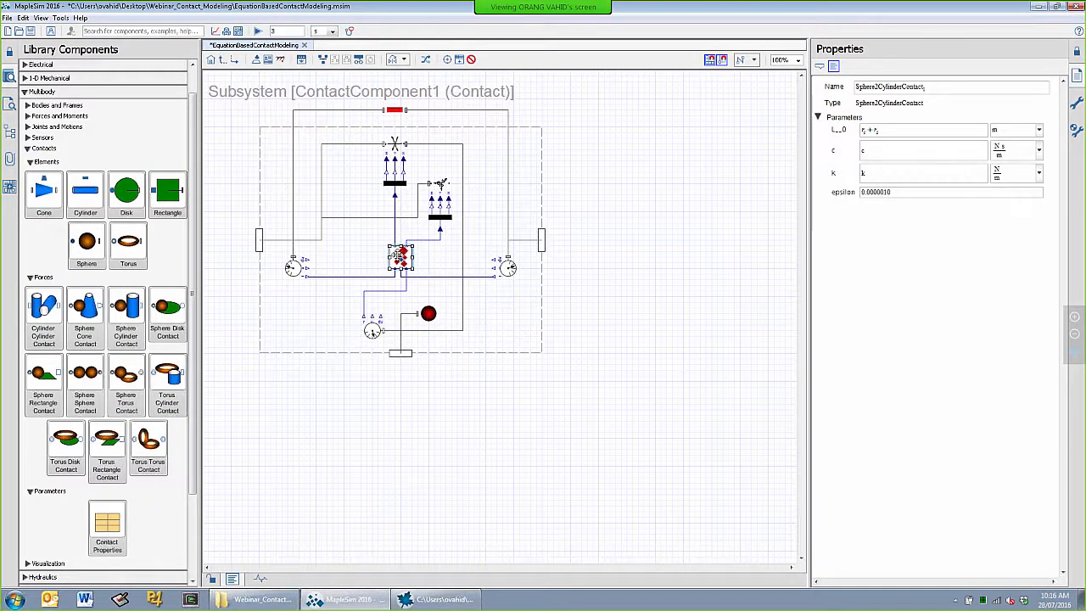
click(437, 269)
click(508, 269)
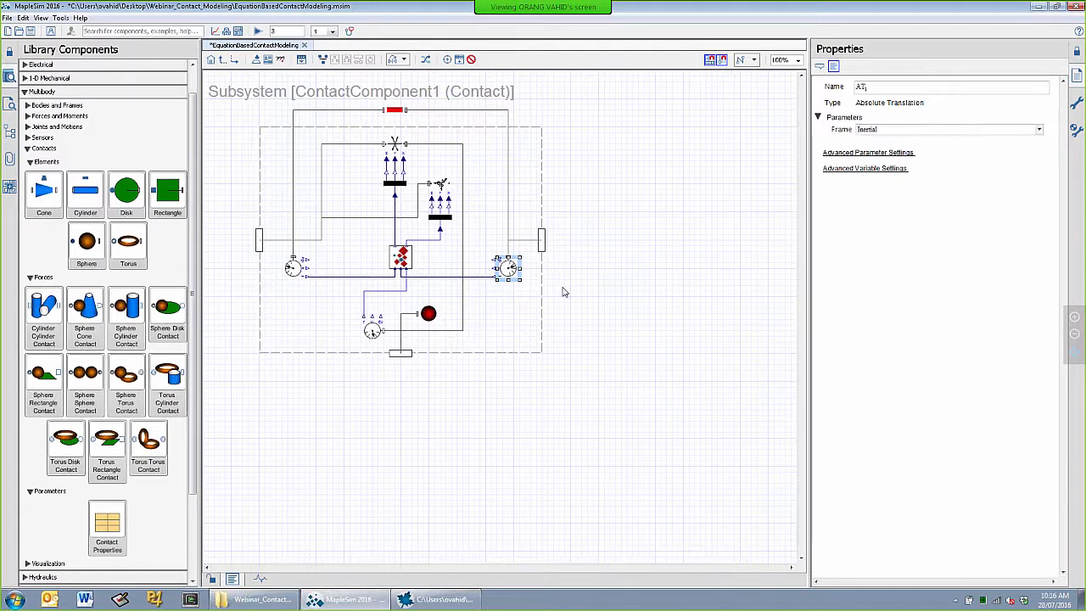
click(539, 243)
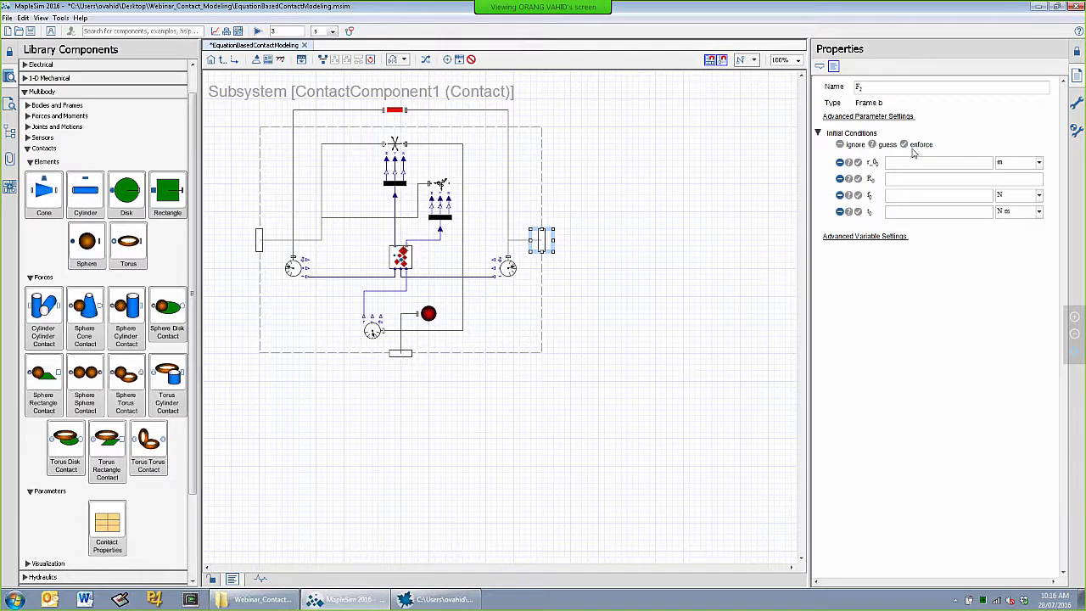
click(258, 239)
click(542, 240)
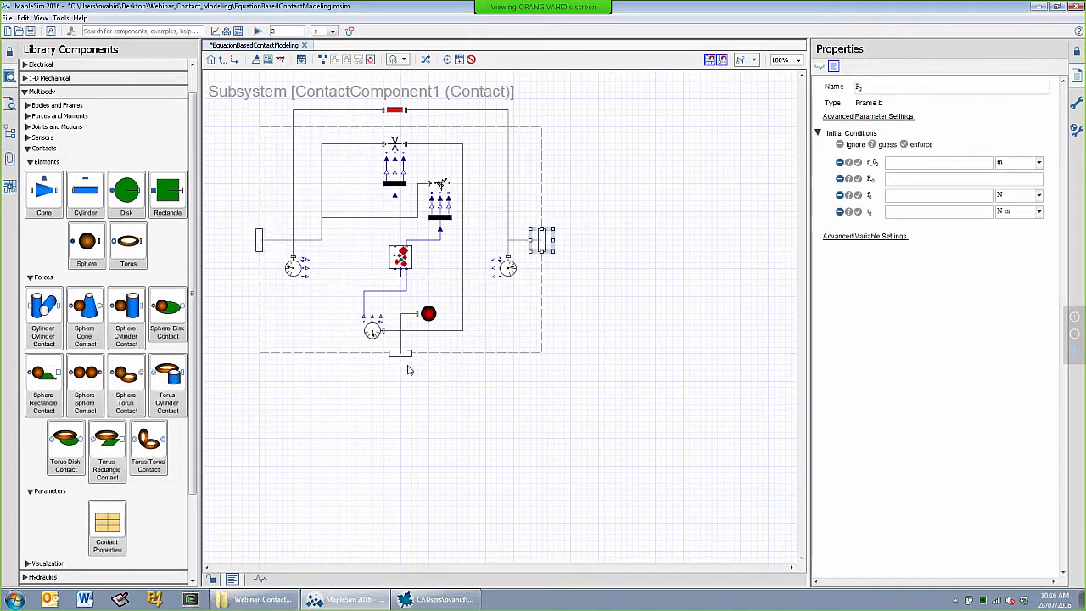
click(401, 353)
click(413, 288)
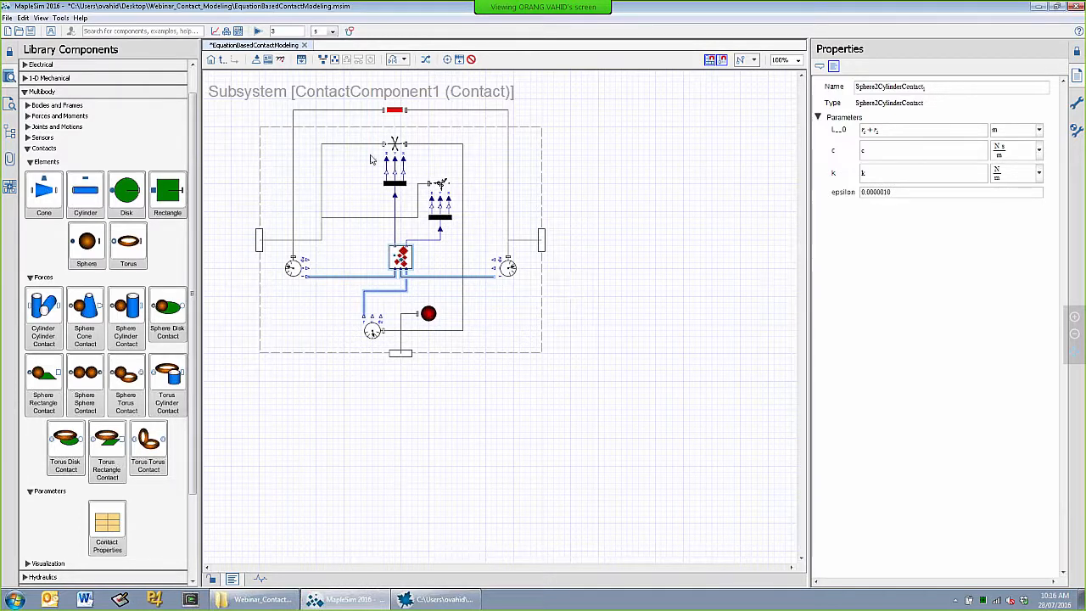
Simulate the top-level model for 3 s and play its 3-D animation from the default view and a rotated view.
click(222, 61)
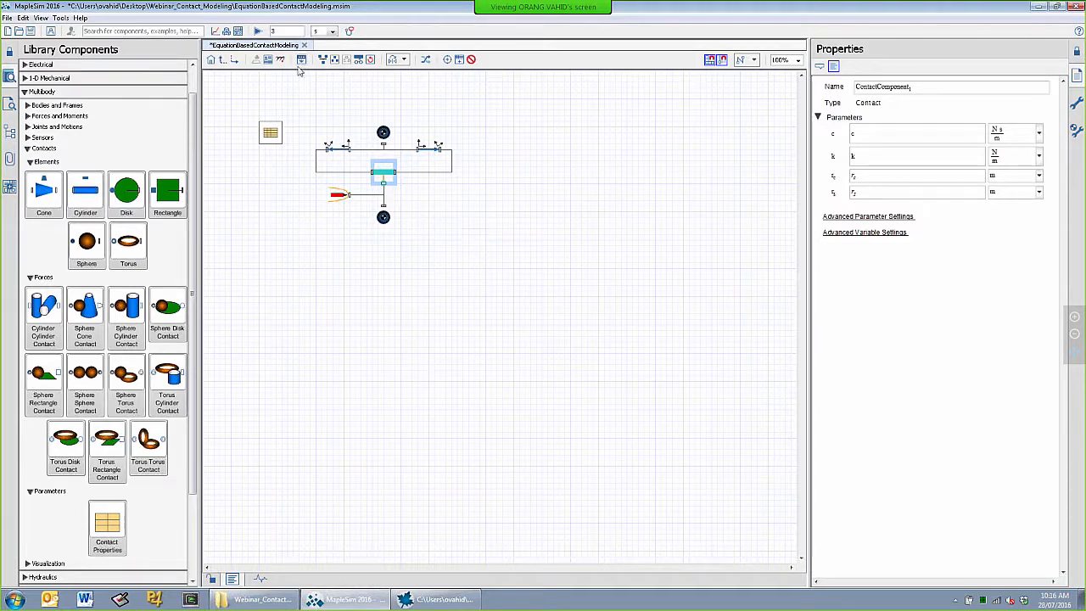
click(258, 31)
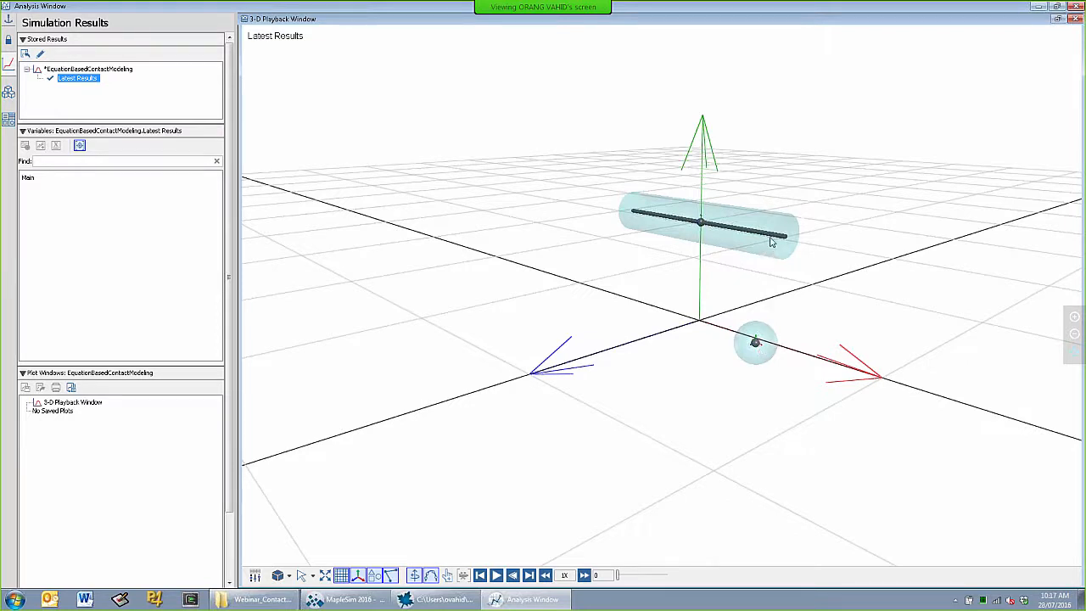
click(497, 576)
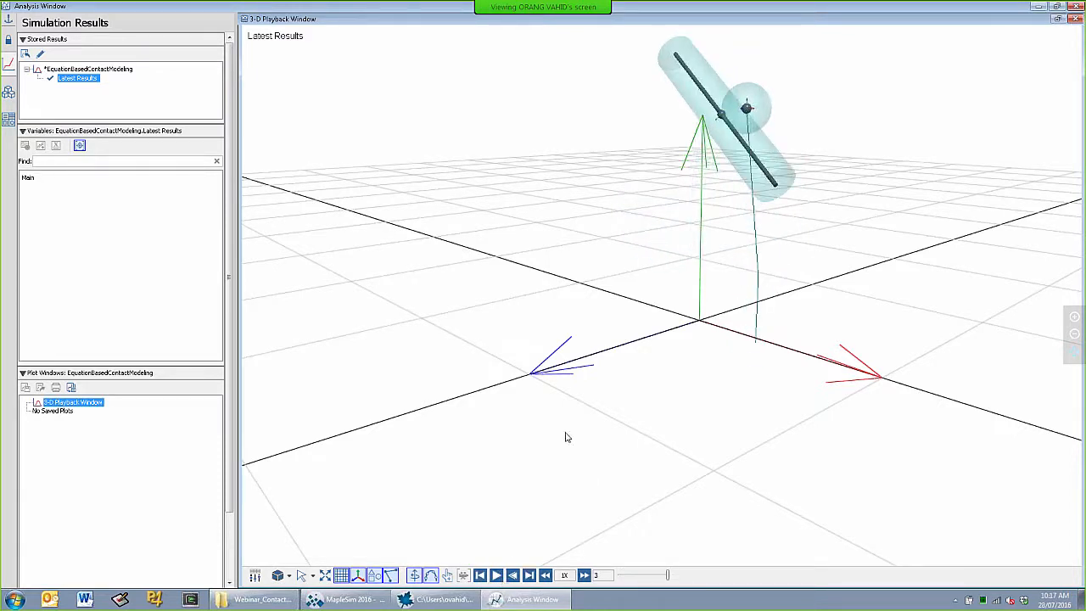
drag(580, 405, 543, 408)
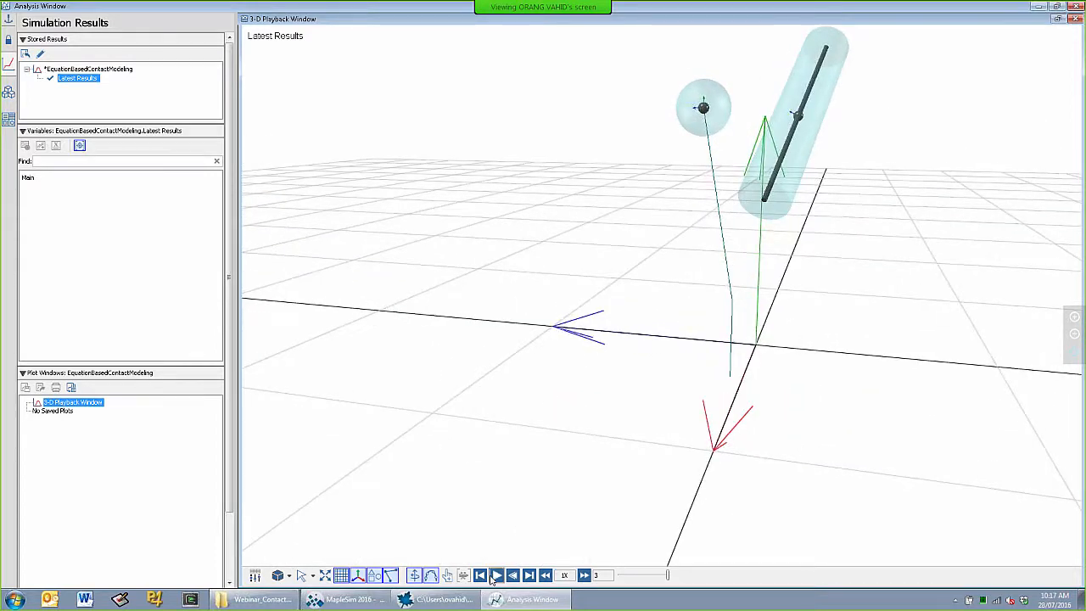
click(492, 579)
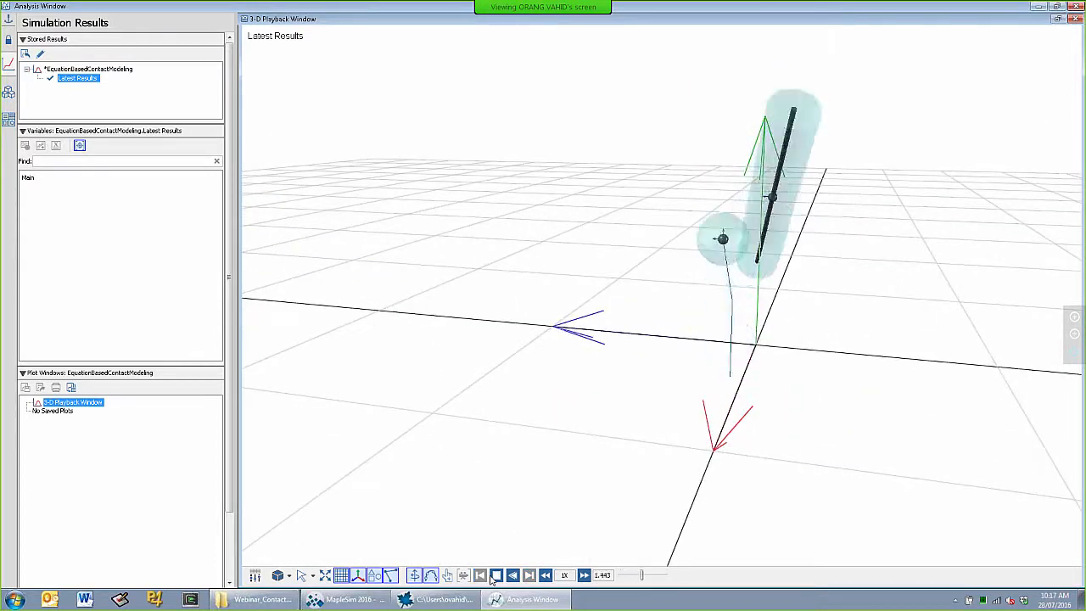
click(494, 578)
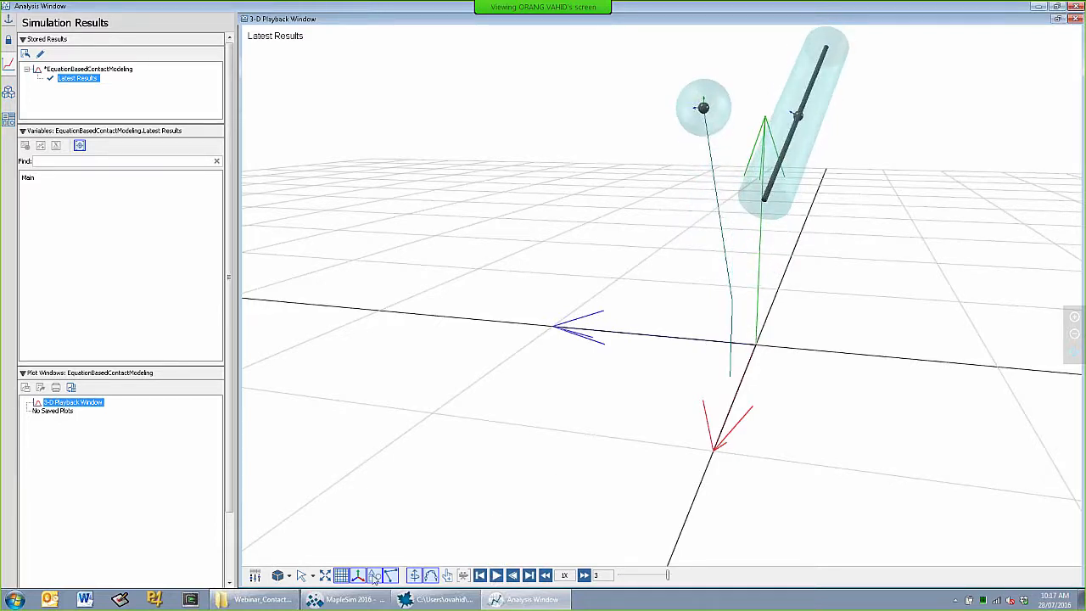
Return to the model window and review the elements, forces and parameters in the multibody Contacts library.
mouse_move(346, 605)
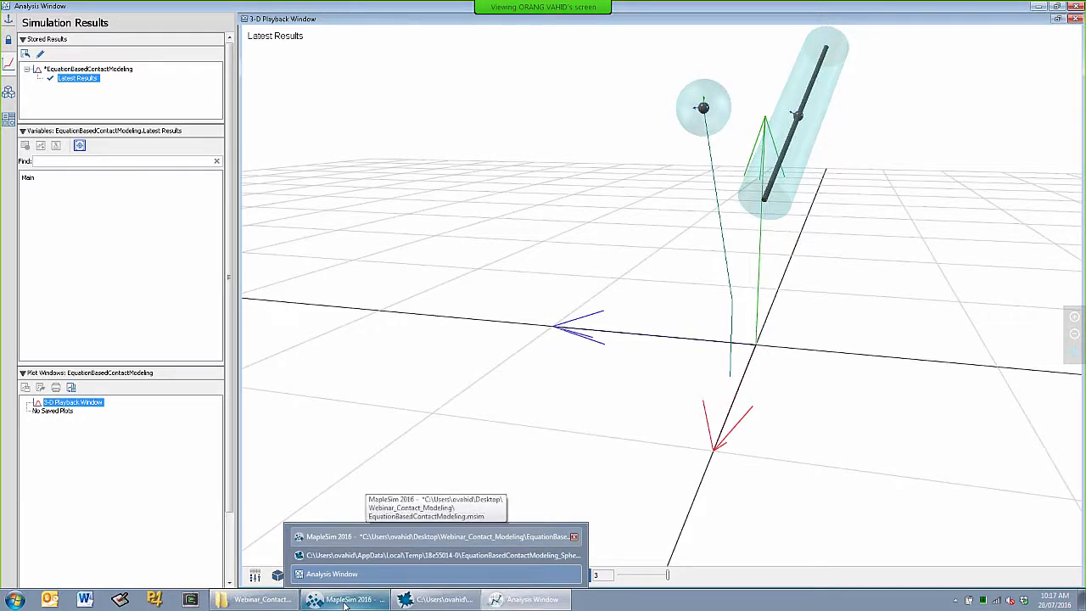
click(345, 604)
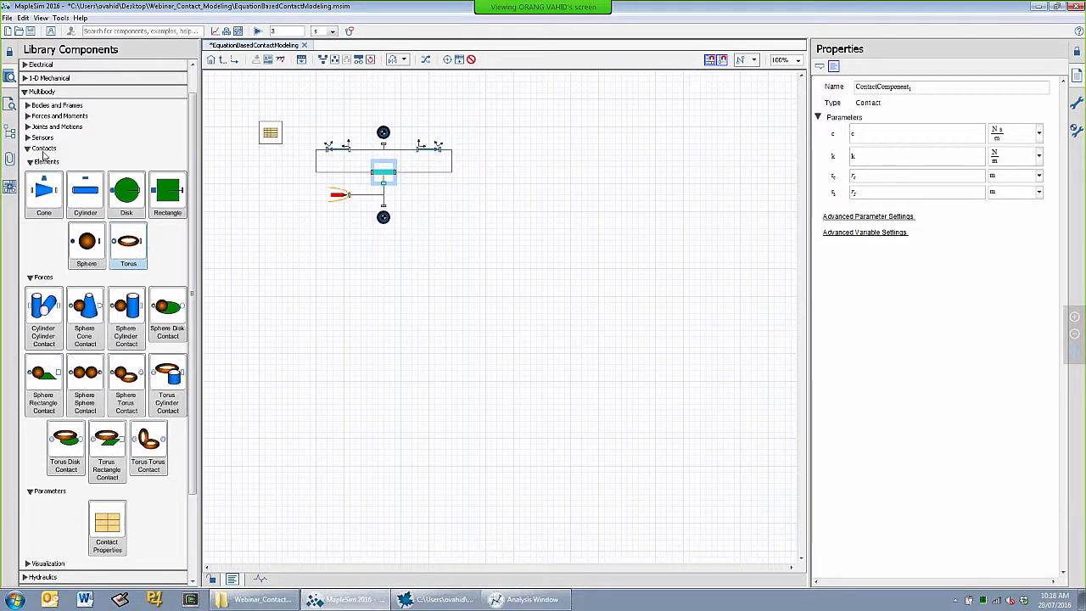
click(32, 194)
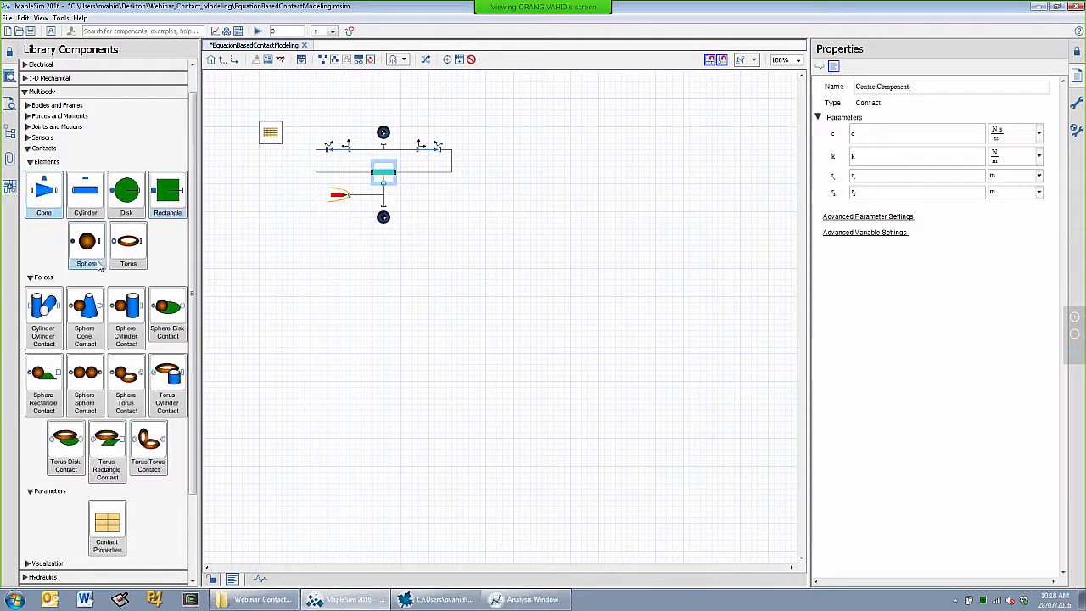
scroll(171, 262, down, 3)
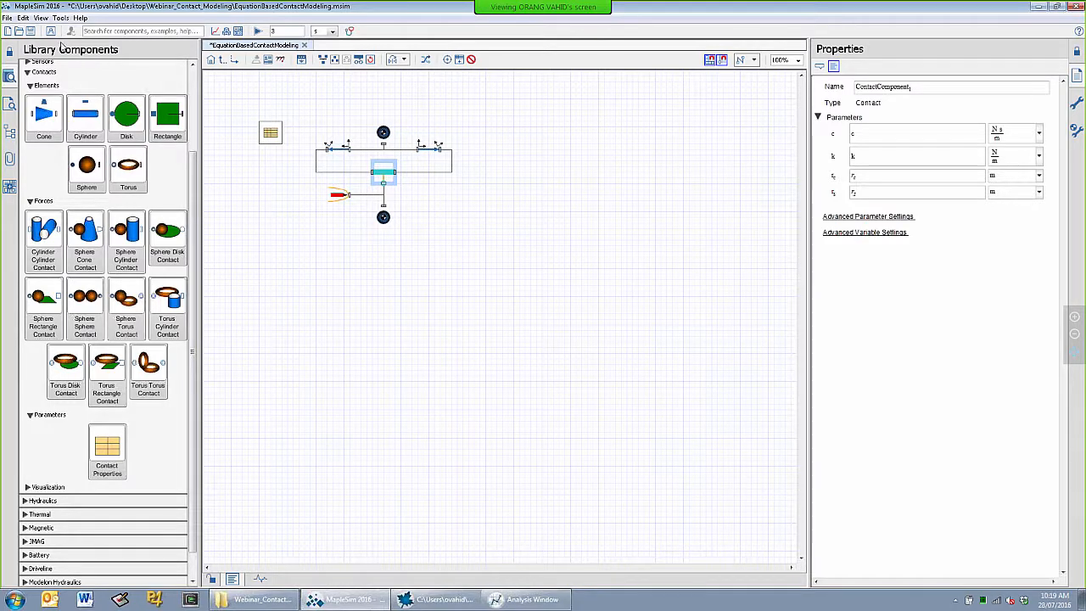
Open the comparison model EquationBasedContactModelingComp.msim from the Webinar_Contact_Modeling folder.
click(18, 32)
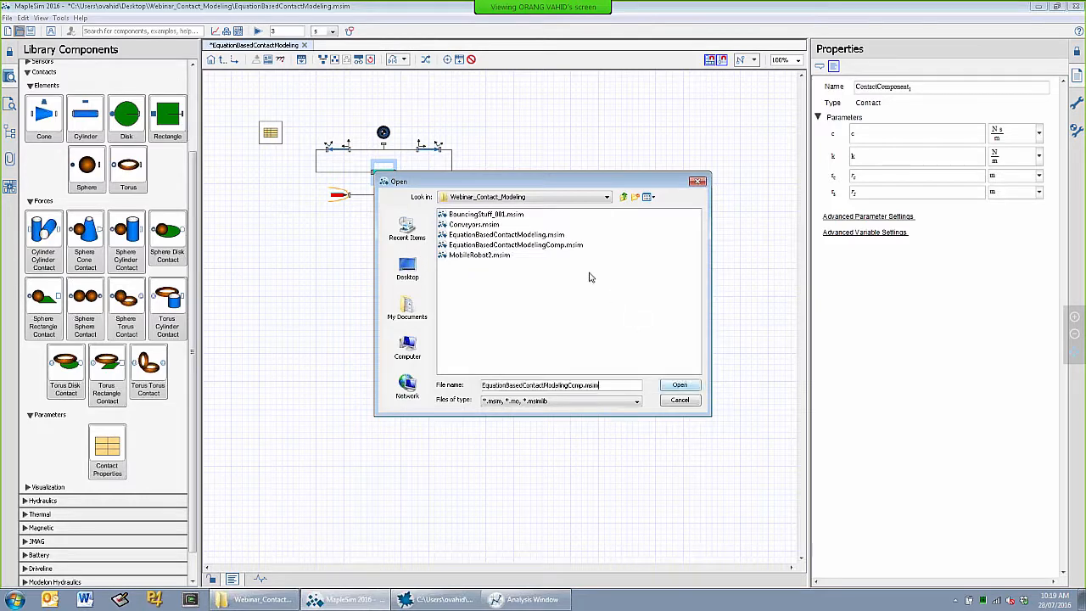
click(551, 245)
click(680, 385)
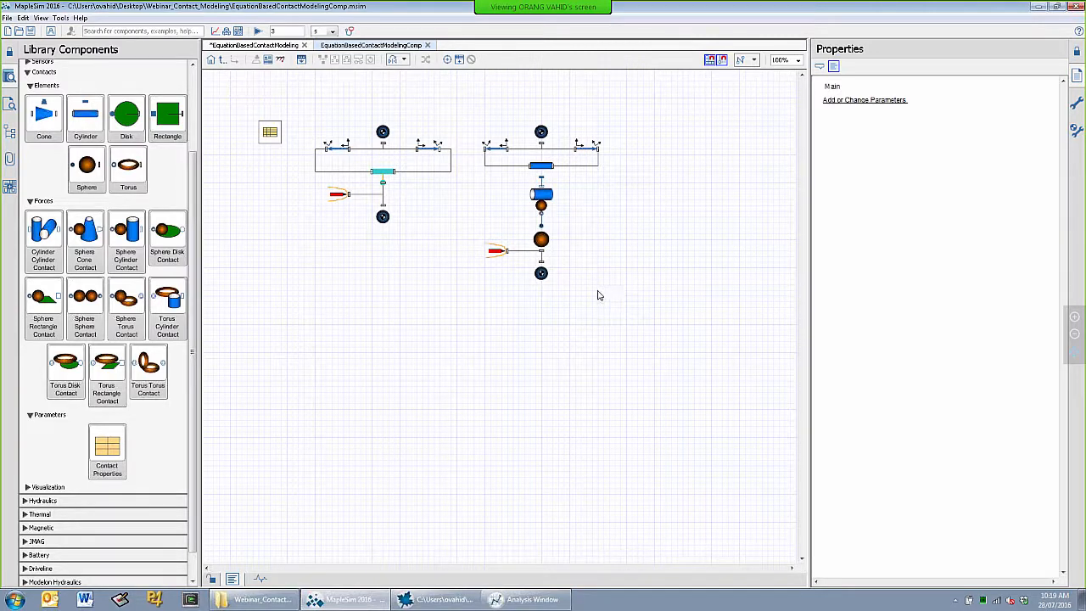
Inspect the library-based contact model's sphere, cylinder and rigid body frame, and the connection between the cylinder and that frame.
click(541, 239)
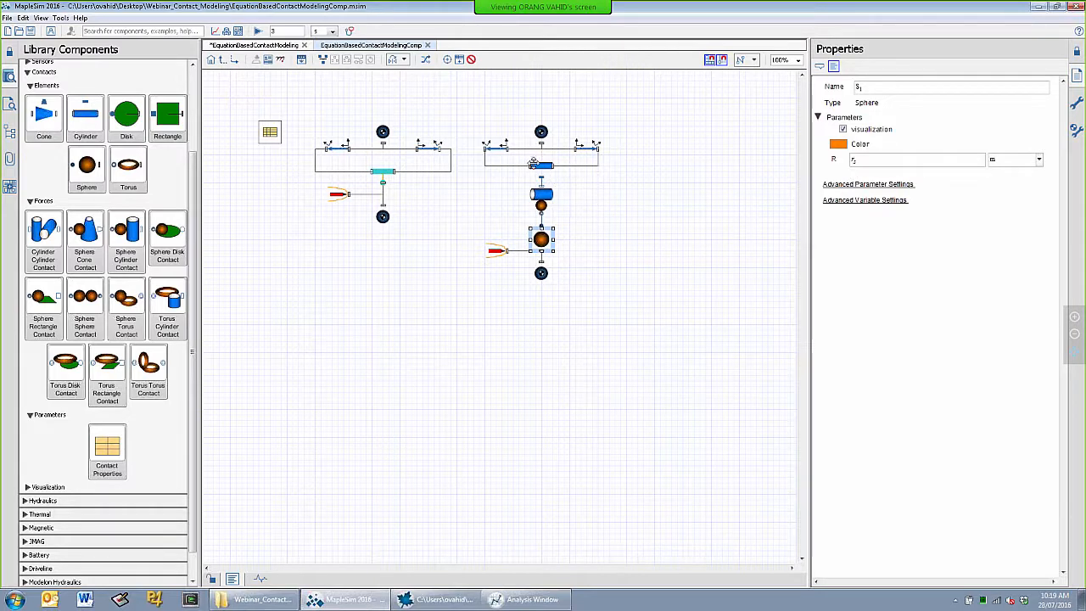
click(536, 163)
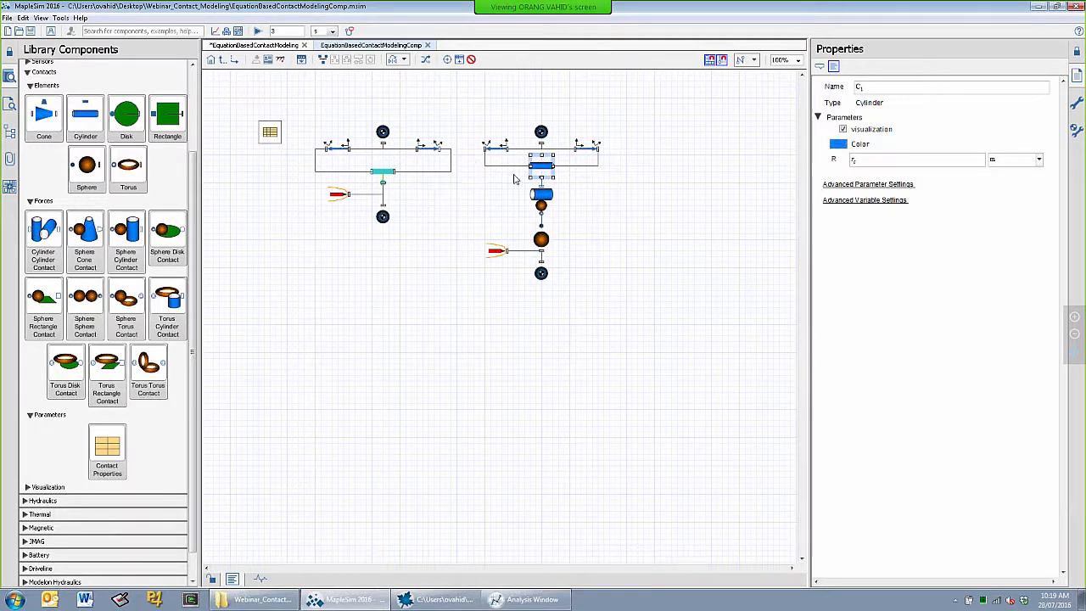
click(566, 170)
click(584, 148)
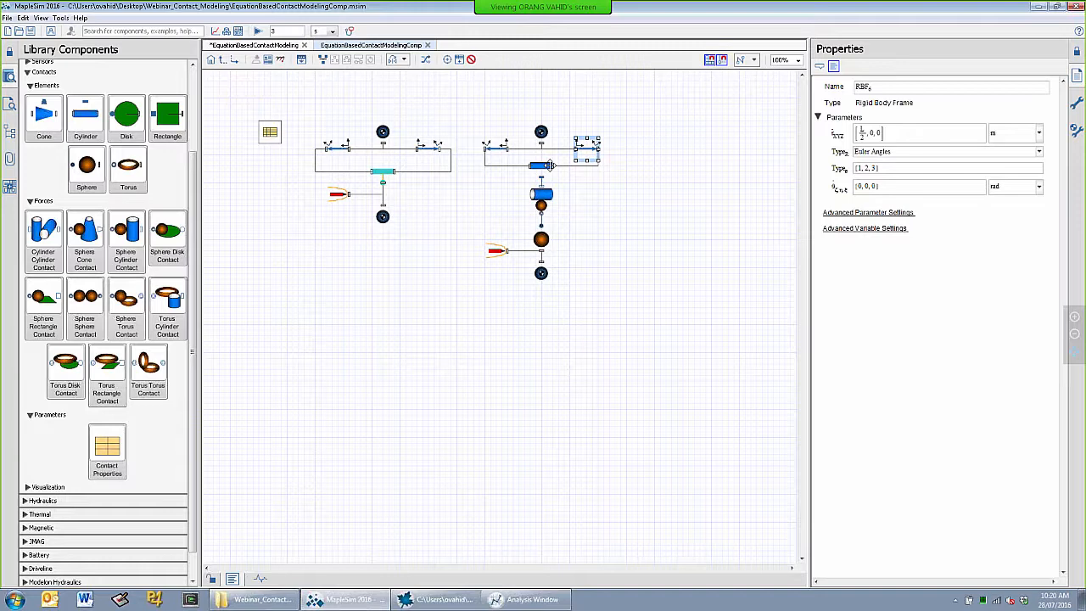
click(571, 199)
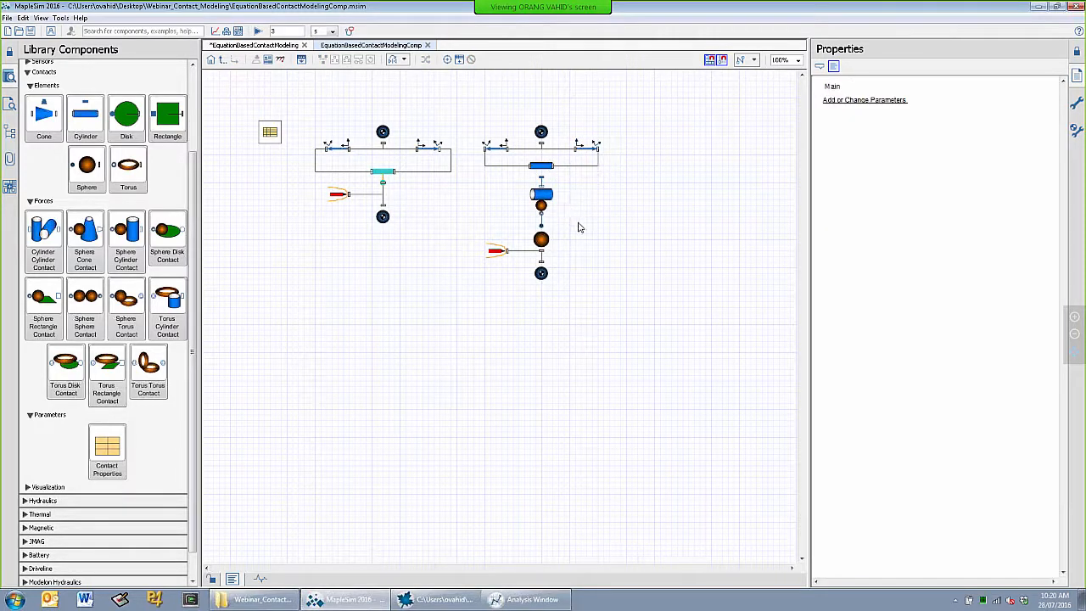
scroll(583, 227, up, 1)
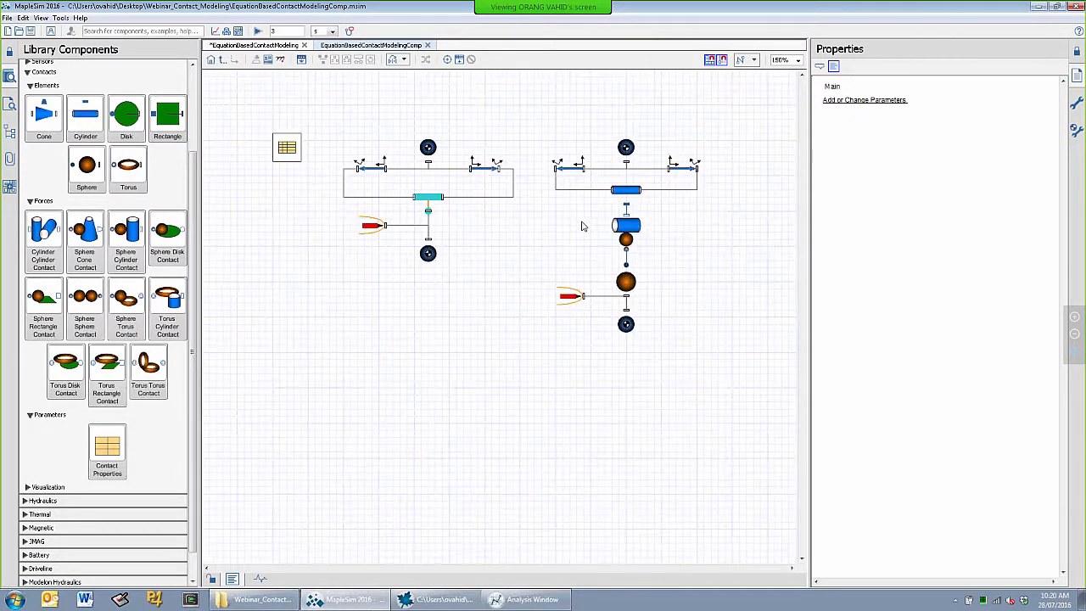
scroll(583, 226, up, 2)
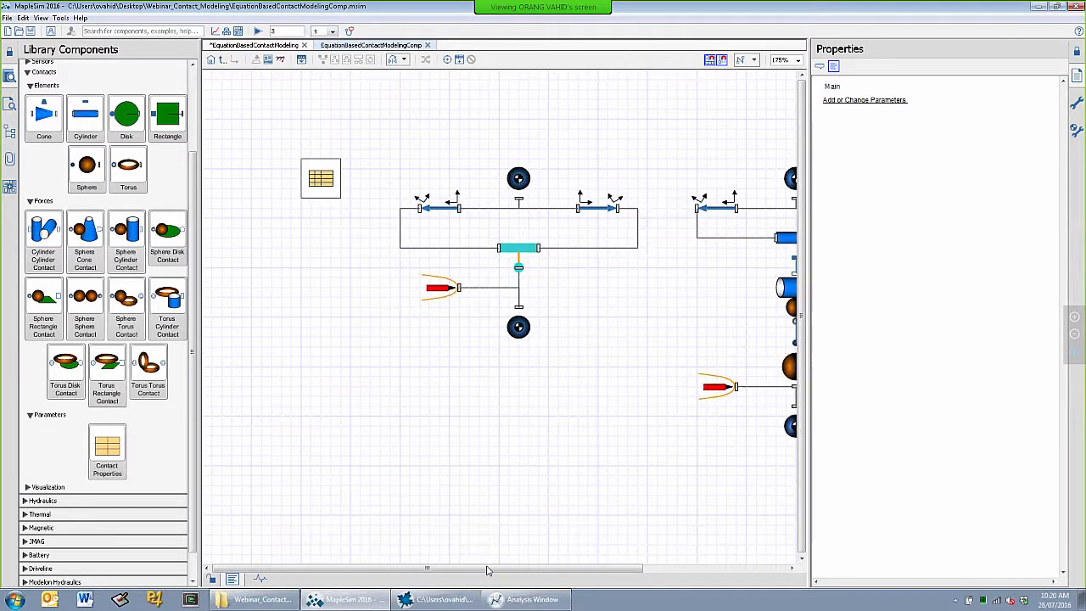
drag(488, 569, 633, 572)
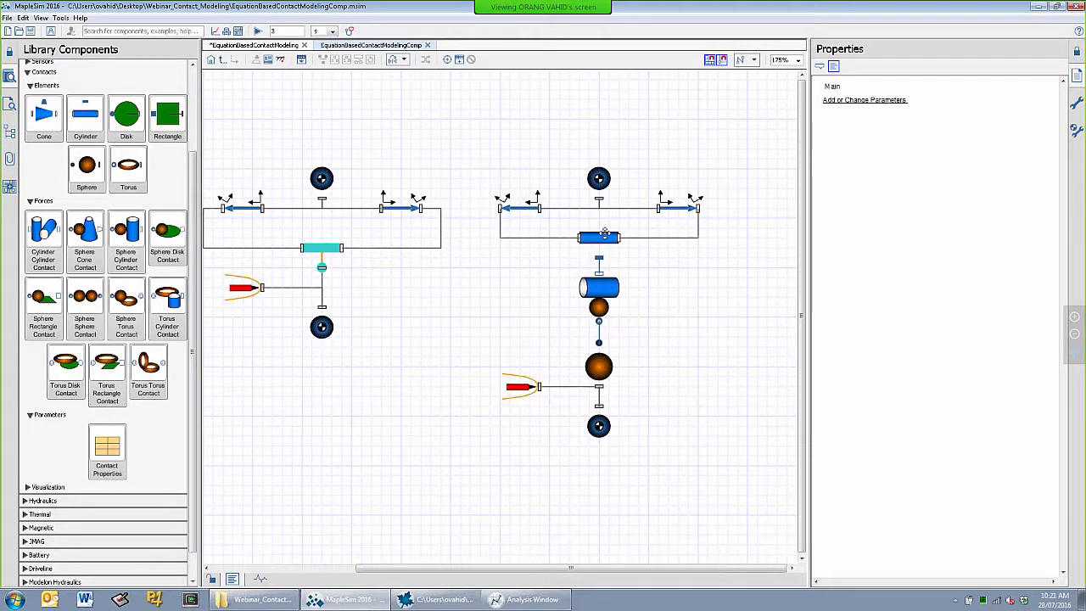
drag(679, 231, 670, 248)
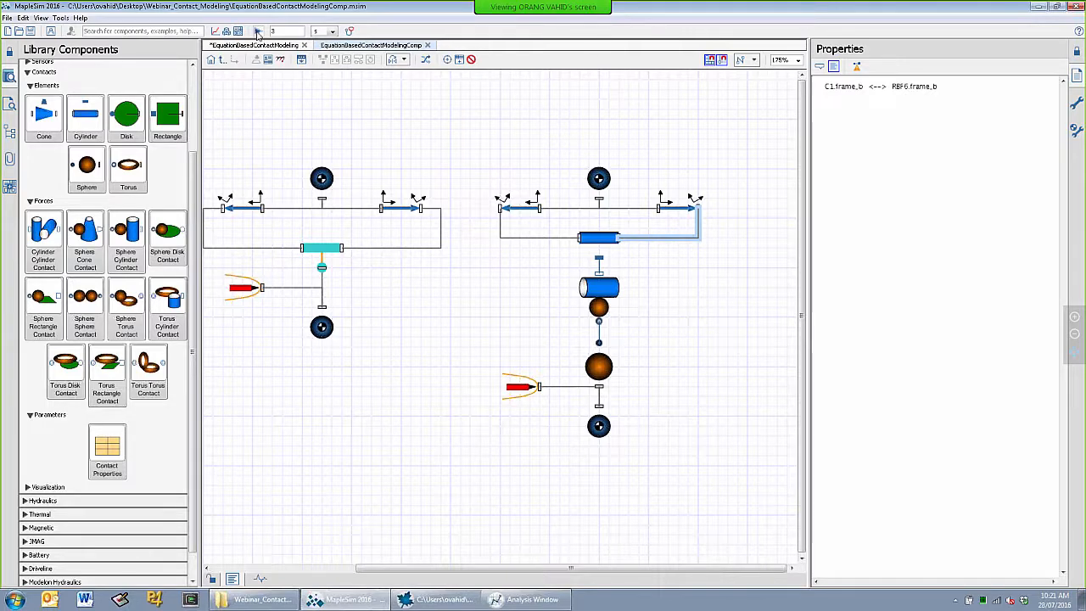
Simulate the comparison model for 3 s, play its 3-D animation and view both contact pairs from a rotated angle.
click(258, 33)
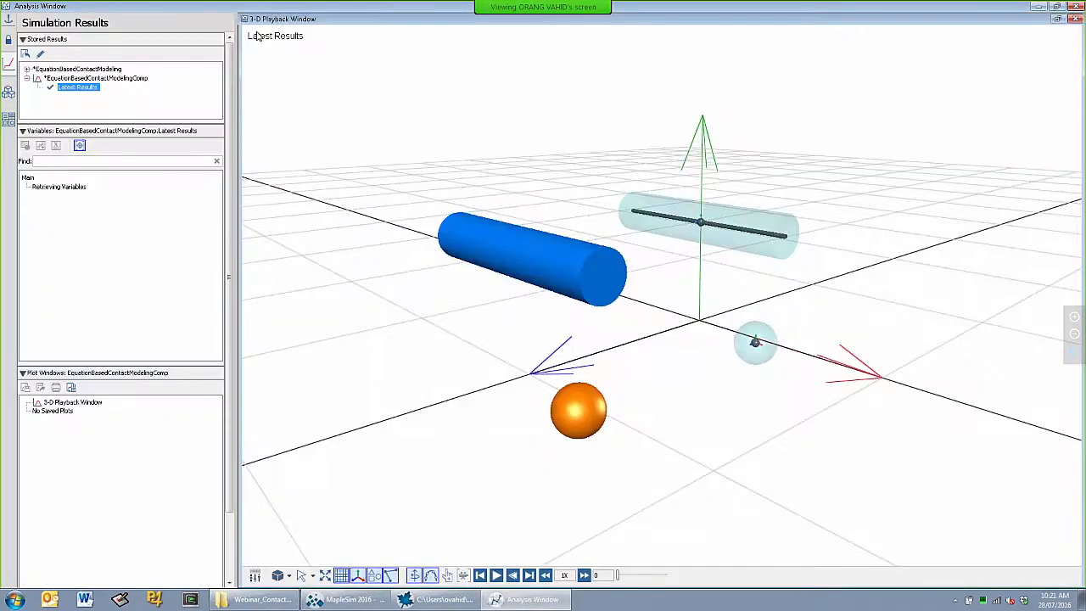
click(497, 576)
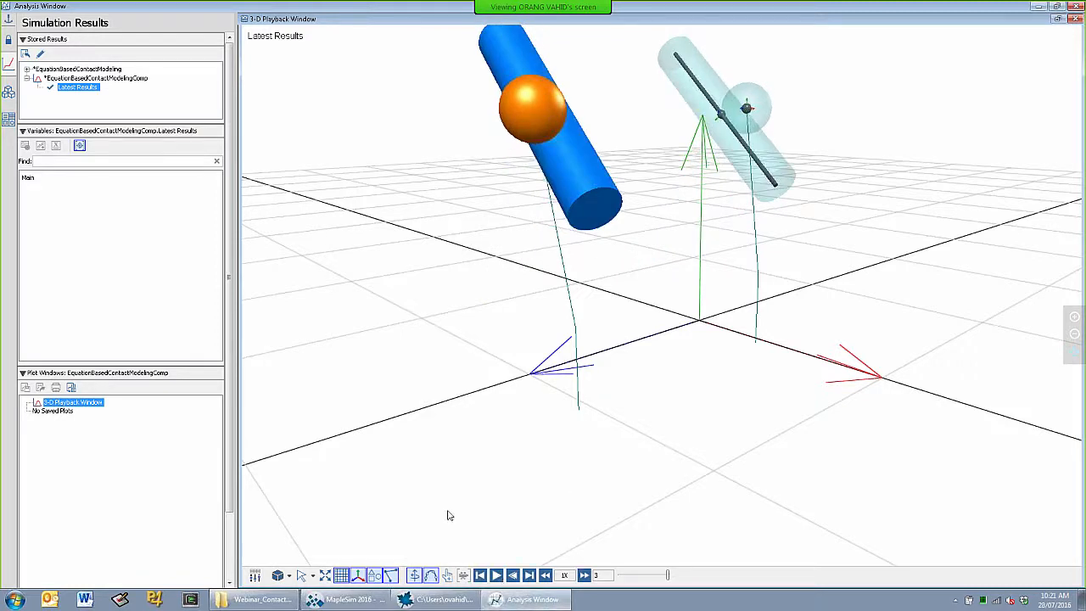
drag(614, 323, 582, 333)
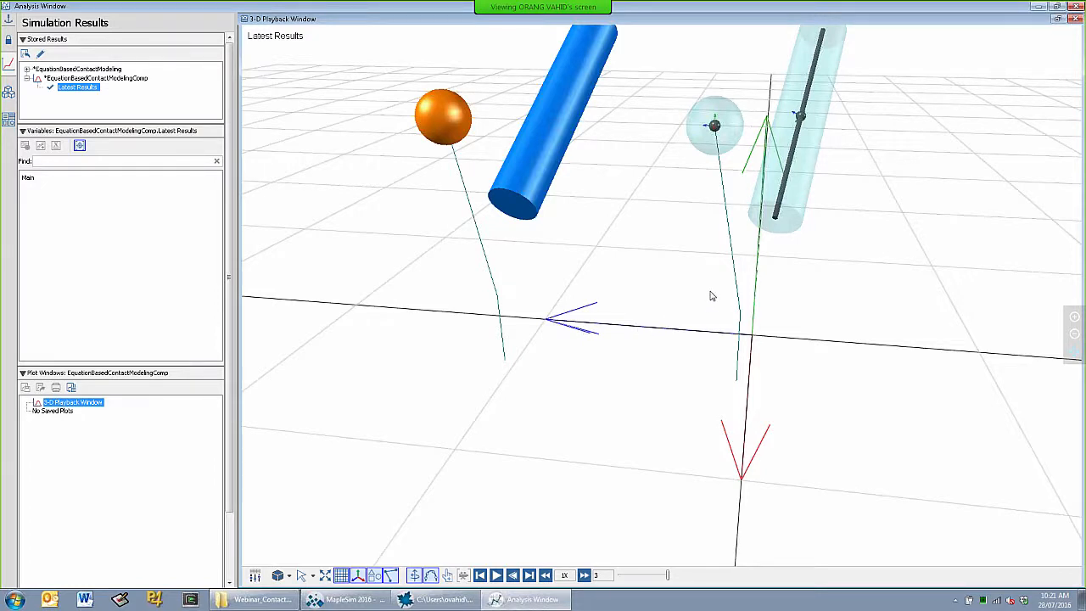
Close the 3-D results and view both contact arrangements side by side in the comparison model's diagram.
click(1075, 9)
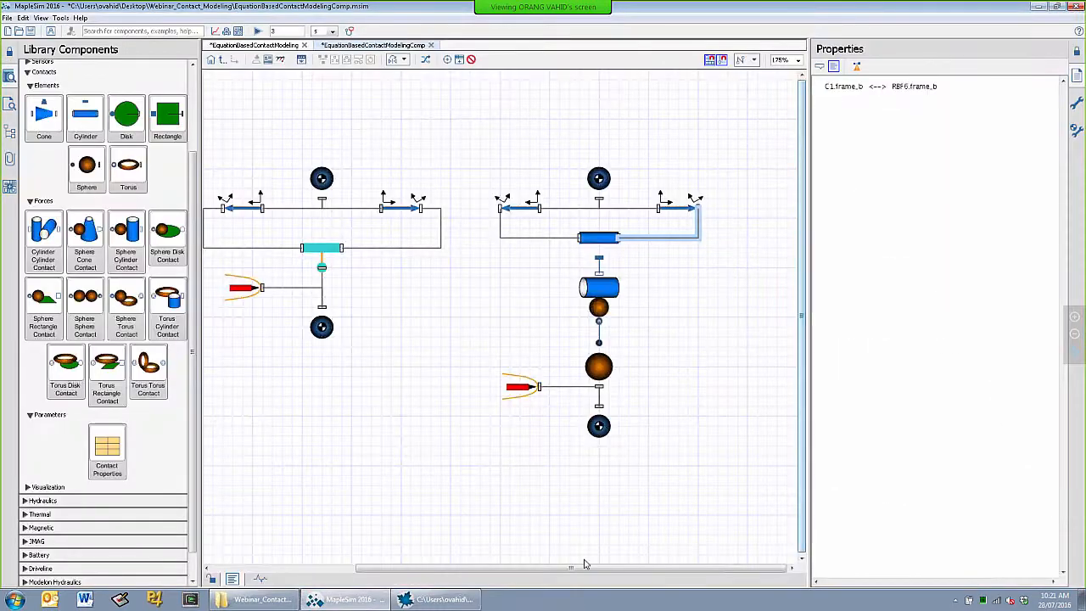
drag(538, 572, 523, 538)
click(548, 475)
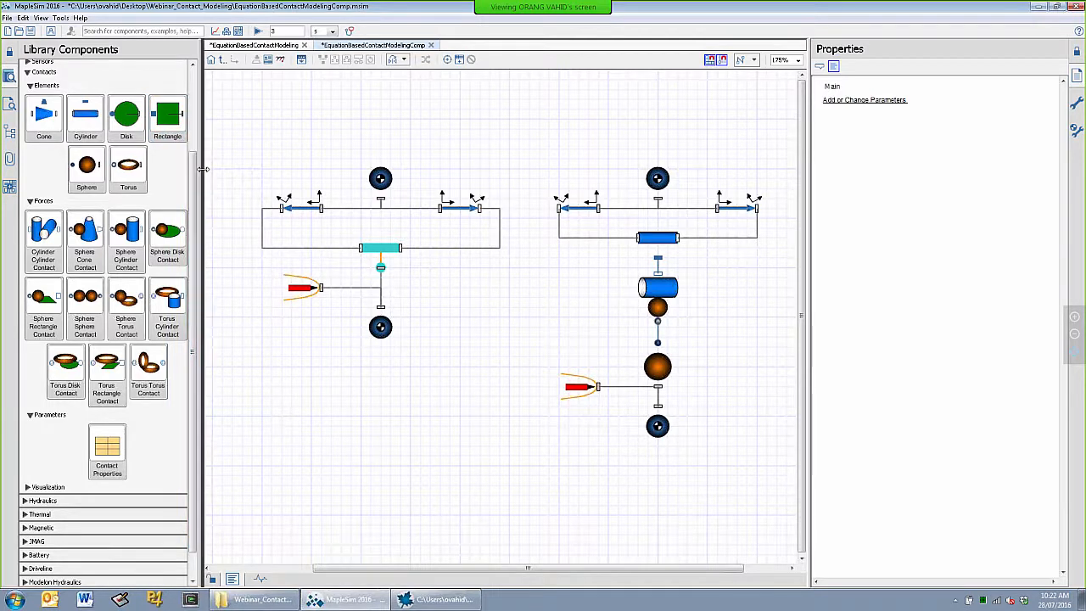
drag(204, 169, 207, 169)
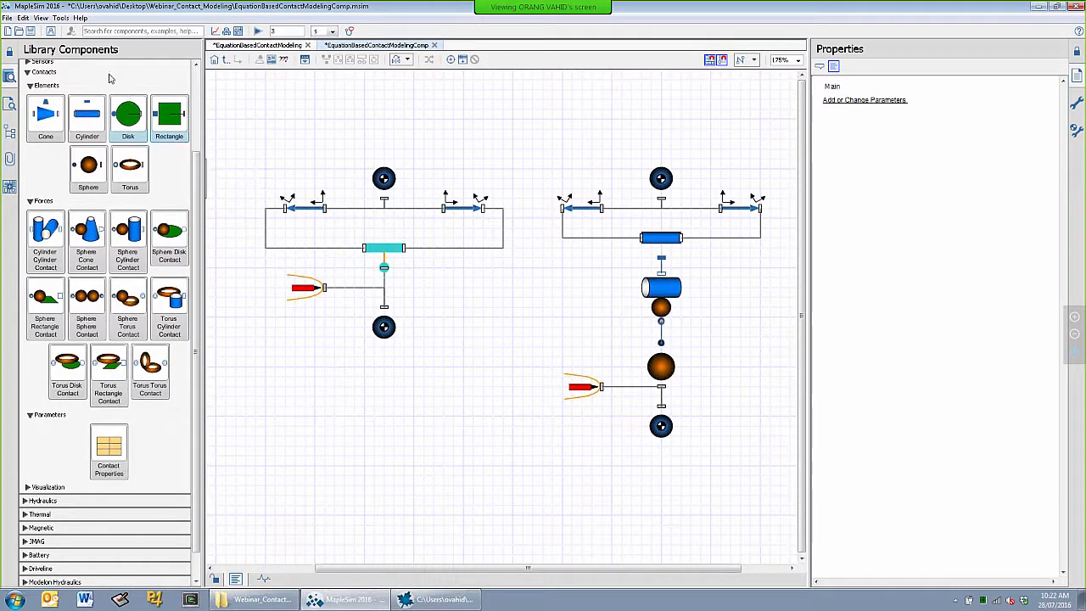
Create a new model and place a Cylinder Cylinder Contact and a Torus Disk Contact side by side in it.
click(7, 32)
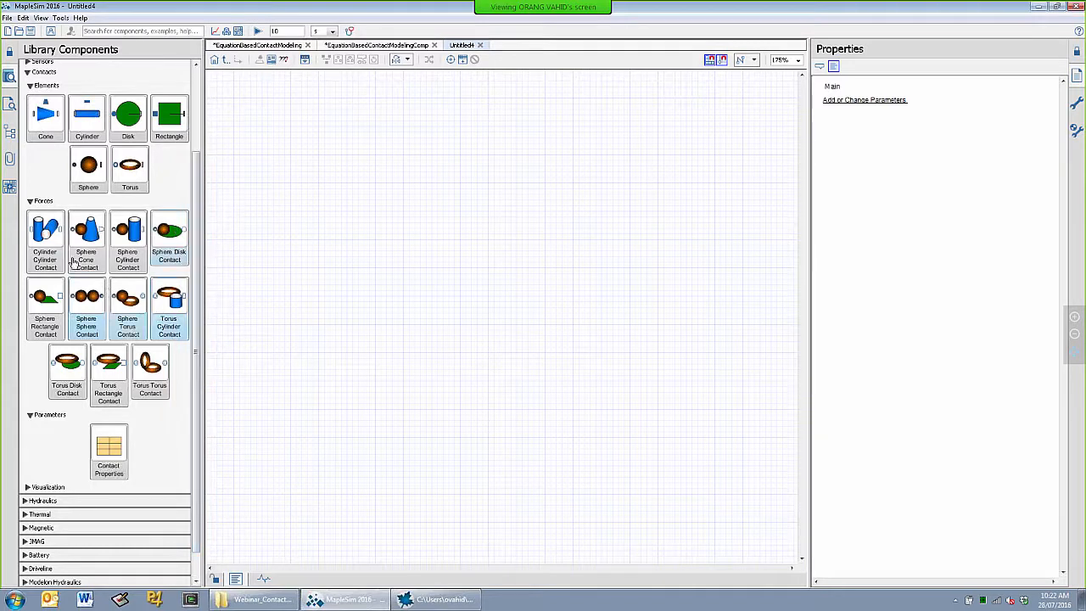
drag(47, 234, 286, 122)
scroll(279, 180, up, 10)
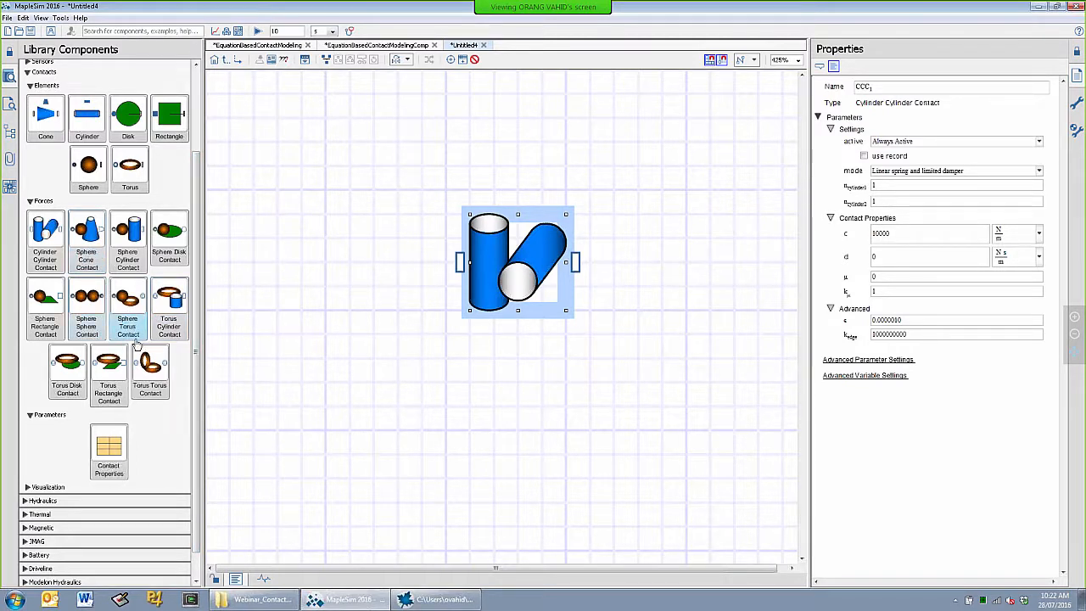
drag(72, 366, 672, 291)
drag(543, 271, 483, 261)
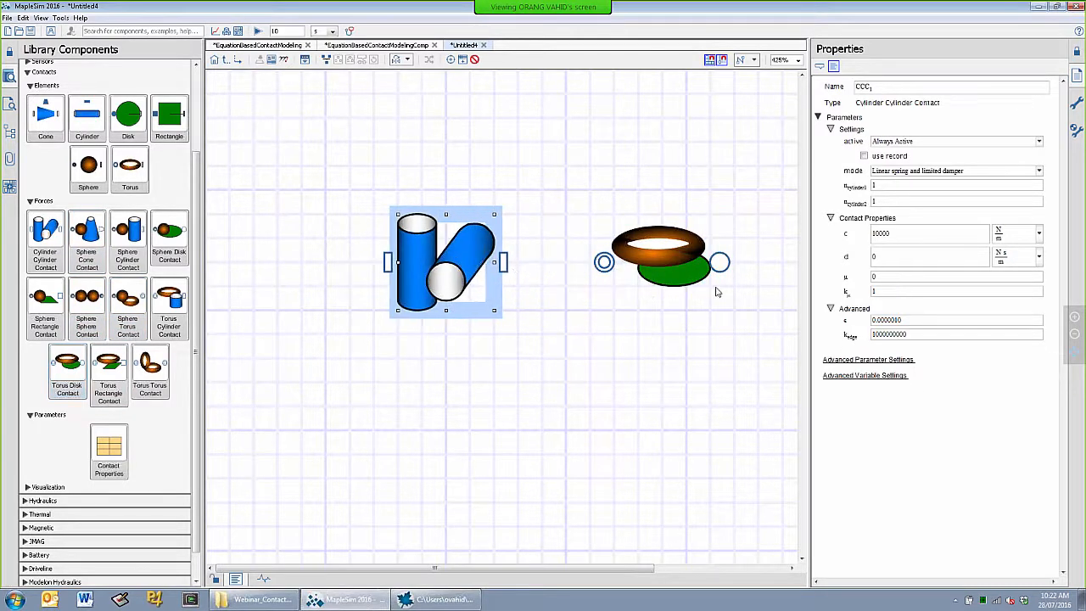
drag(674, 269, 650, 269)
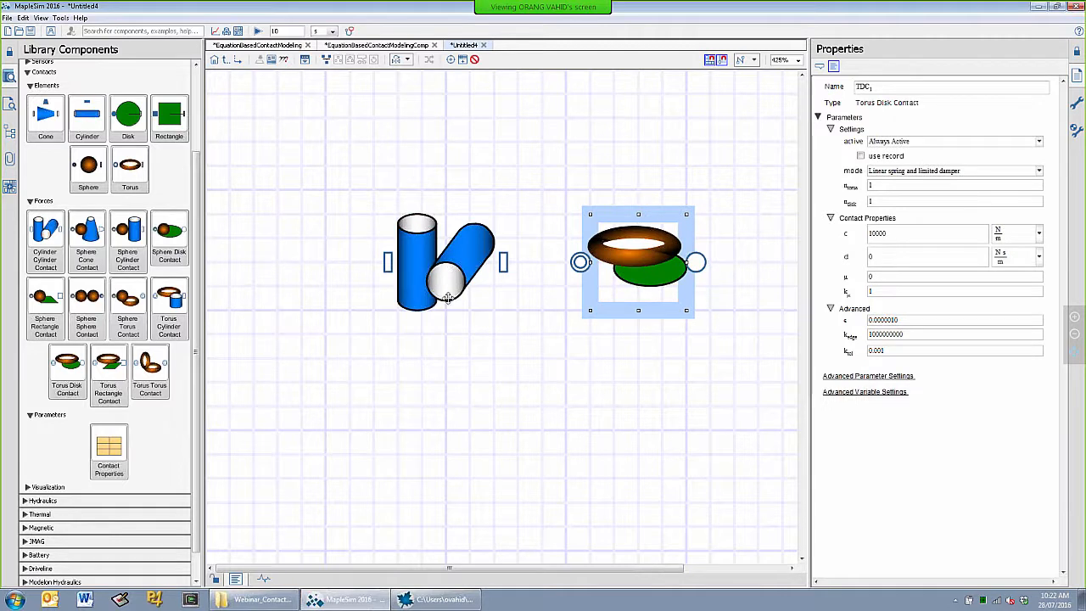
Set the Cylinder Cylinder Contact's activation to Start/Stop Times with a start time of 4 s.
click(454, 272)
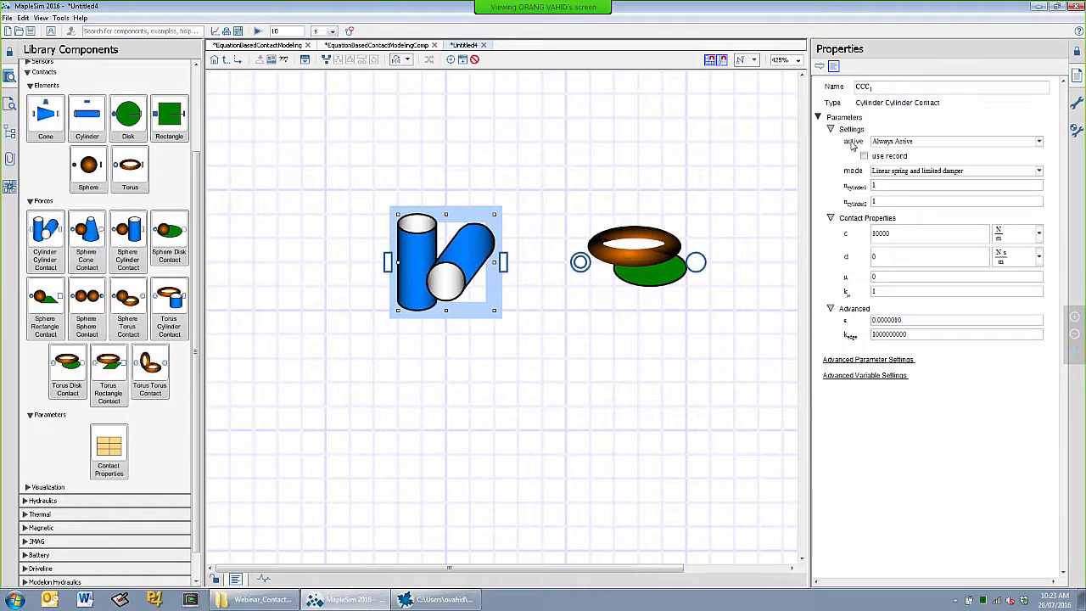
click(922, 148)
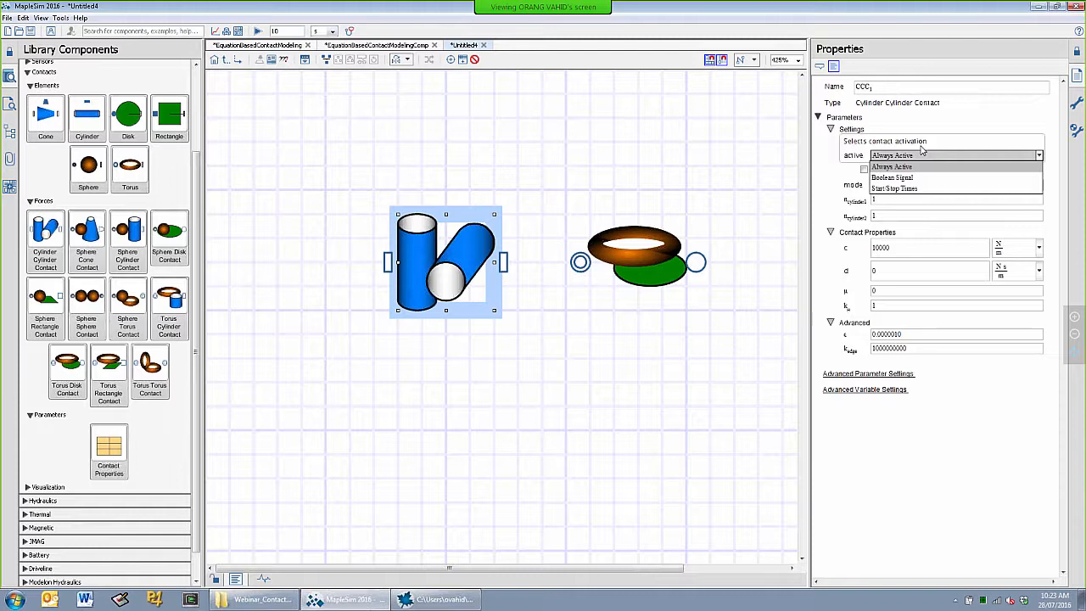
click(919, 194)
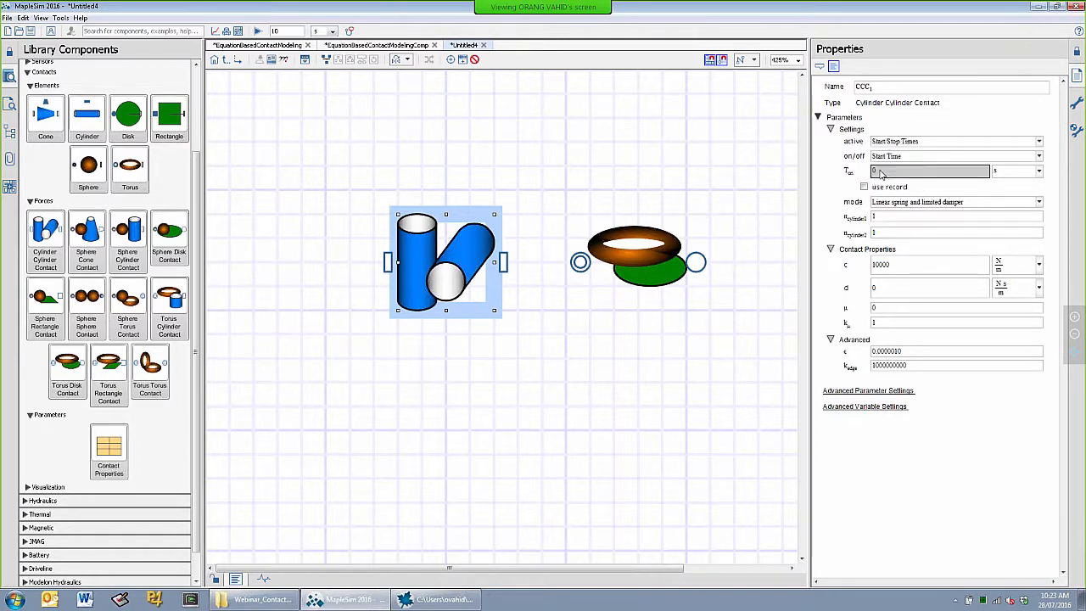
click(882, 172)
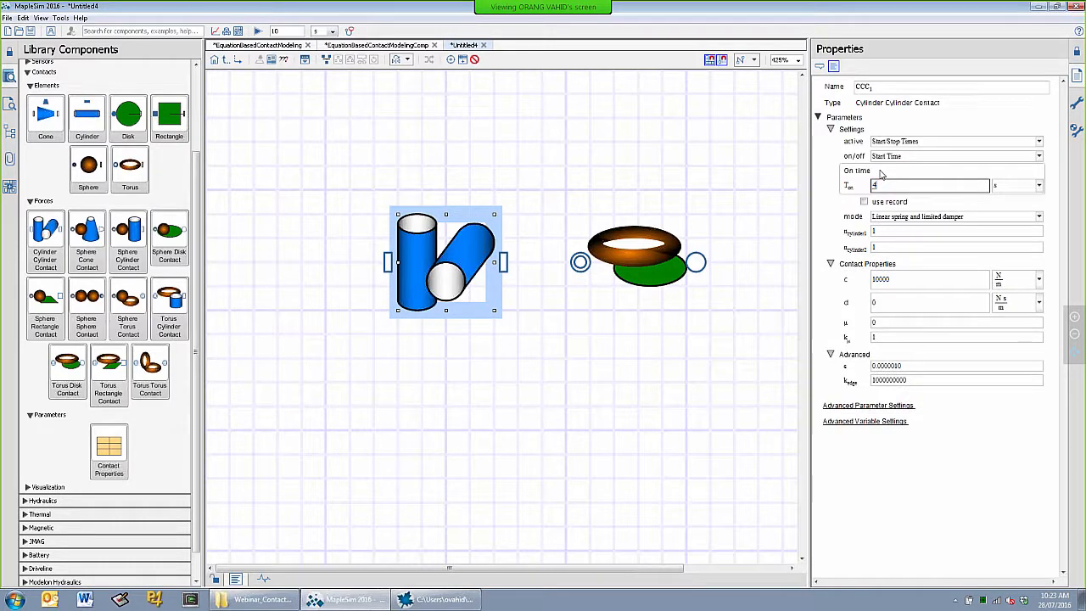
text(4)
Give the Cylinder Cylinder Contact a stop time of 6 s and set its on/off option to Start and Stop Time.
click(910, 158)
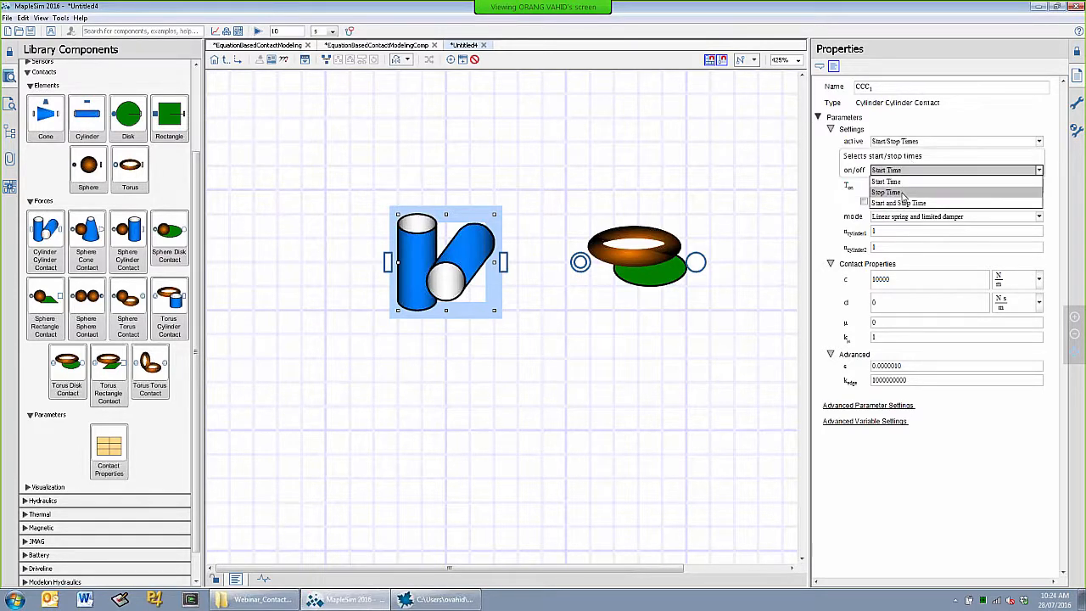
click(903, 183)
click(885, 173)
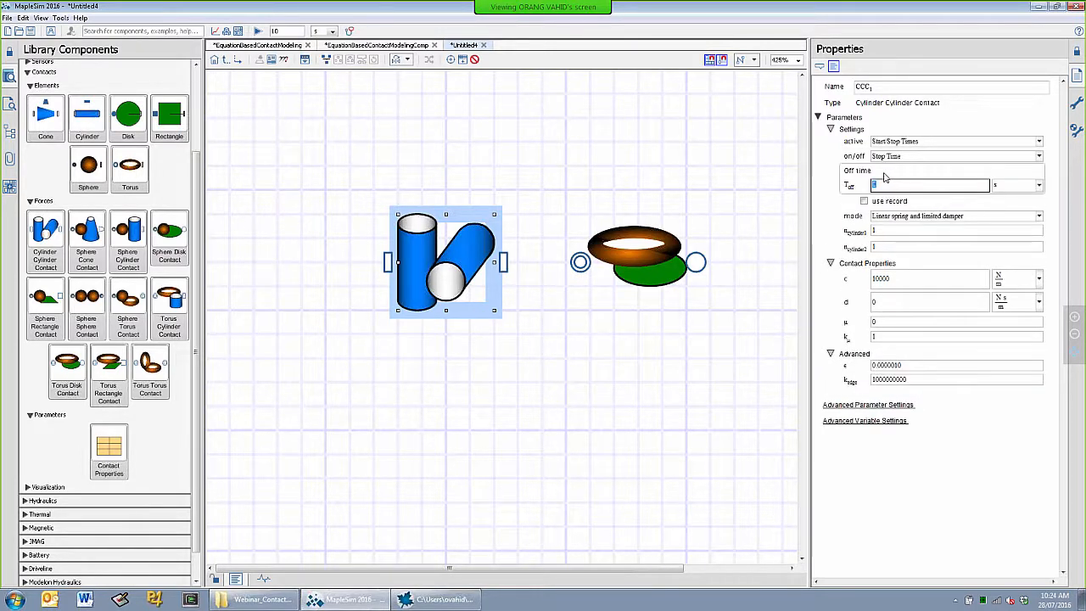
text(6)
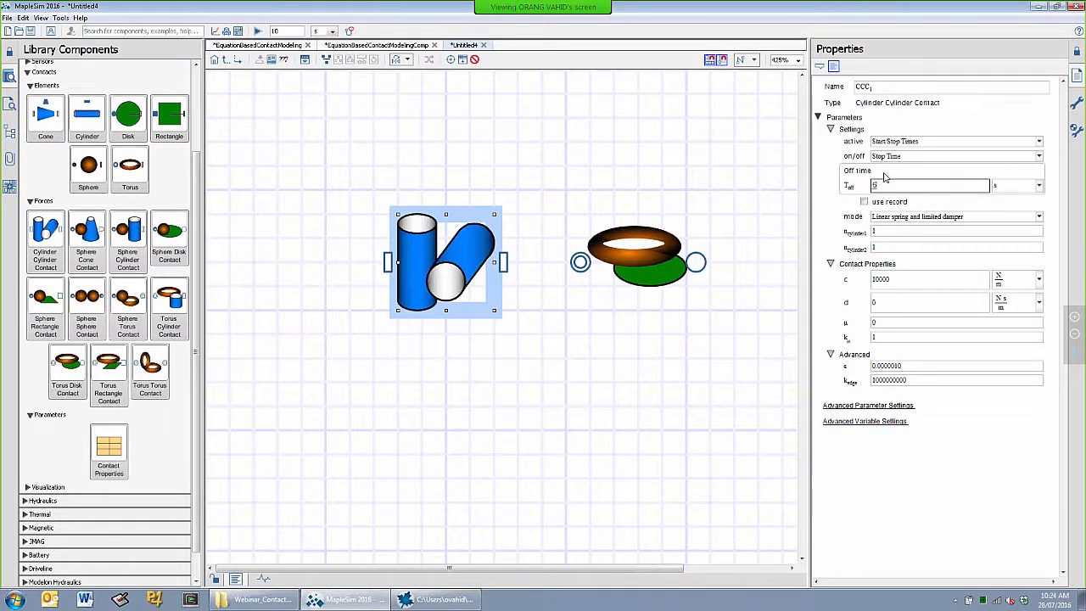
click(887, 158)
click(887, 158)
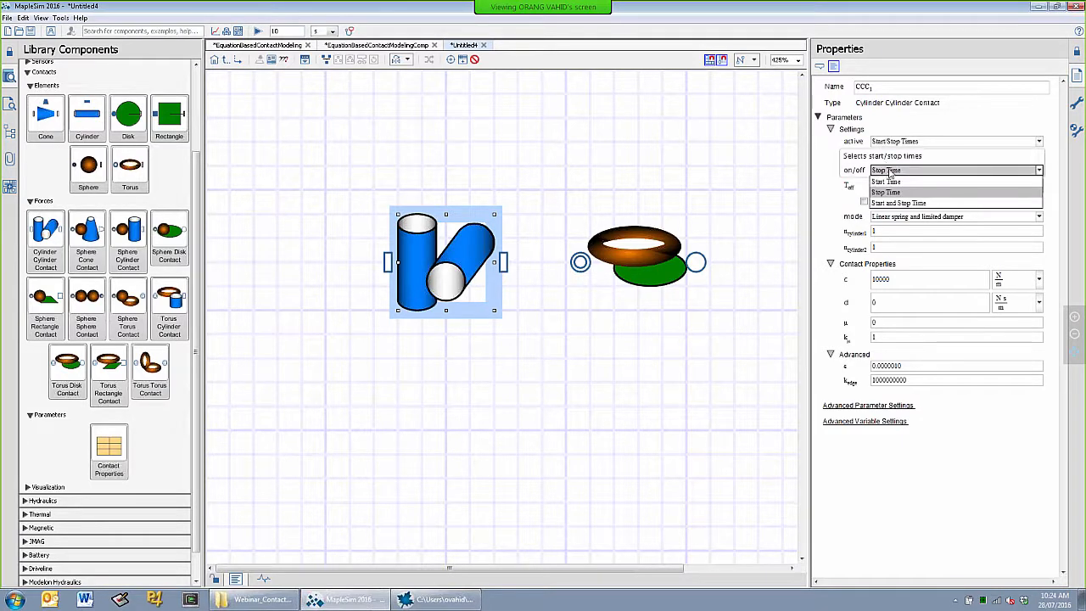
click(893, 204)
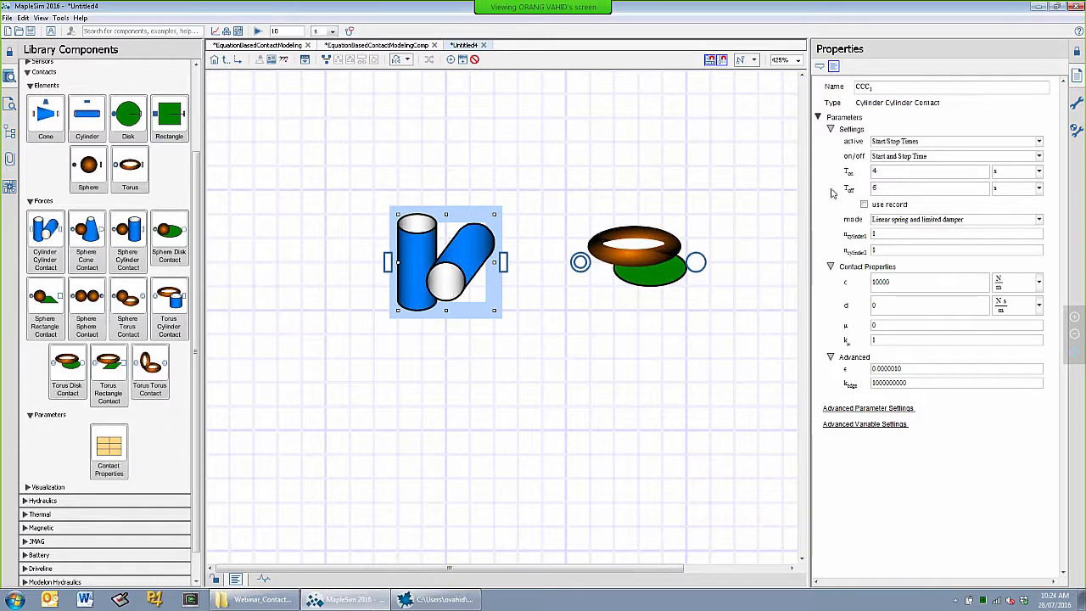
Switch the Cylinder Cylinder Contact's activation to Boolean Signal.
click(890, 158)
click(890, 158)
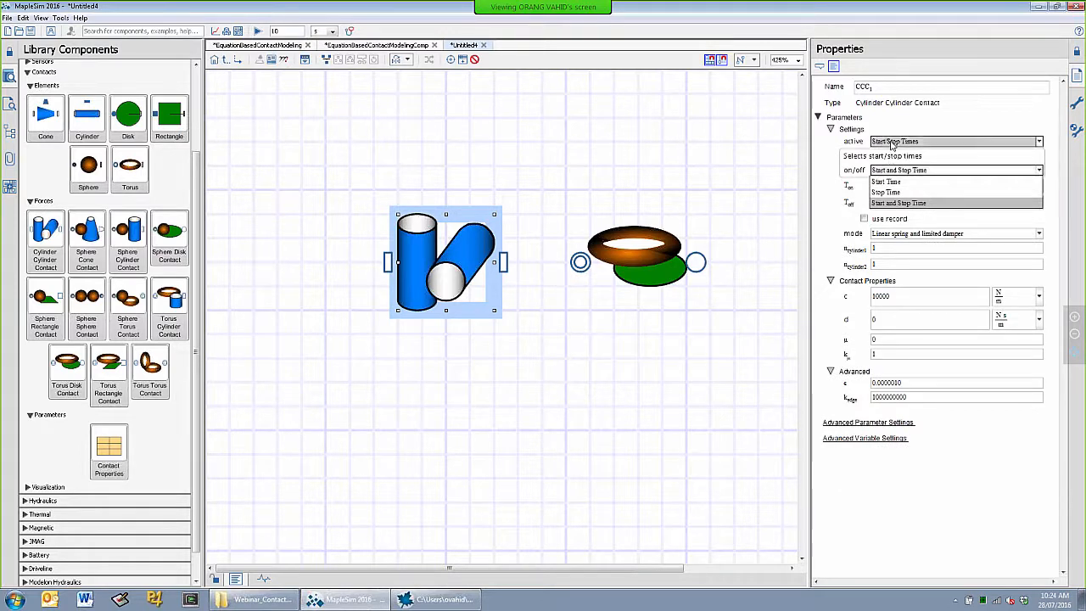
click(891, 141)
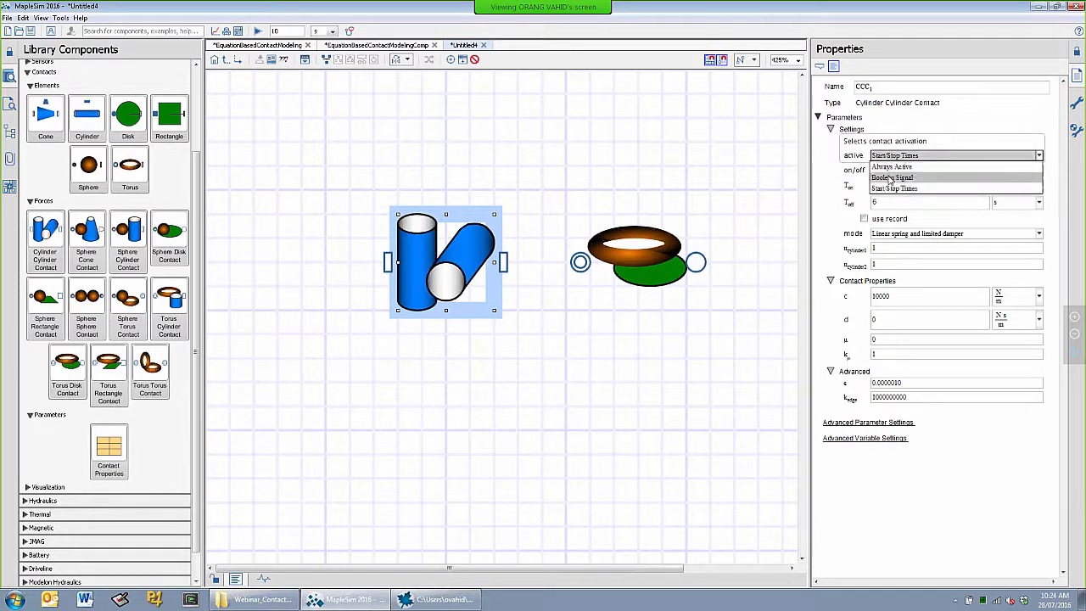
click(890, 179)
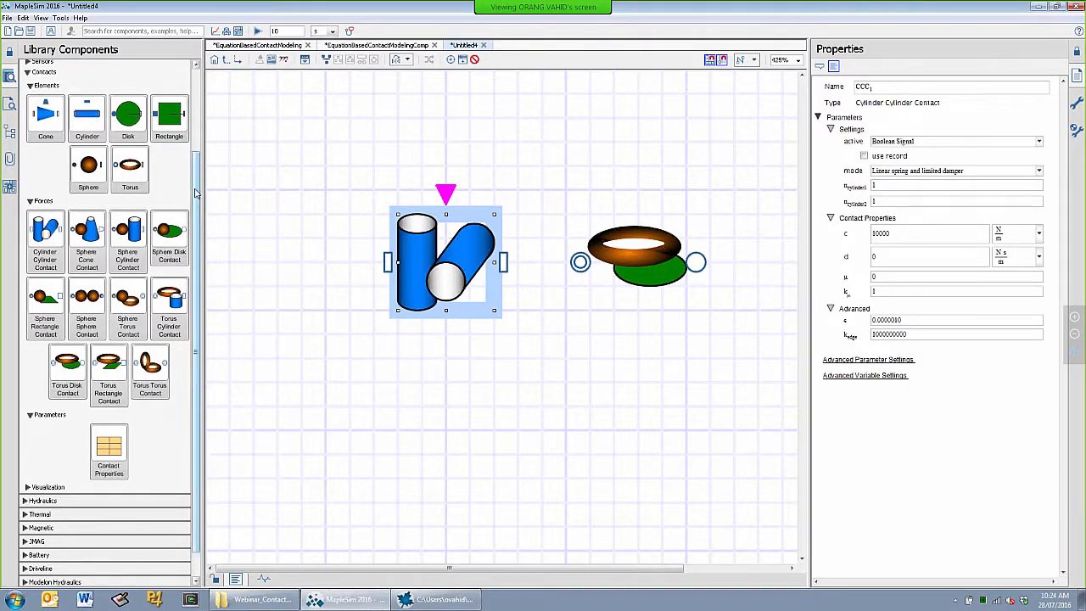
Review the Boolean signal blocks in the component library that could drive the contact's activation.
drag(198, 193, 198, 100)
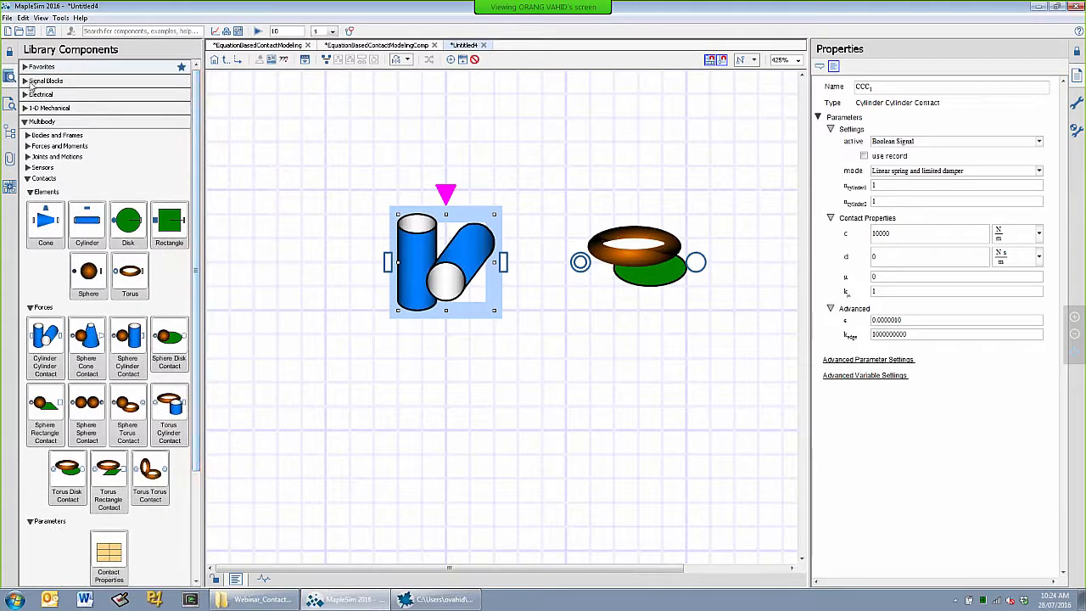
click(26, 82)
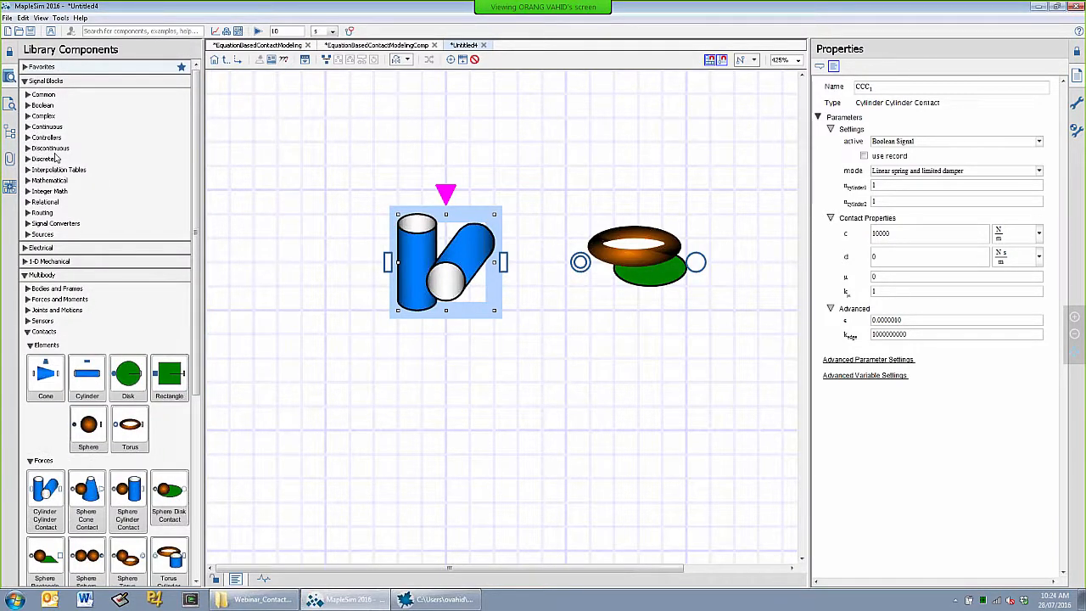
click(27, 106)
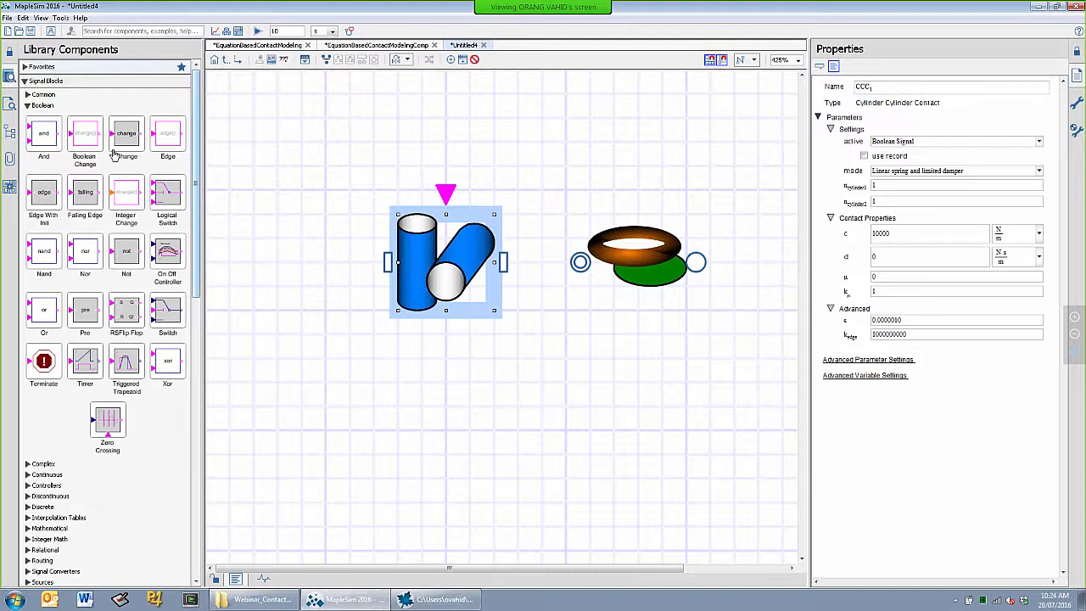
click(26, 82)
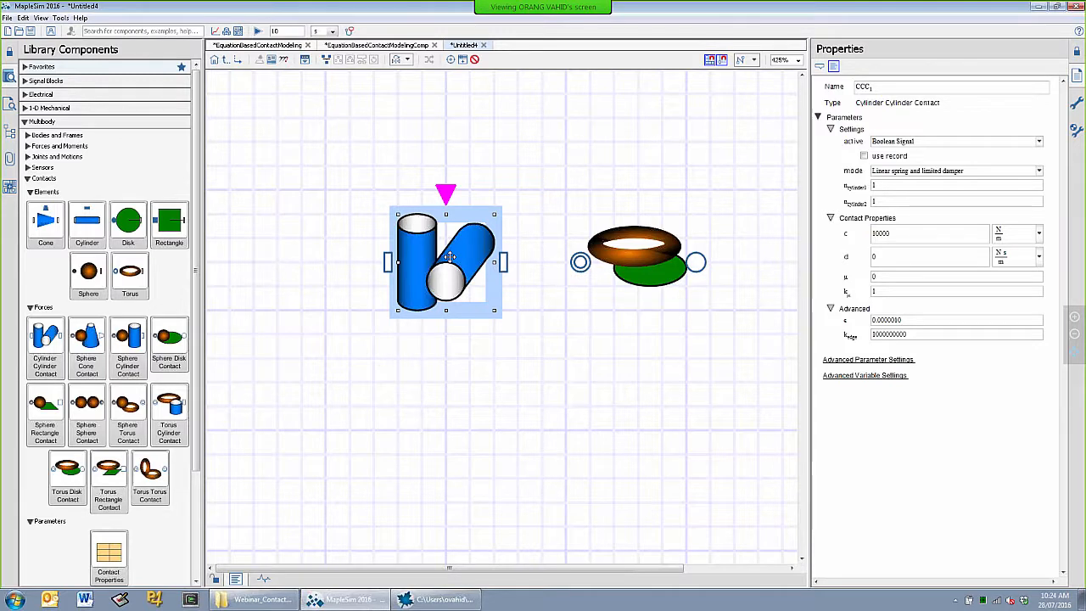
Set the Cylinder Cylinder Contact's force formulation to Hunt and Crossley and review its contact properties.
click(899, 173)
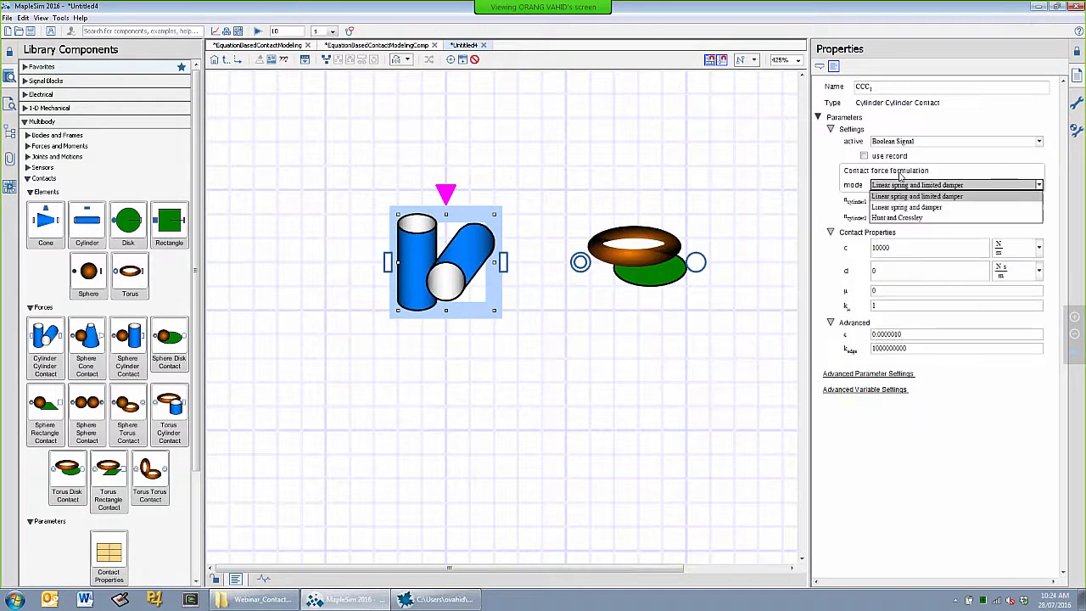
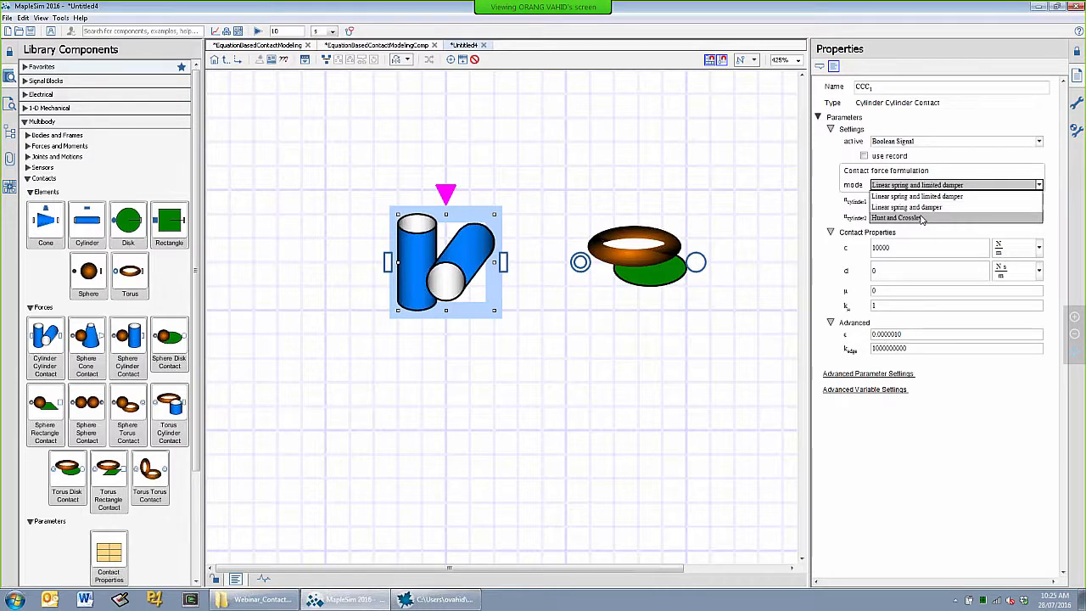
click(923, 218)
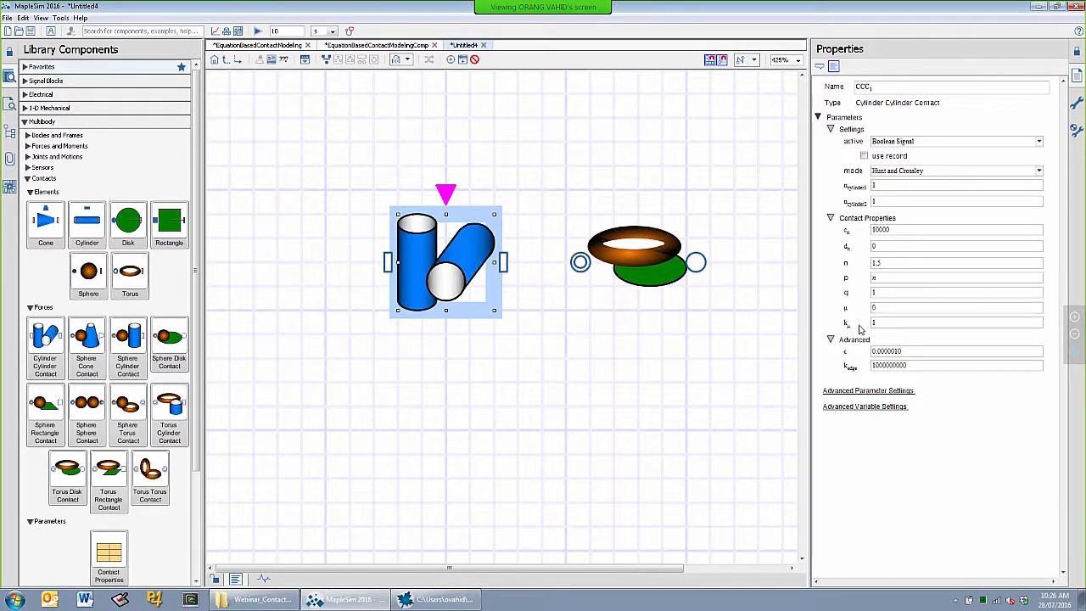
mouse_move(831, 344)
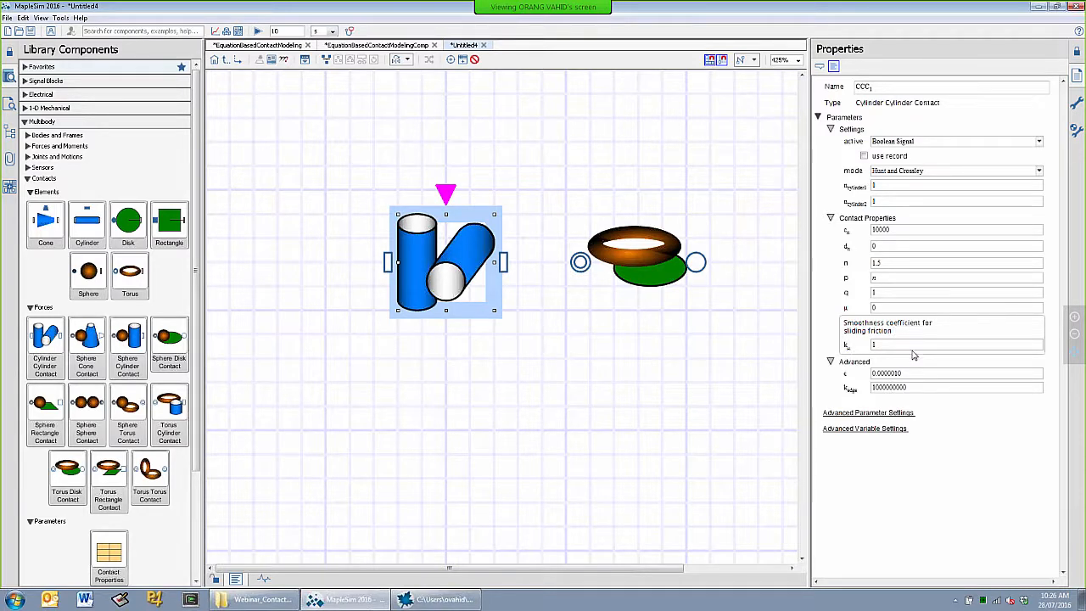
click(876, 264)
Set the Cylinder Cylinder Contact's number of cylinders to 4 at port 1 and 5 at port 2.
click(884, 187)
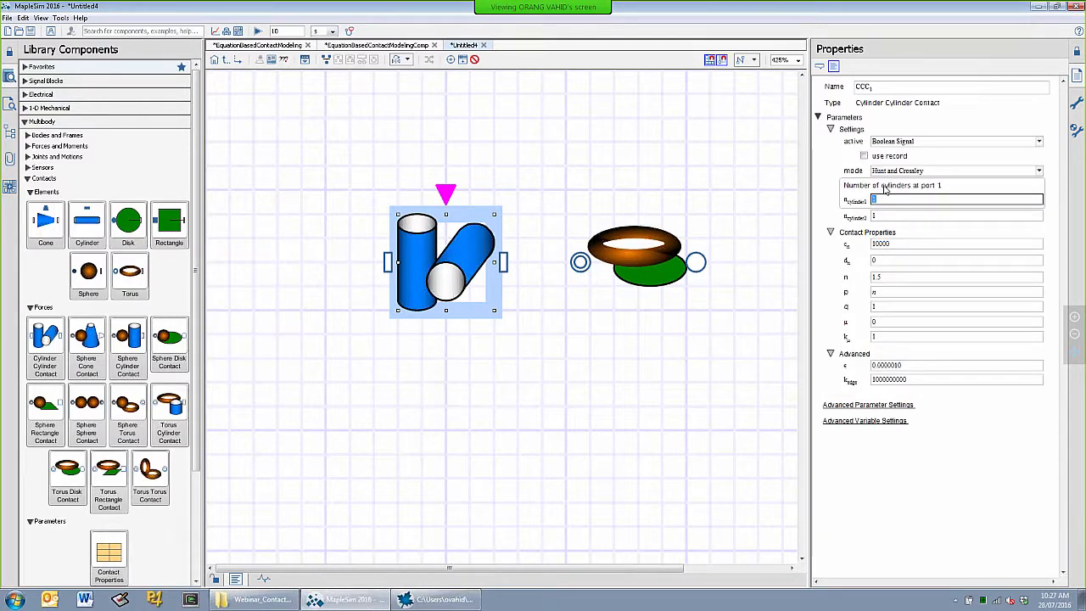
text(4)
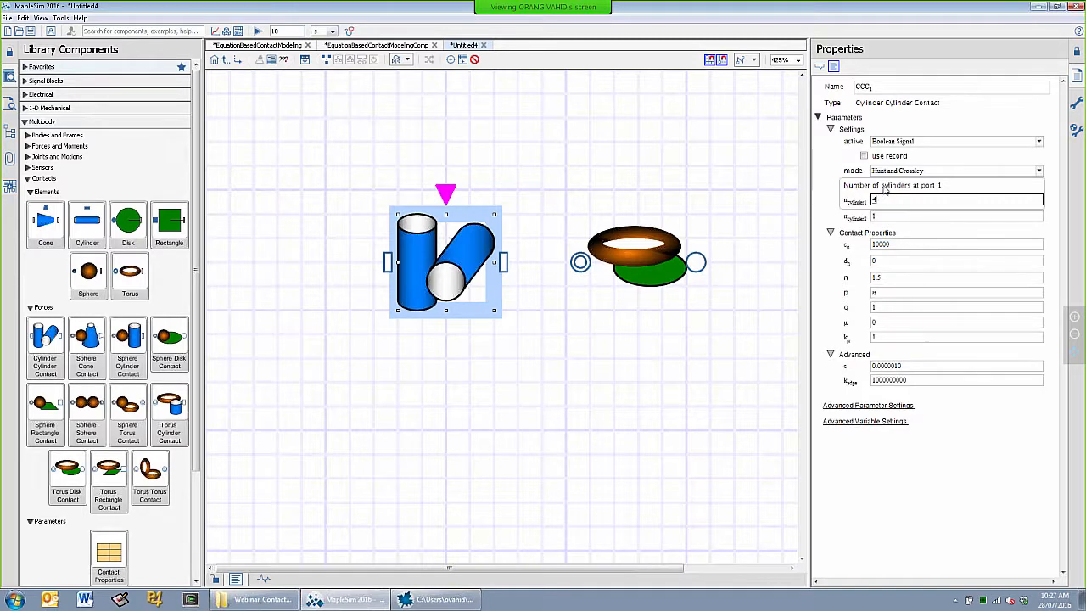
click(888, 216)
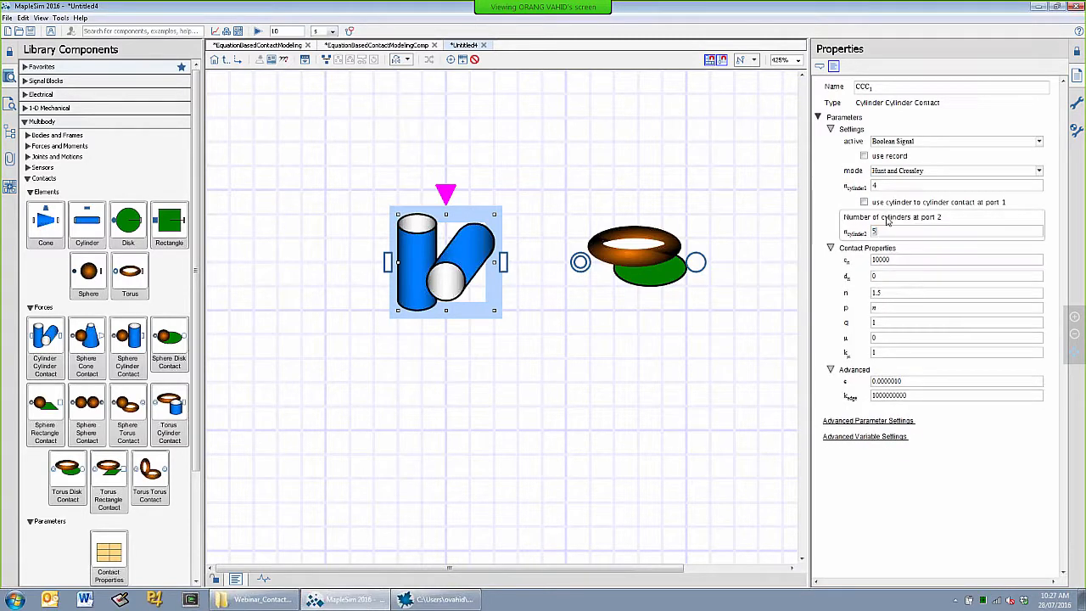
text(5)
click(883, 186)
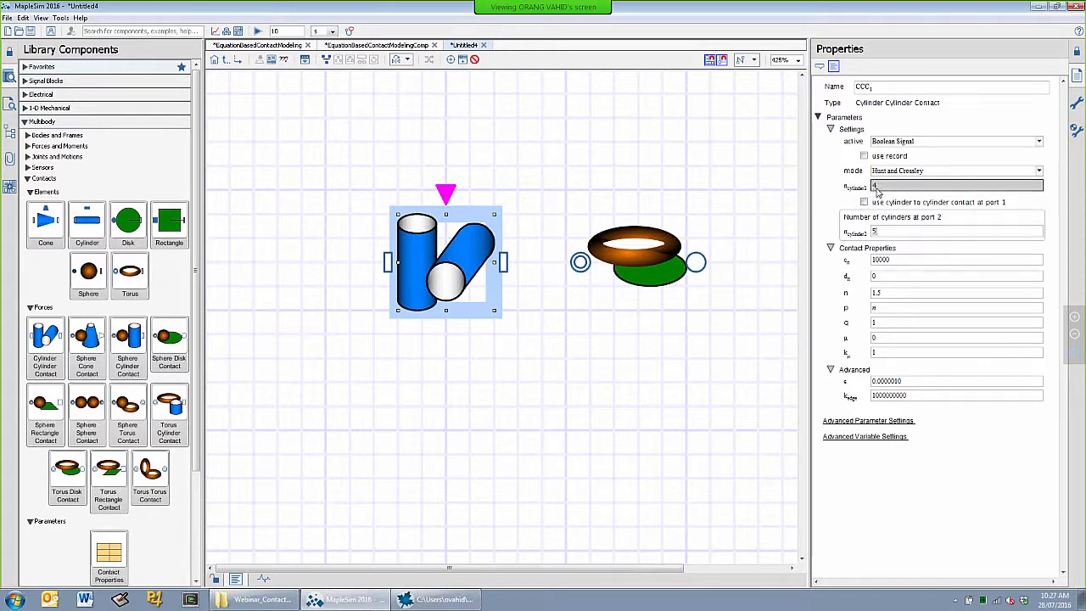
click(383, 261)
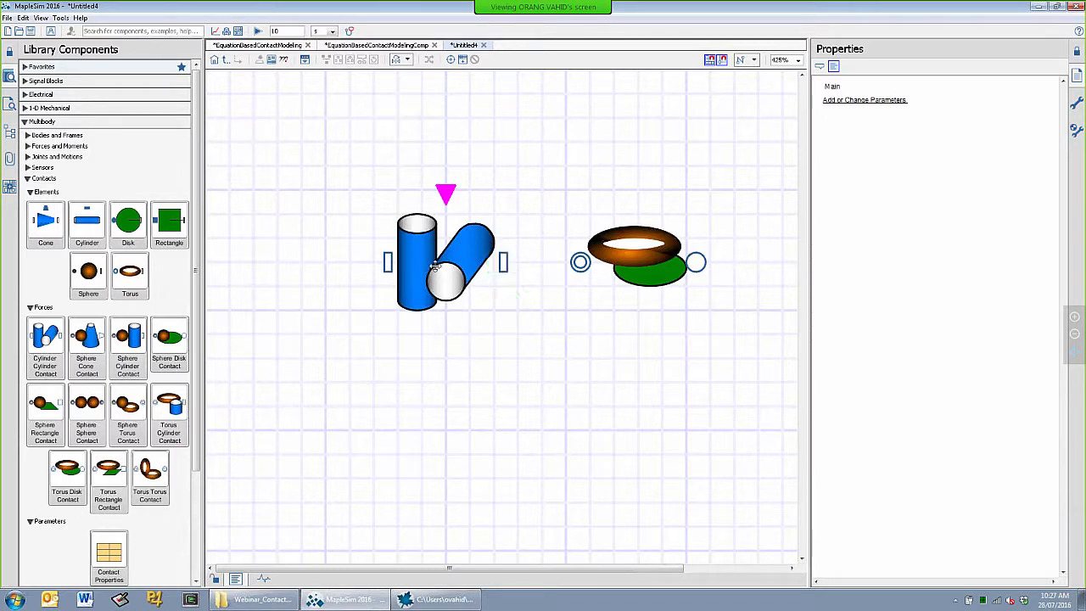
click(437, 267)
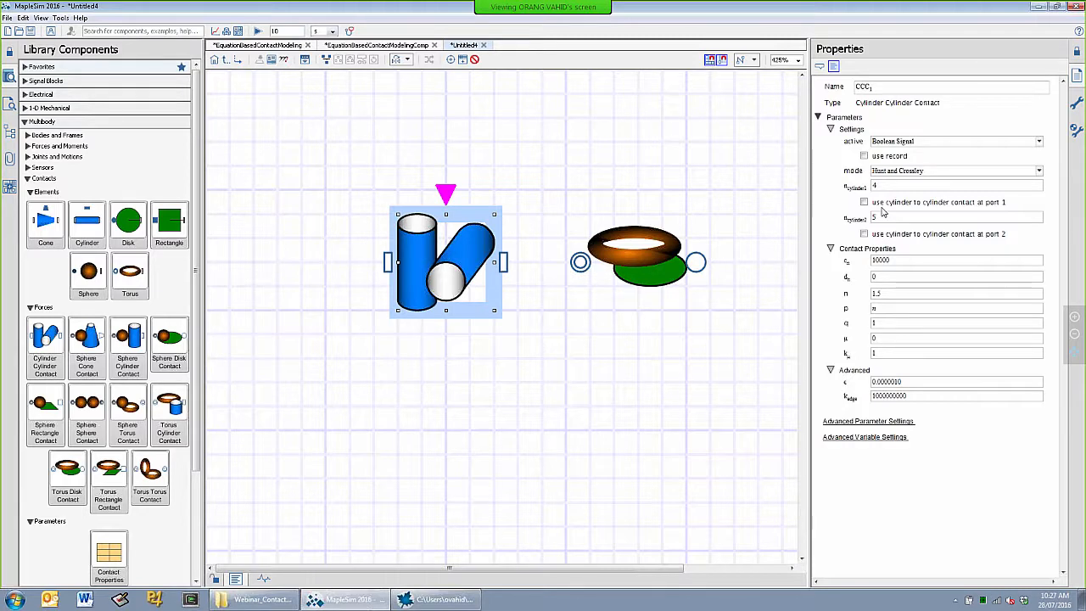
click(876, 187)
Set the number of tori in the Torus Disk Contact to 5.
click(645, 261)
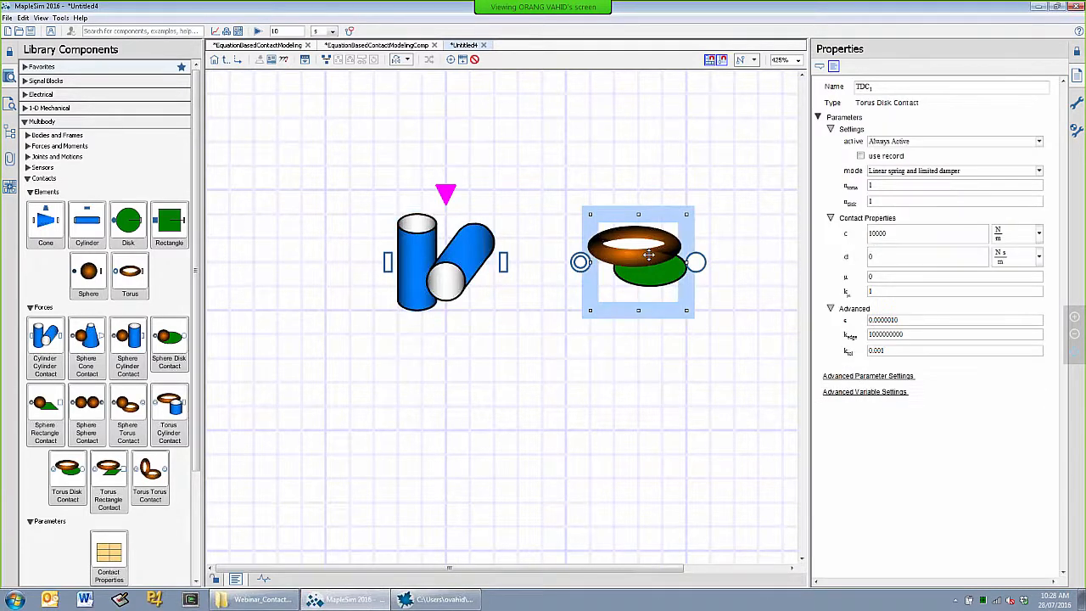
click(890, 187)
text(5)
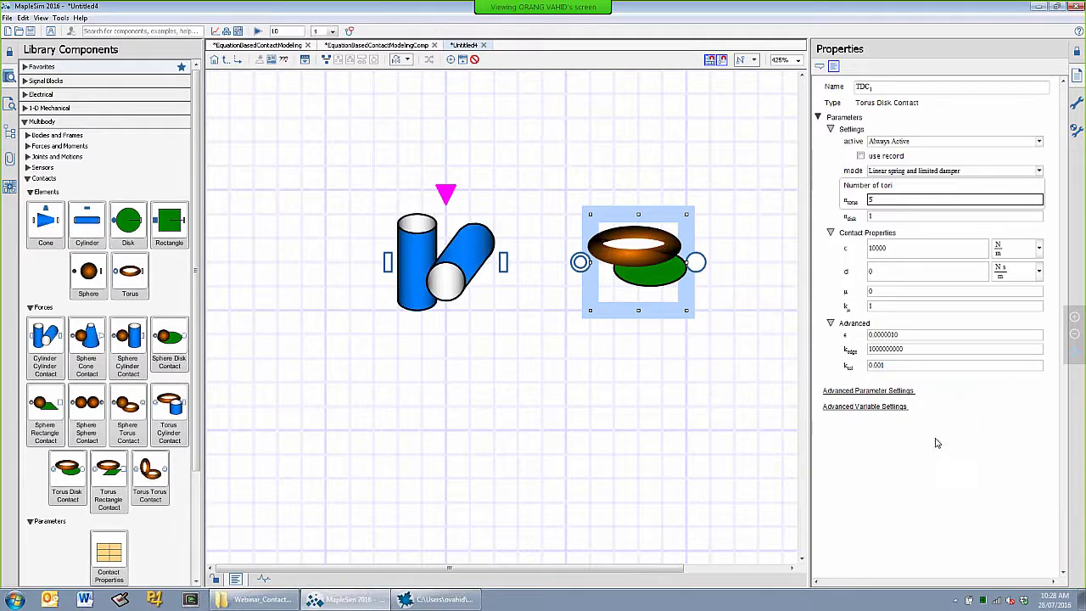
Set the Torus Disk Contact's number of tori to 1 and its number of disks to 5.
key(Return)
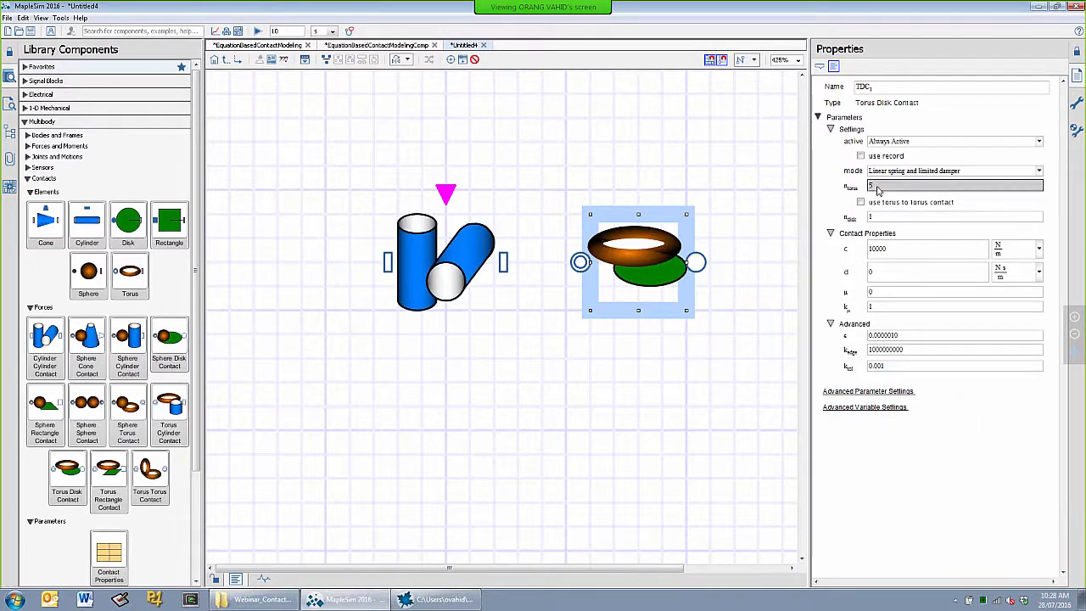
click(878, 218)
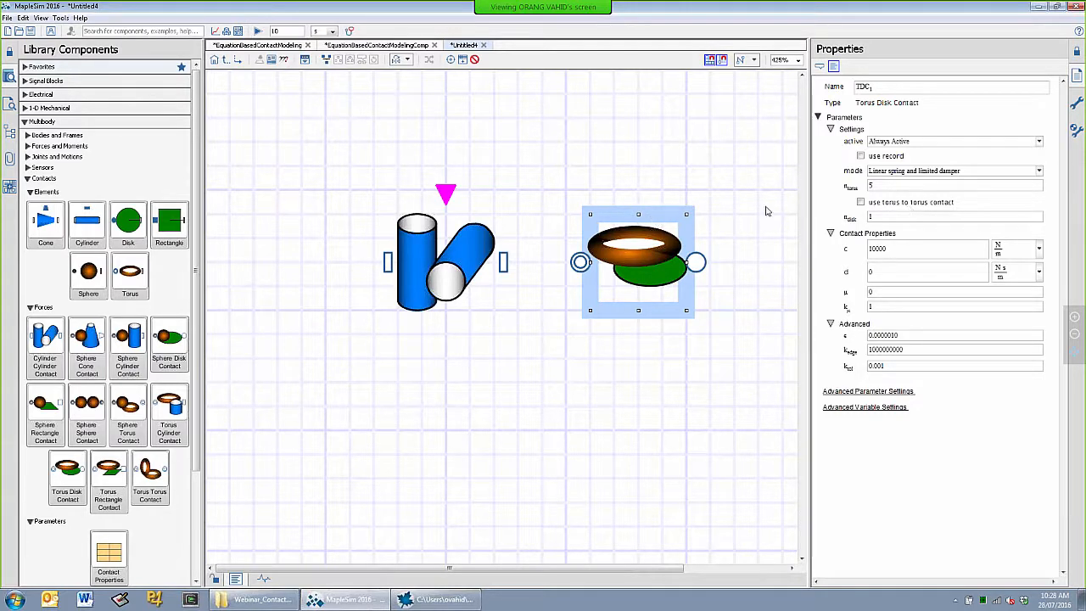
click(883, 187)
text(1)
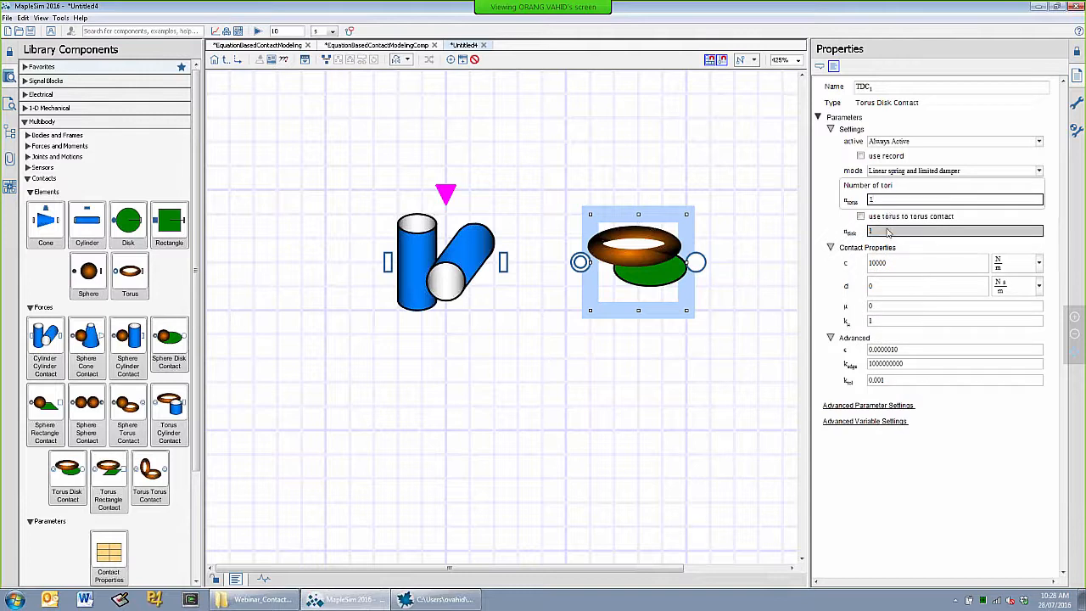
click(889, 218)
text(5)
key(Return)
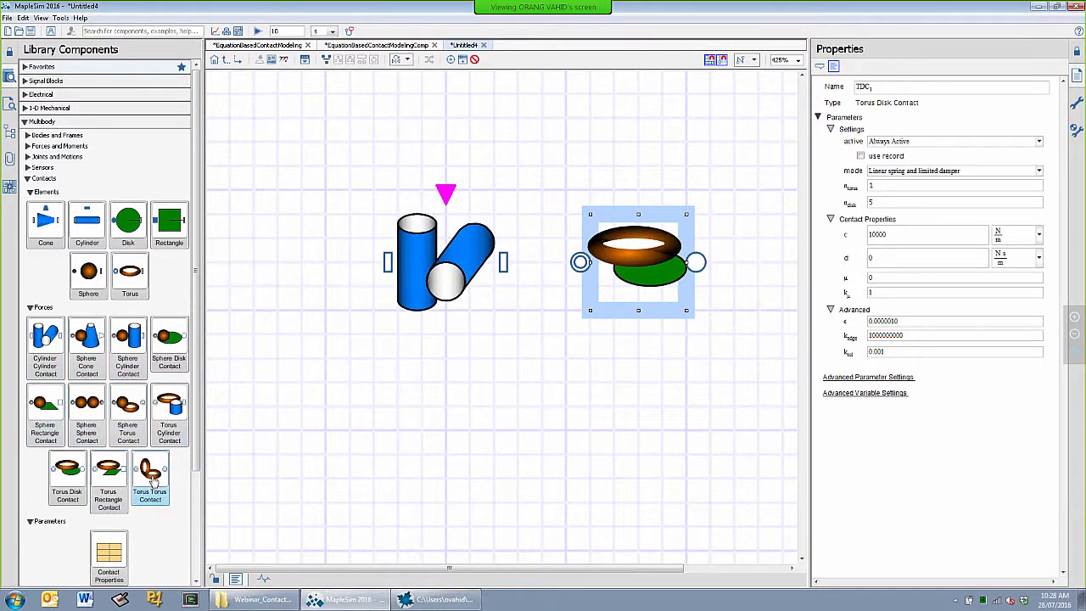
Add a Torus Torus Contact below the Torus Disk Contact and compare the contact components on the canvas.
drag(151, 481, 634, 423)
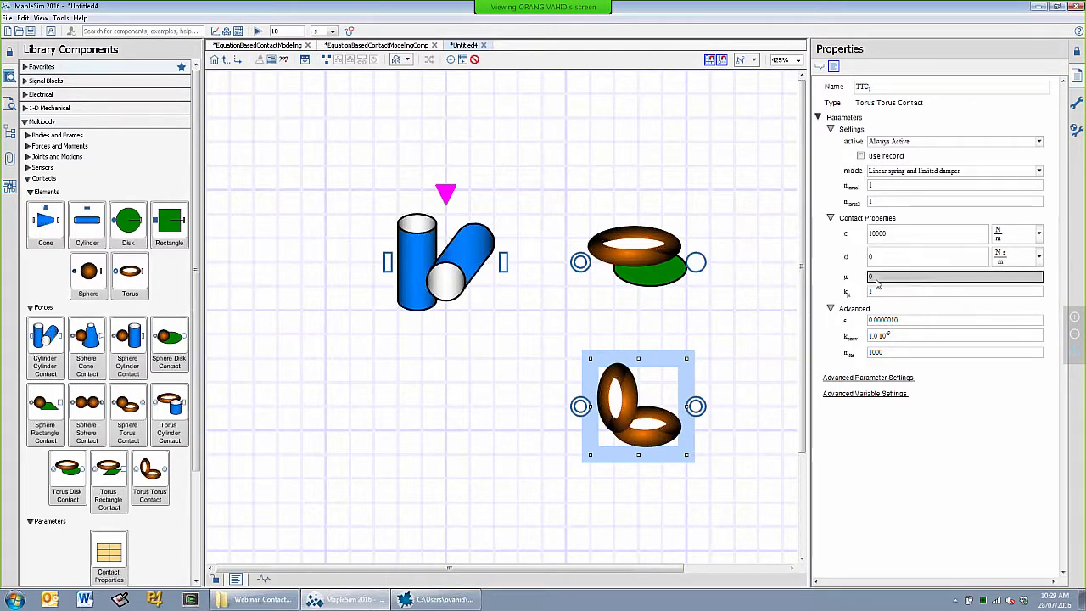
click(638, 250)
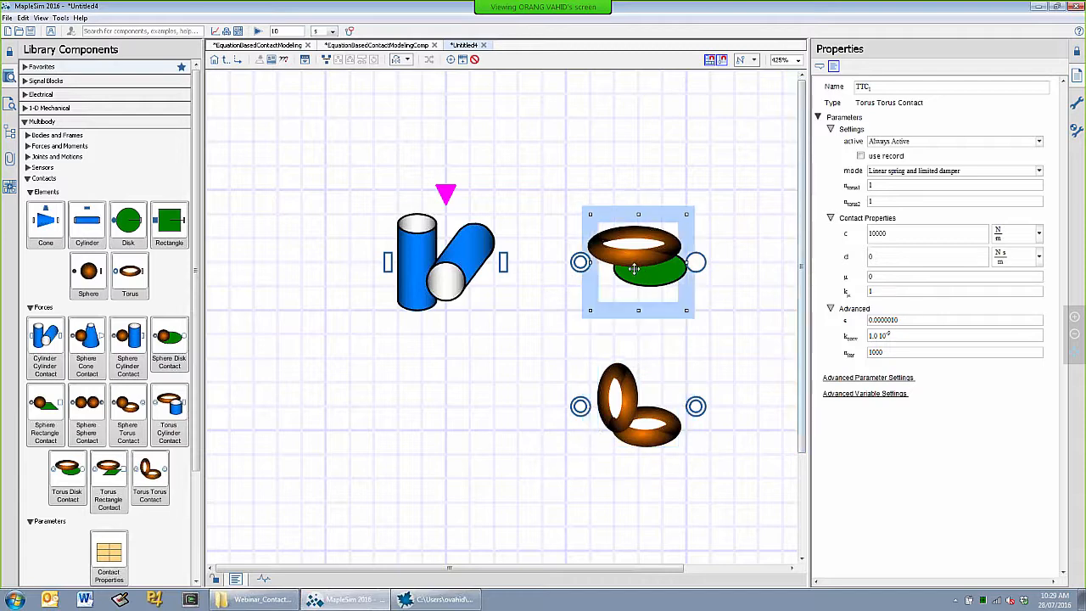
click(441, 253)
click(636, 360)
Enable the record option on the Torus Disk Contact and place two Contact Properties components beside the cylinder contact.
click(638, 271)
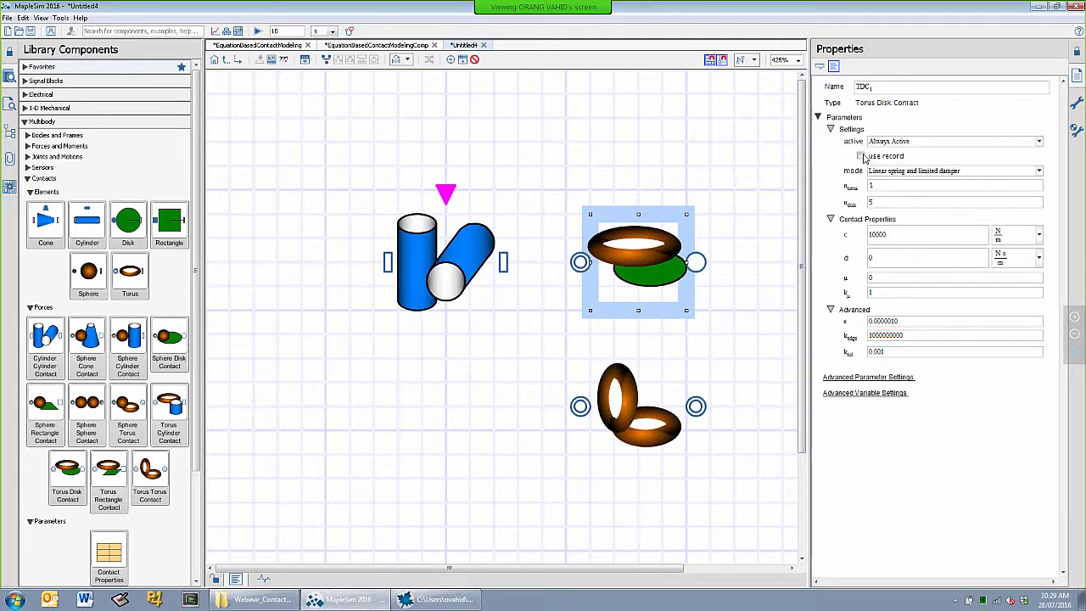
click(861, 157)
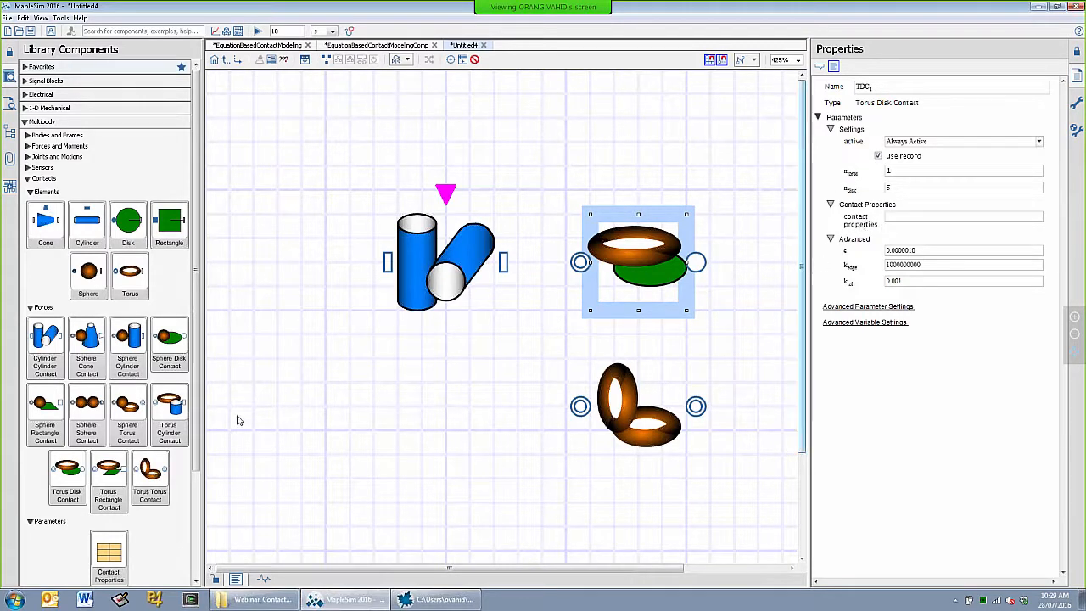
drag(108, 554, 303, 166)
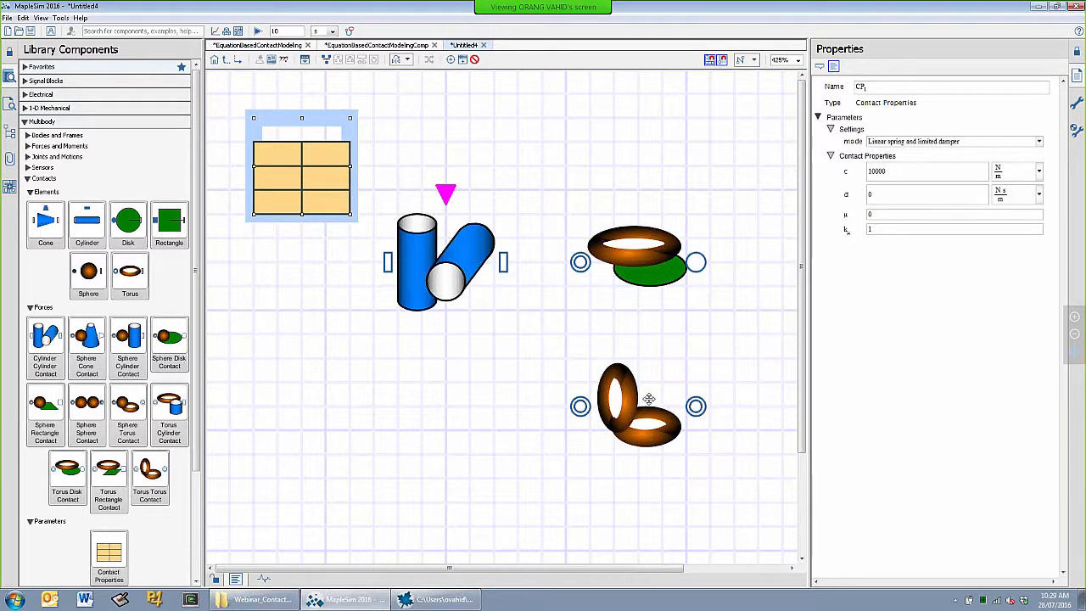
drag(95, 564, 310, 314)
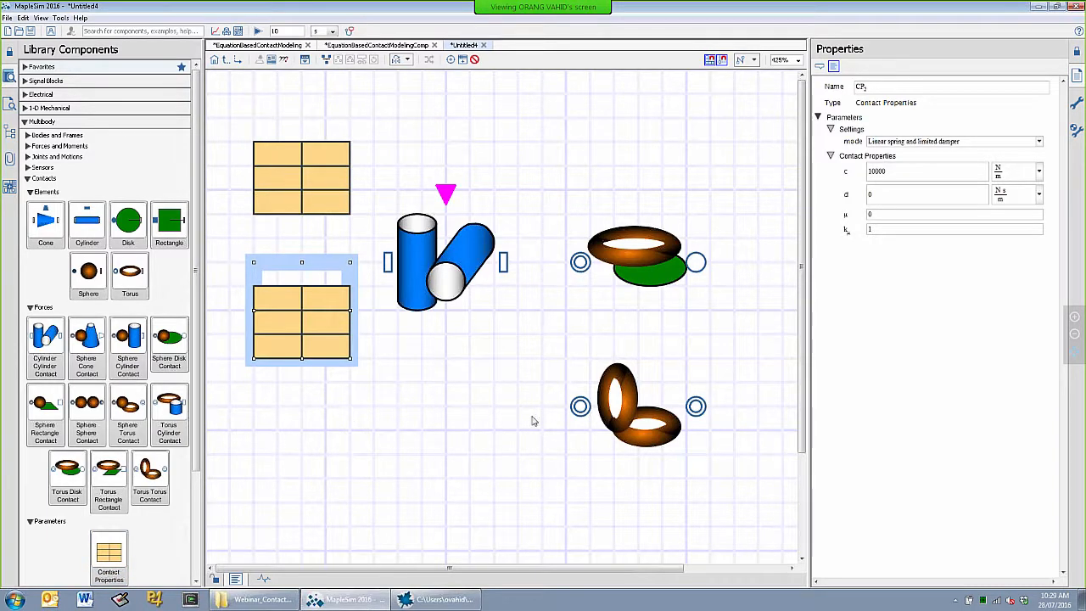
Enable the record option on the Torus Torus Contact and enter CP1 as its contact properties record.
click(628, 401)
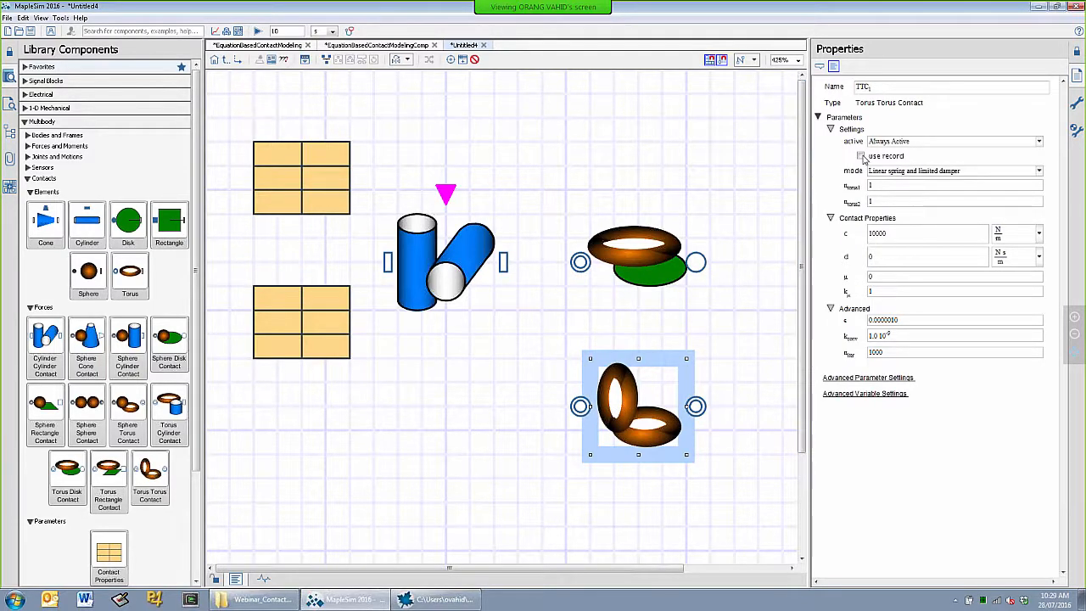
click(866, 158)
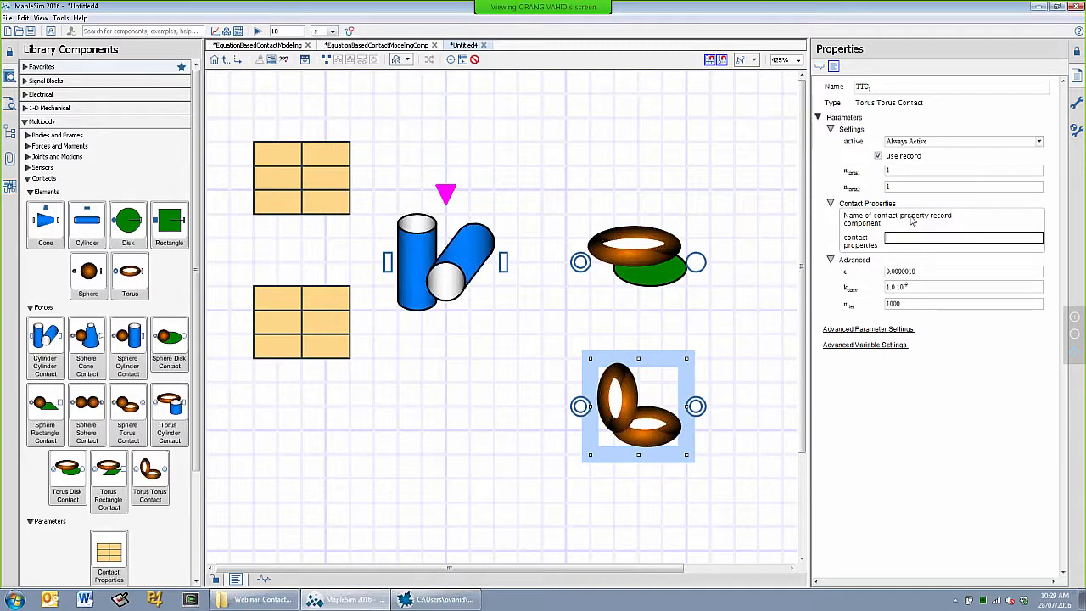
text(CP1)
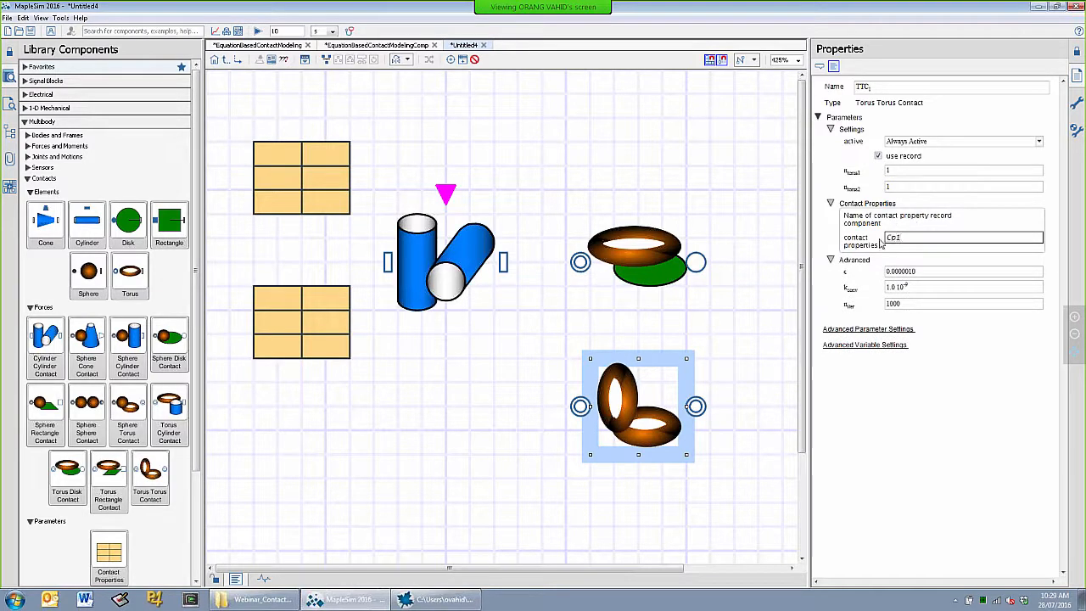
key(BackSpace)
Check the names of both Contact Properties components and assign CP2 as the Torus Disk Contact's contact properties record.
click(328, 195)
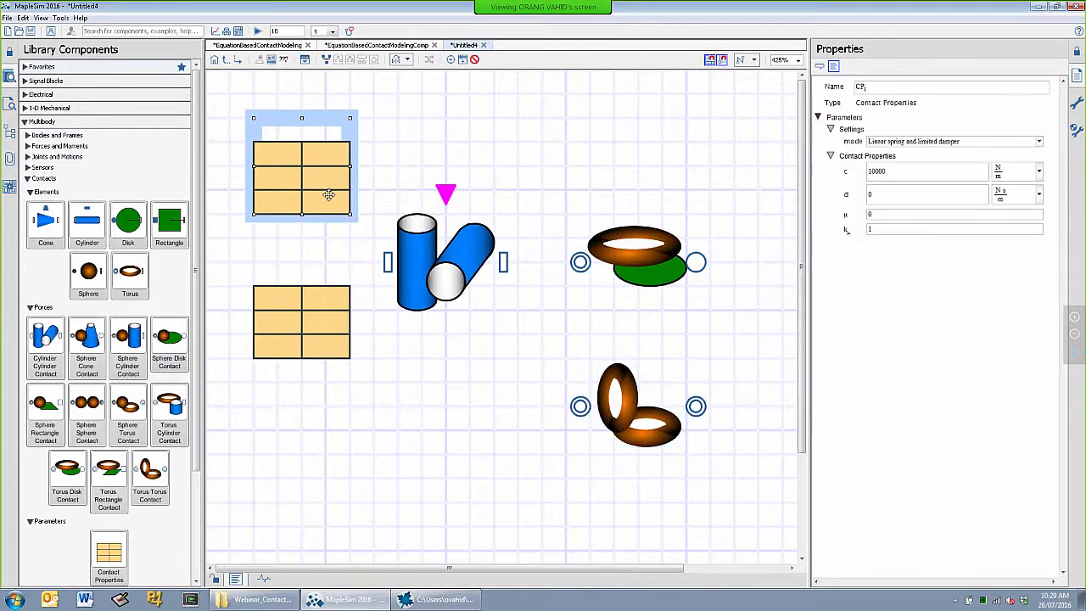
click(299, 340)
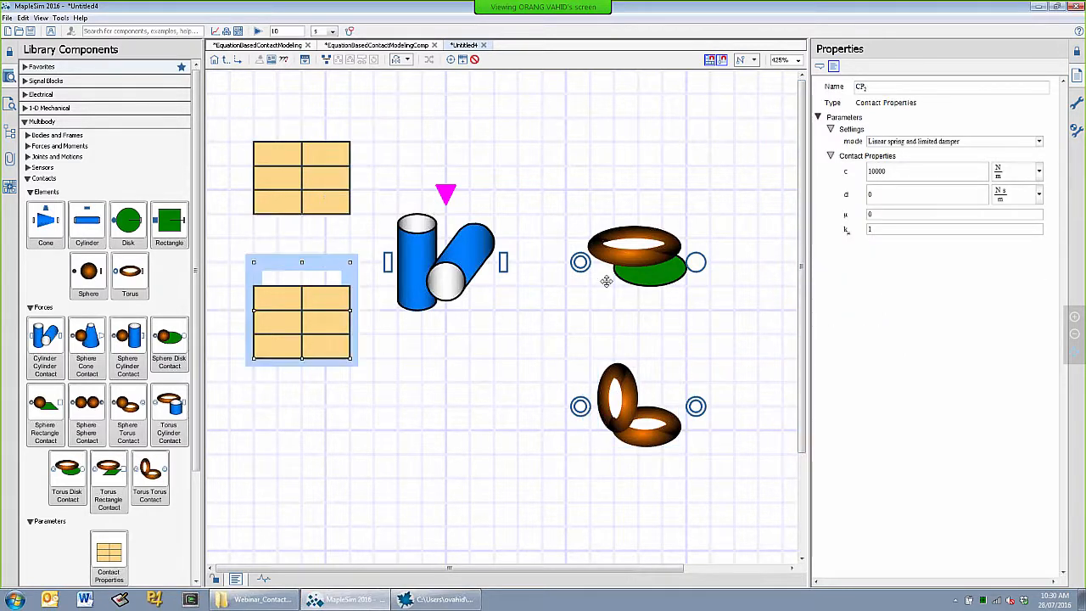
click(606, 281)
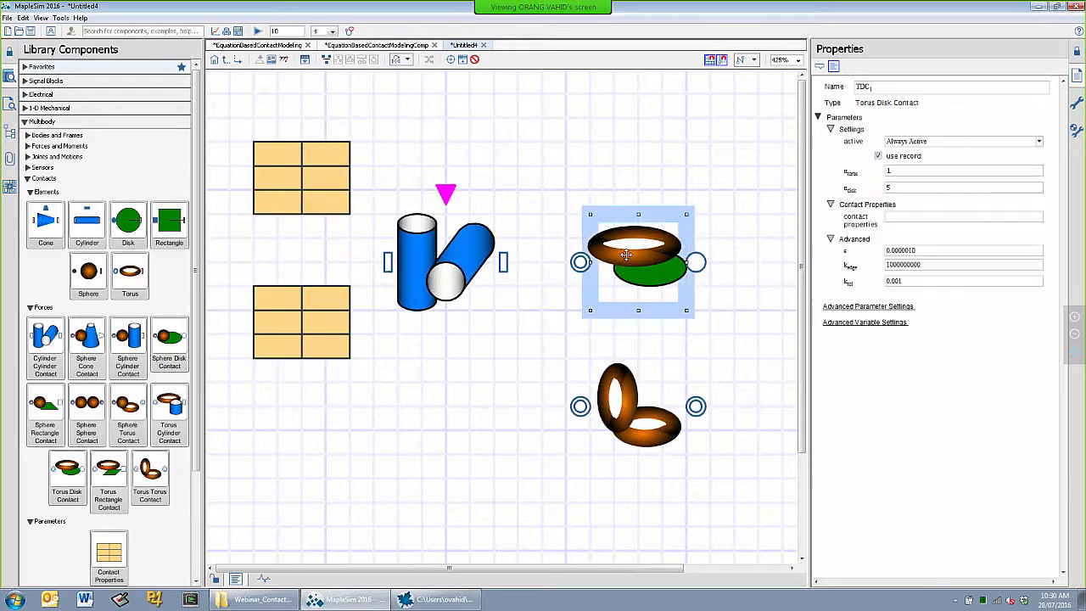
click(897, 219)
text(C)
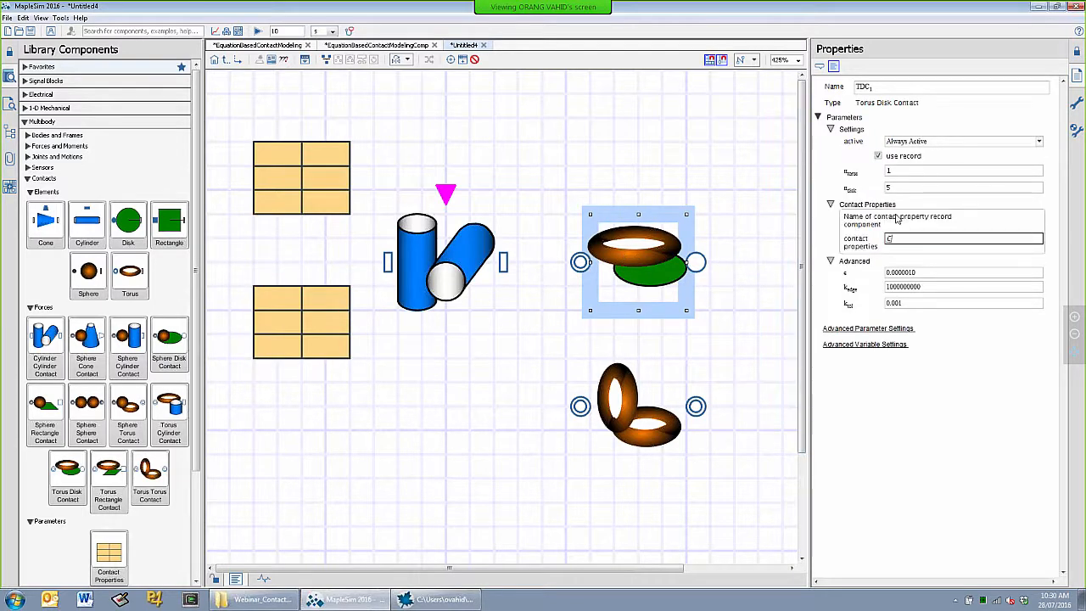
text(P2)
click(481, 396)
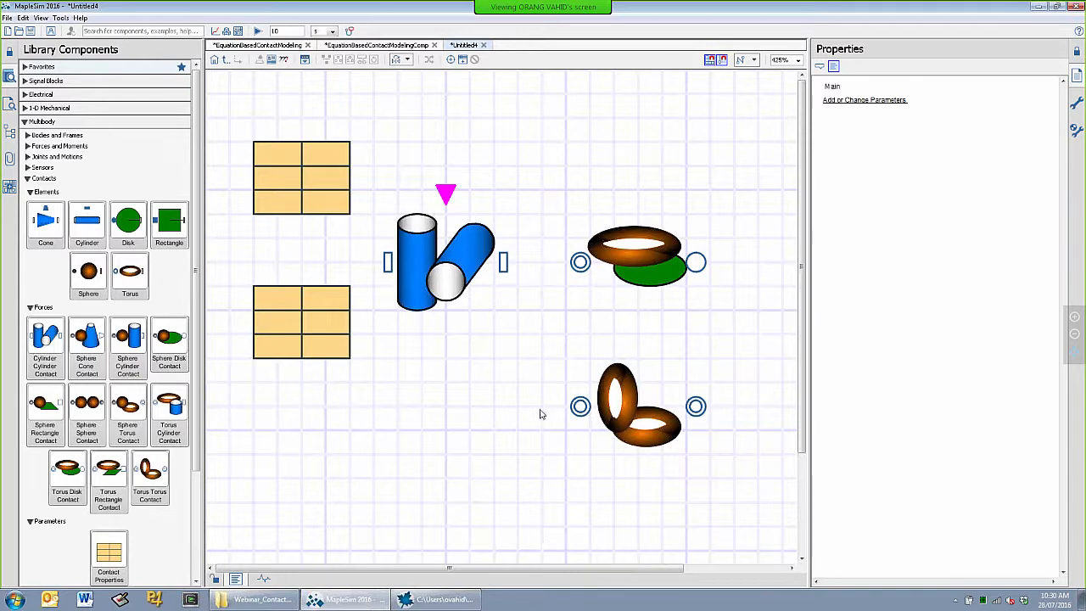
Open the Climbing Robot example from the multibody physical domain examples and run its simulation.
click(81, 19)
mouse_move(94, 77)
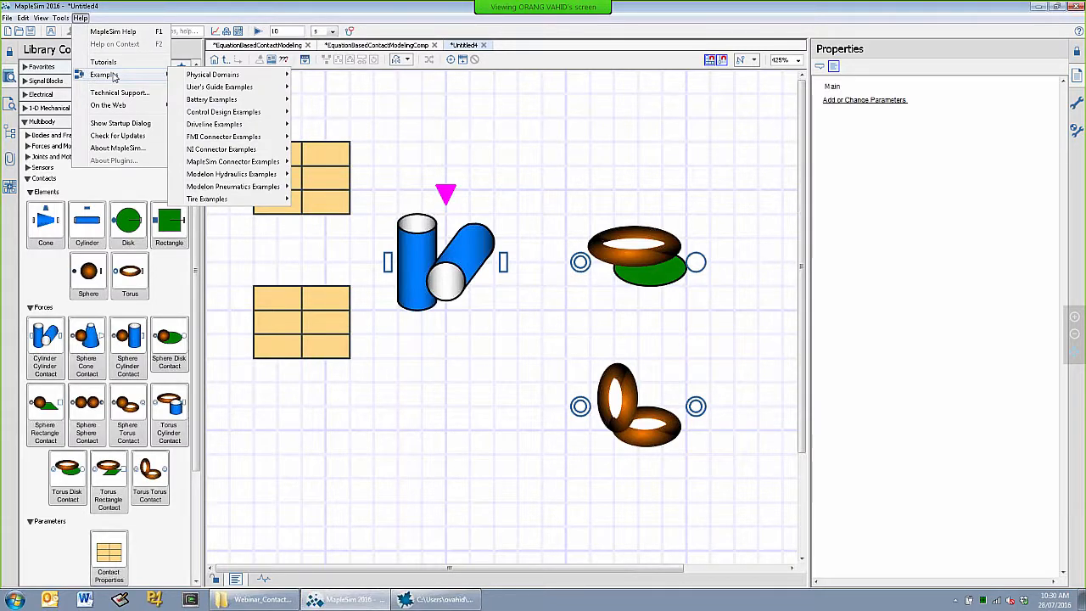
mouse_move(183, 76)
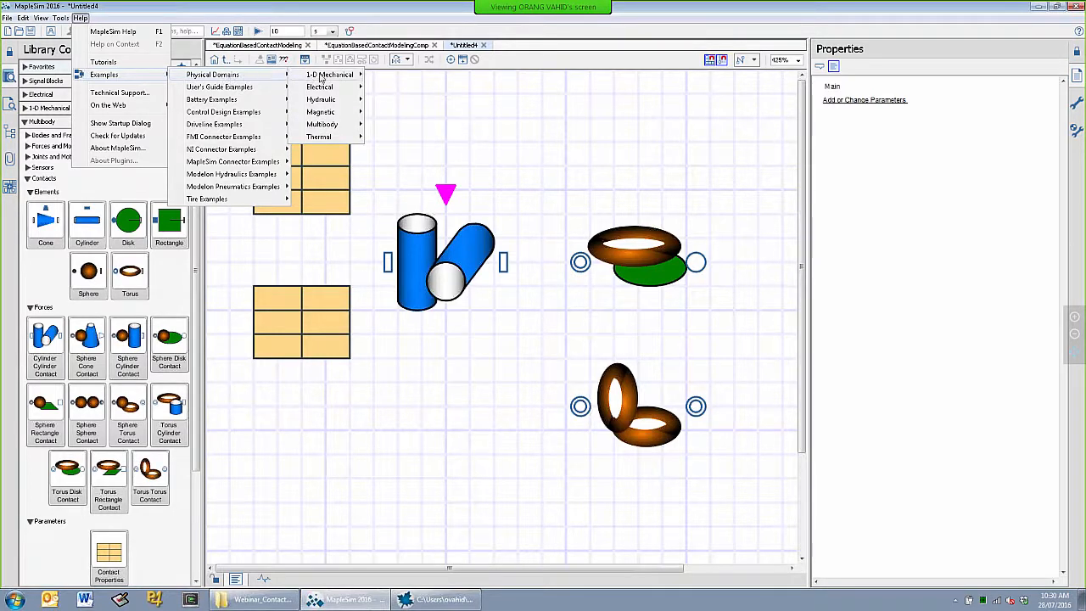
mouse_move(338, 124)
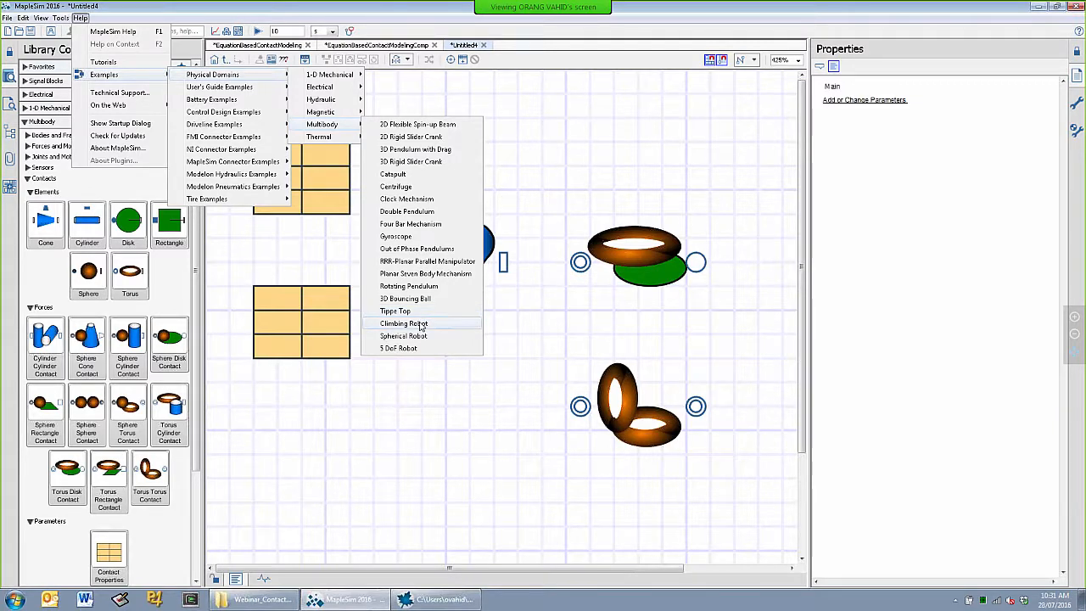
click(420, 325)
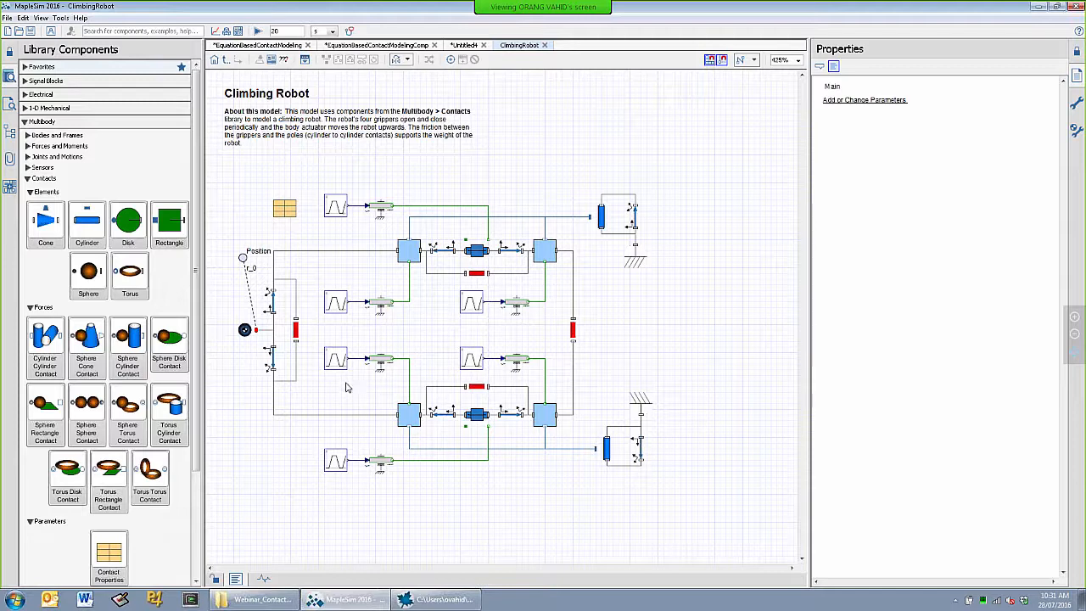
click(258, 31)
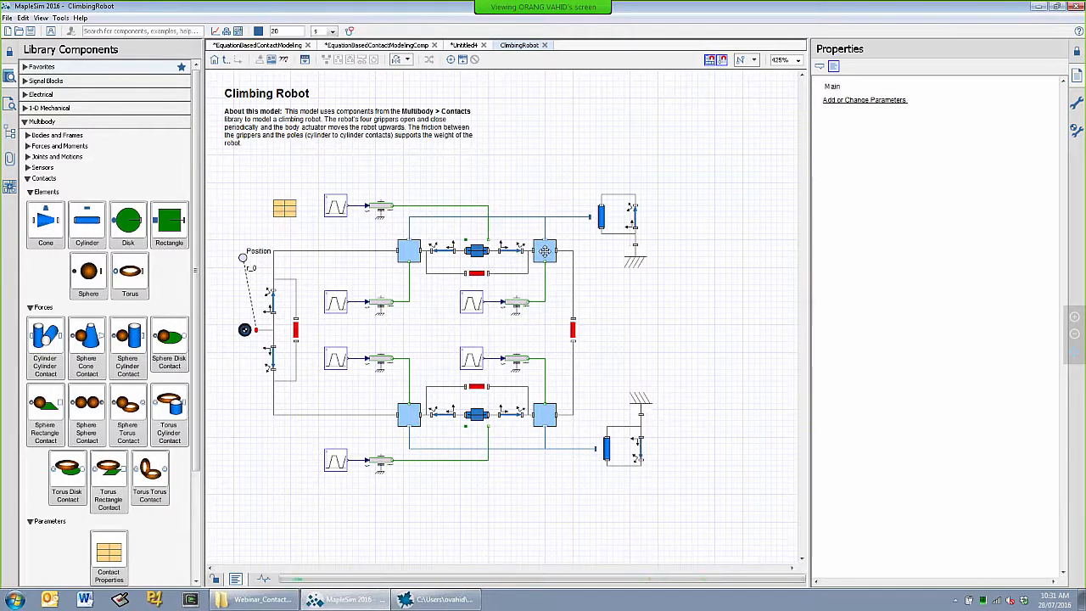
Inspect the Cylinder Cylinder Contact and the gripper cylinders inside the robot's Arm_2 subsystem, then return to the main model.
double_click(545, 251)
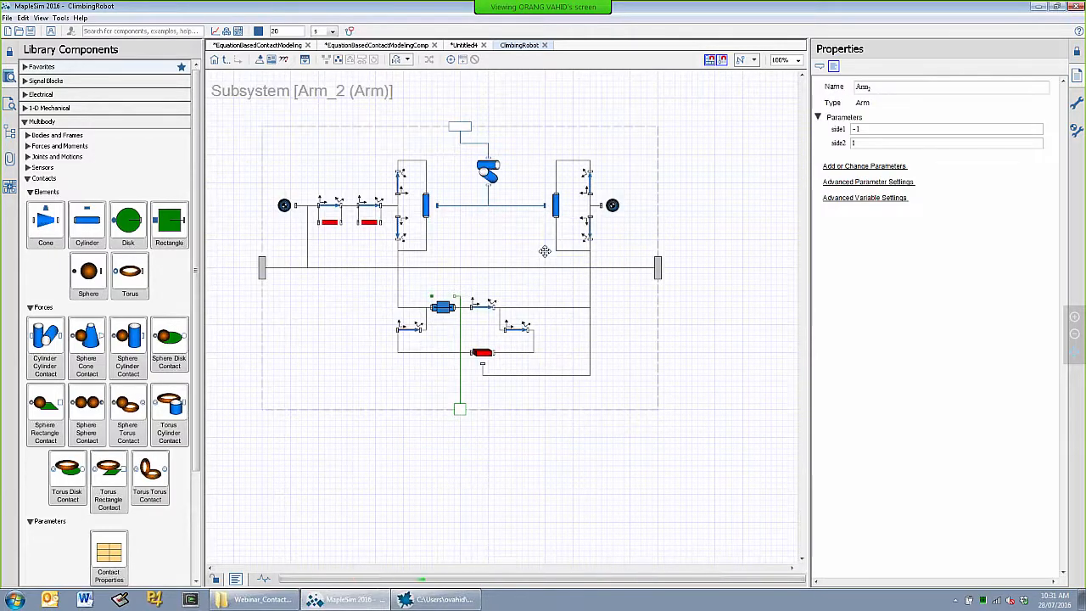
click(489, 169)
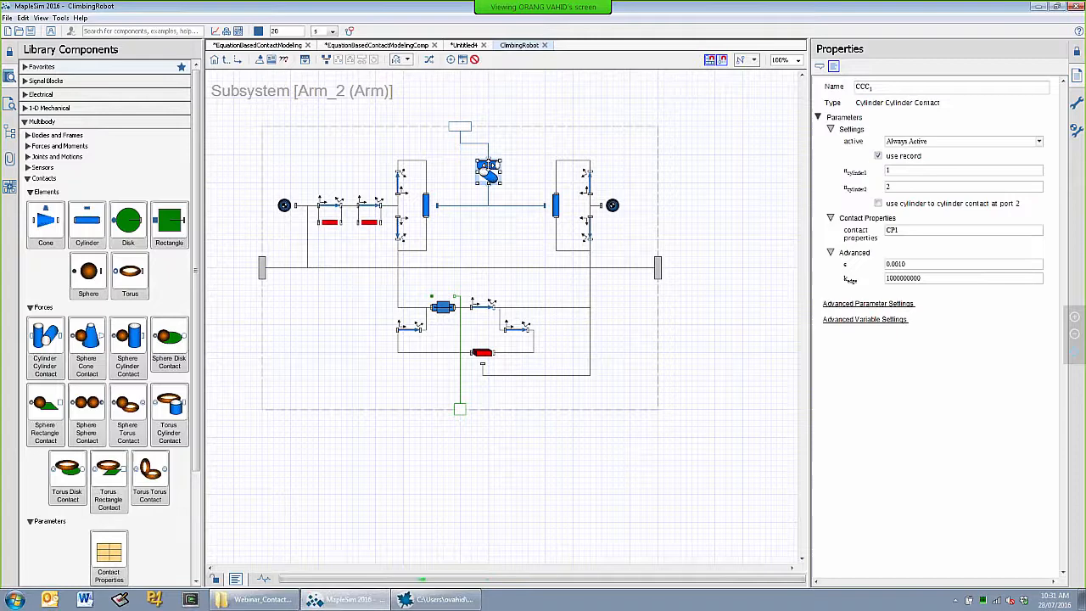
click(556, 206)
click(425, 205)
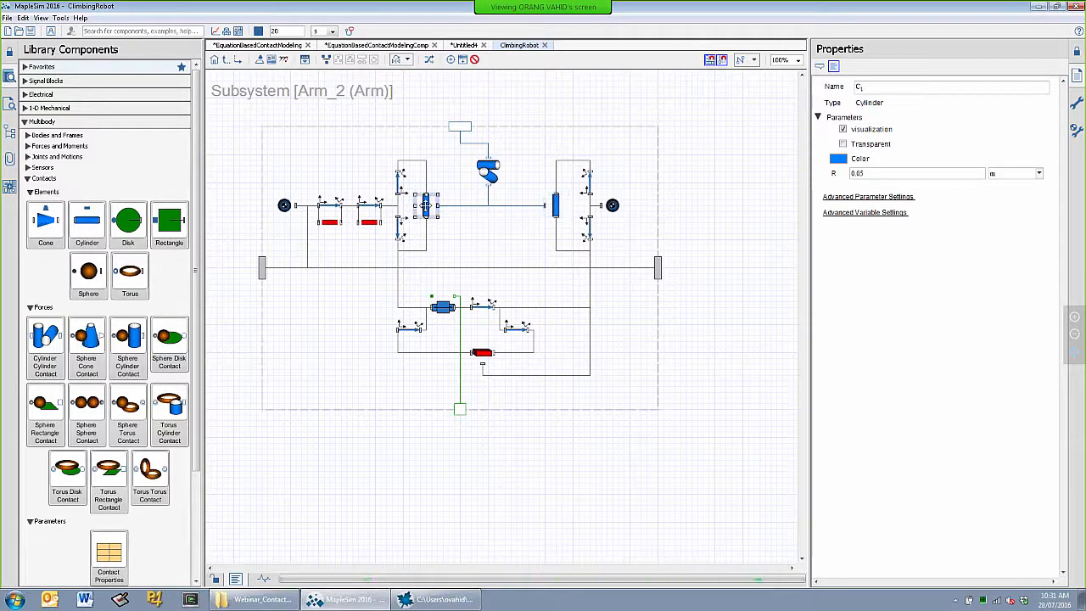
click(226, 62)
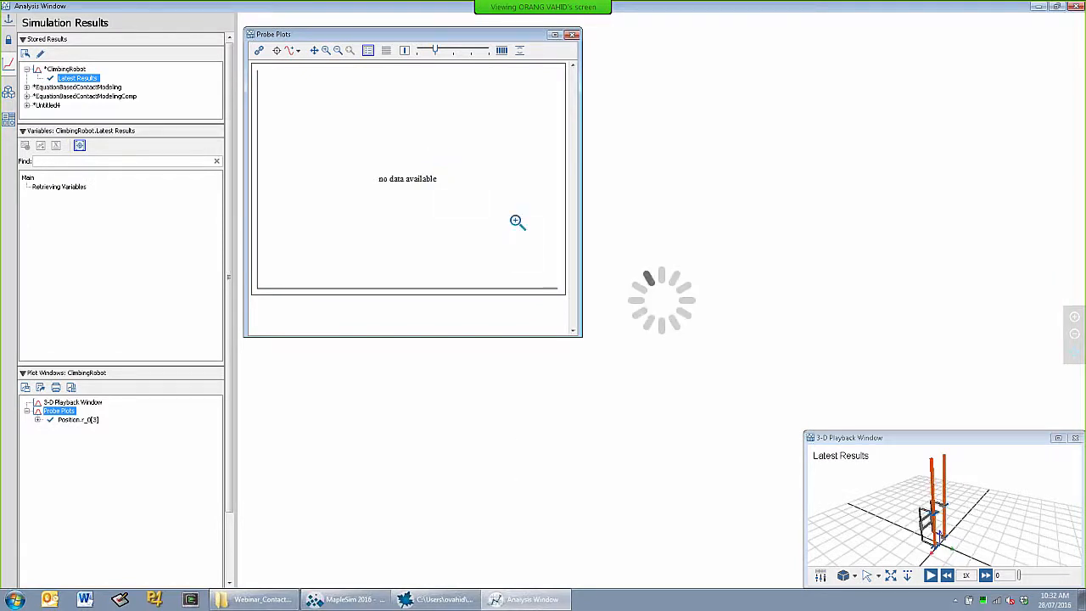
Close the probe plots, enlarge the 3-D playback, play the climbing robot's animation and close the playback.
drag(925, 446, 679, 165)
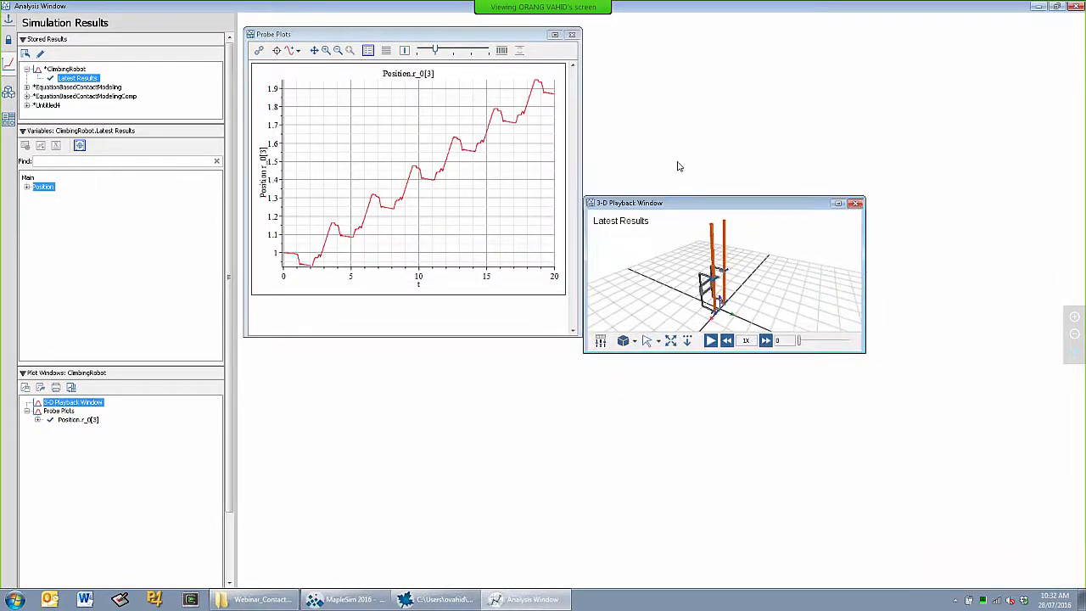
click(573, 35)
click(813, 156)
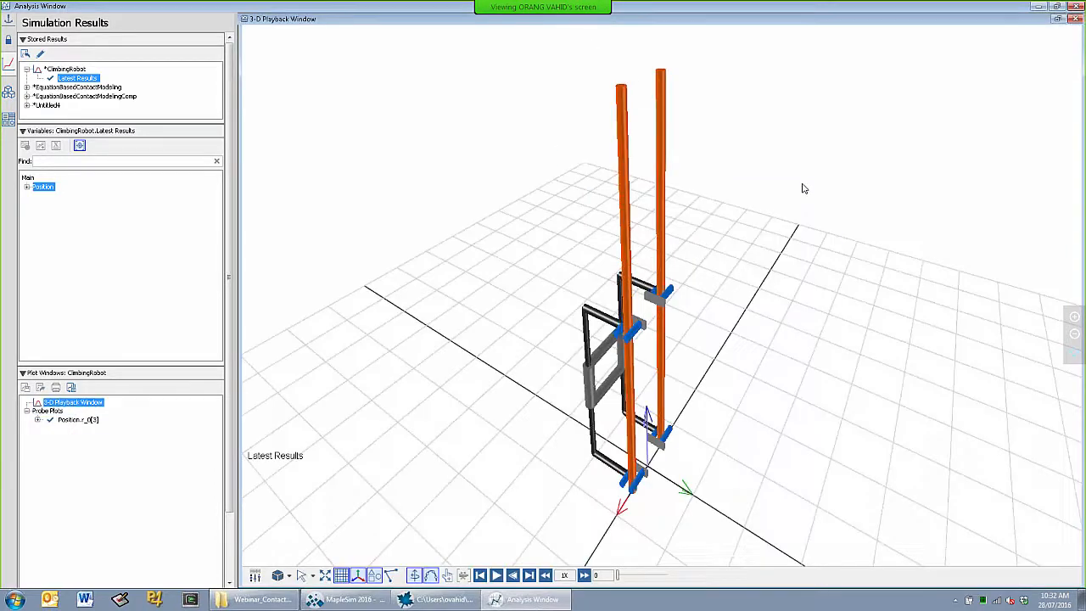
click(499, 576)
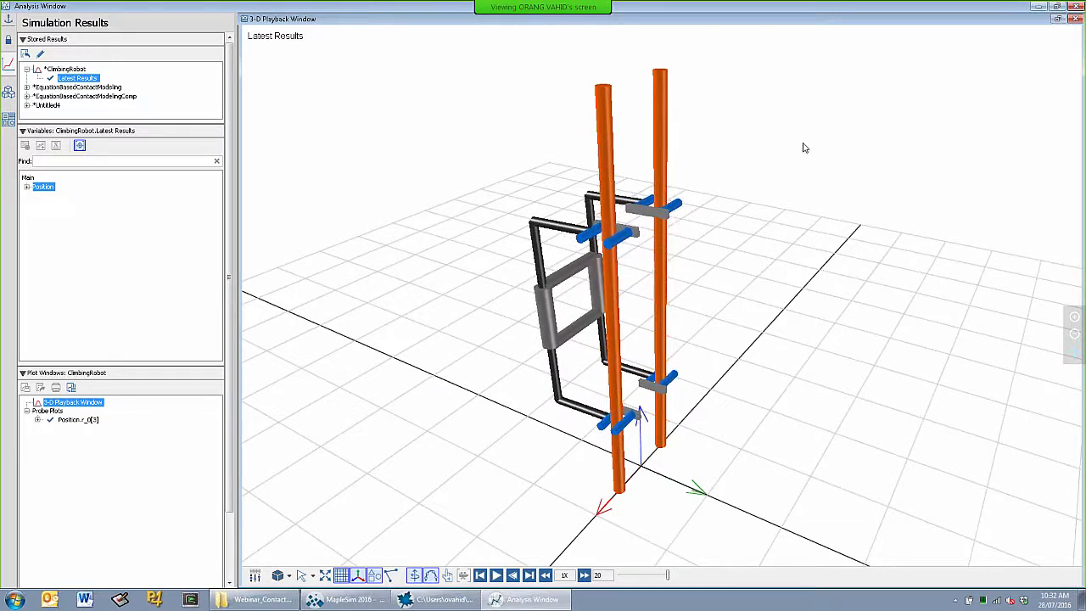
click(1075, 20)
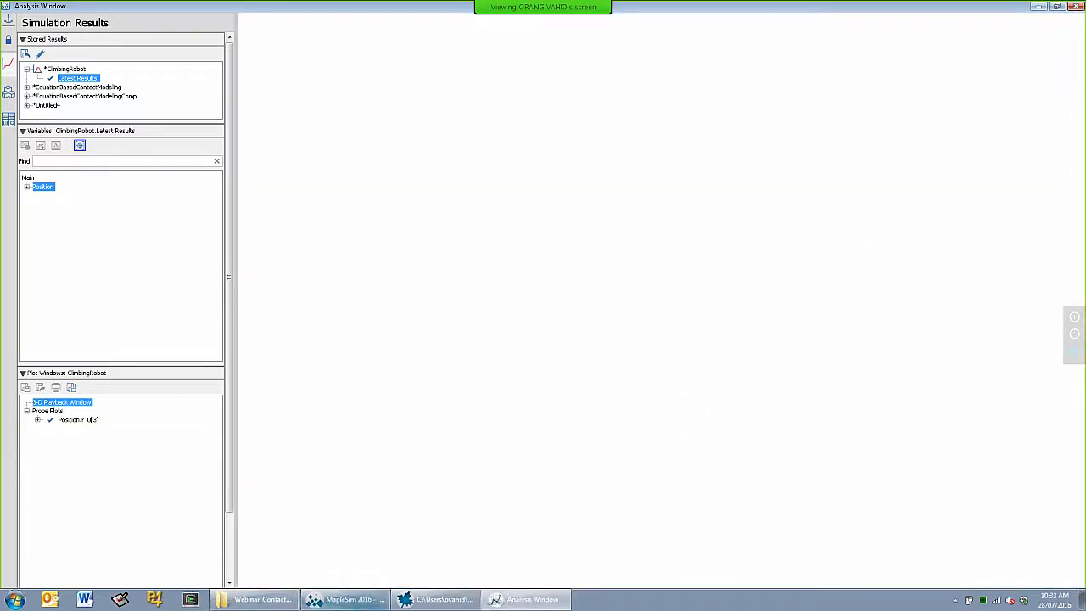
Open BouncingStuff_001.msim from the Webinar_Contact_Modeling folder in MapleSim and run its simulation.
click(339, 600)
click(254, 600)
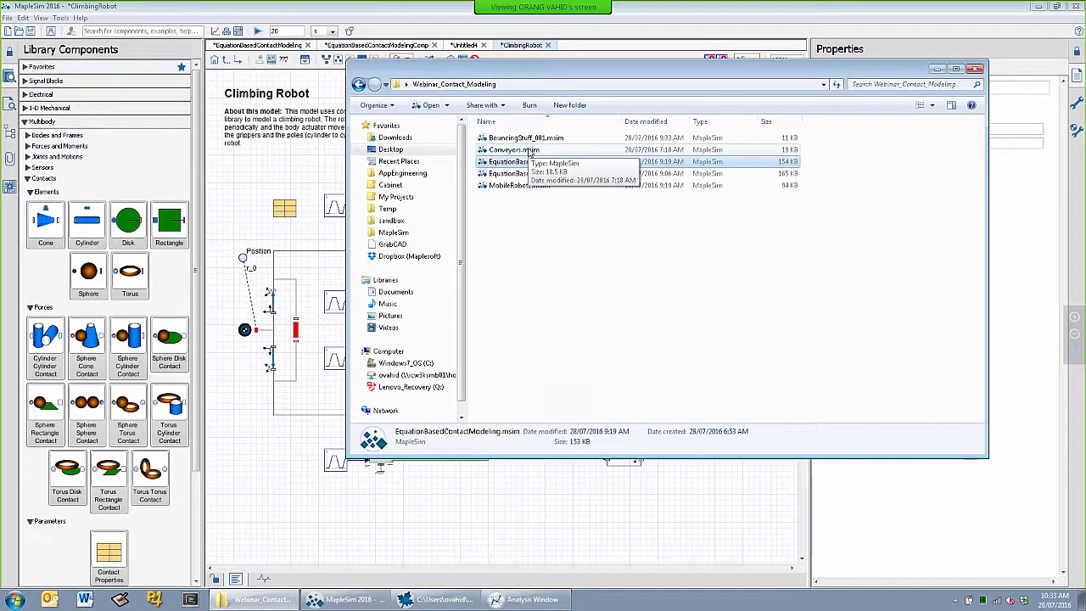
drag(526, 138, 278, 183)
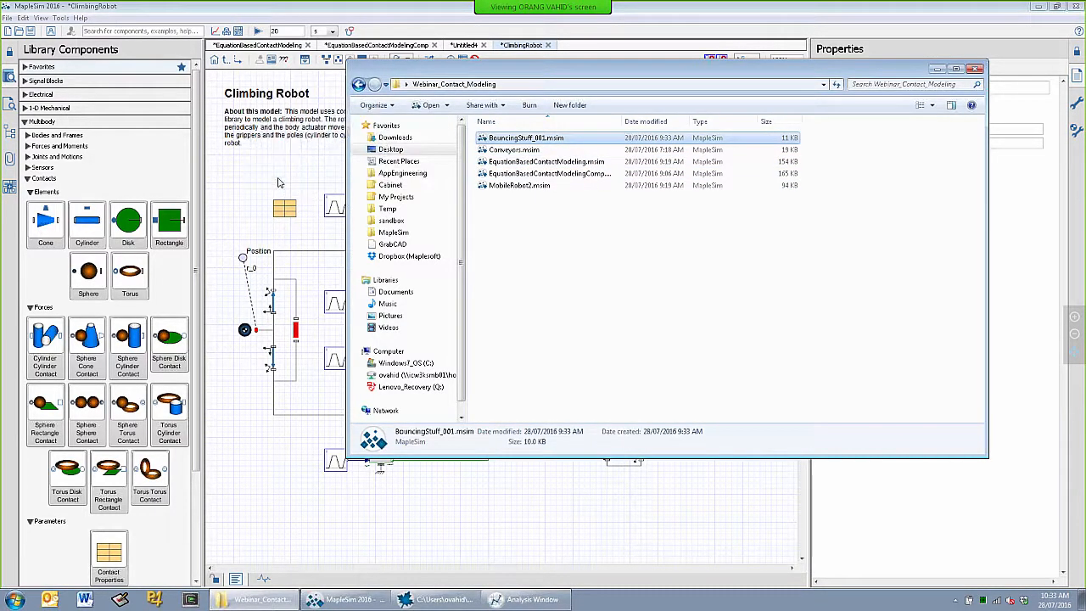
click(259, 31)
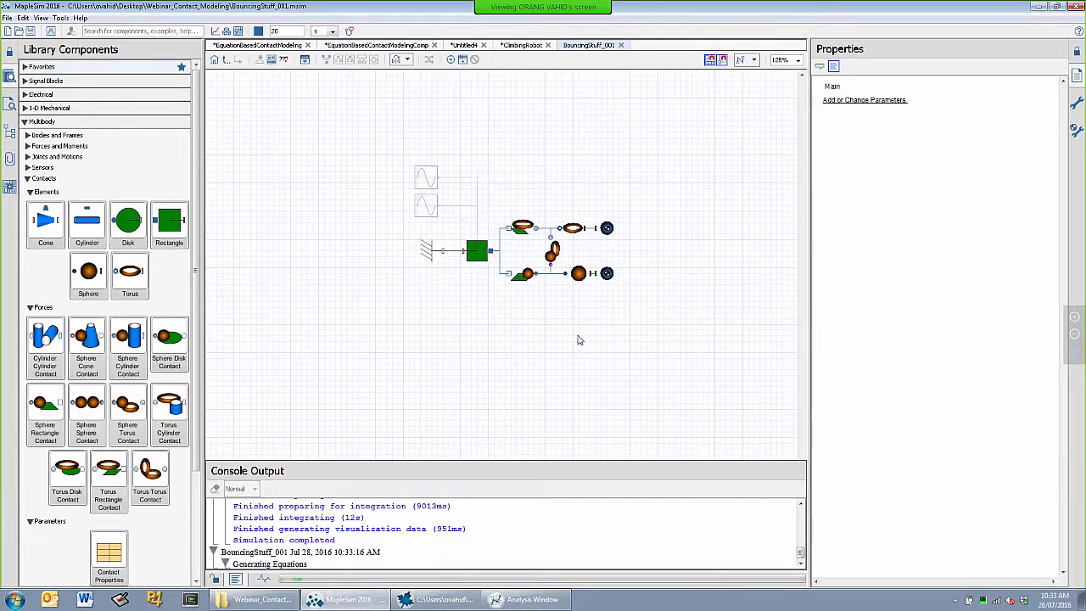
scroll(578, 337, up, 3)
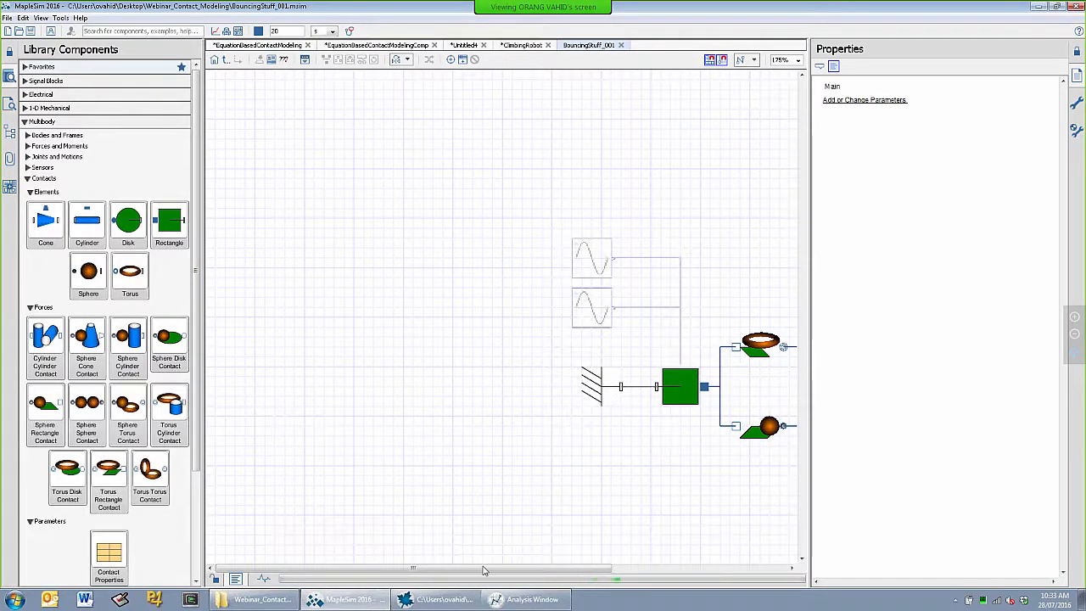
Examine the Sphere Torus Contact between sphere and torus and the torus connection in the BouncingStuff_001 model.
drag(482, 567, 685, 567)
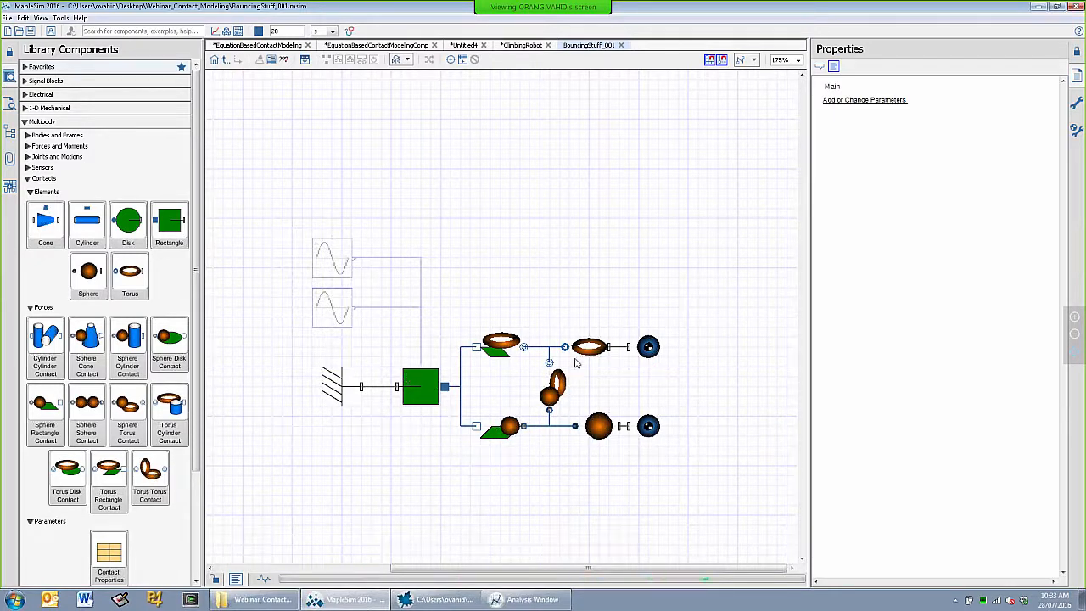
click(557, 395)
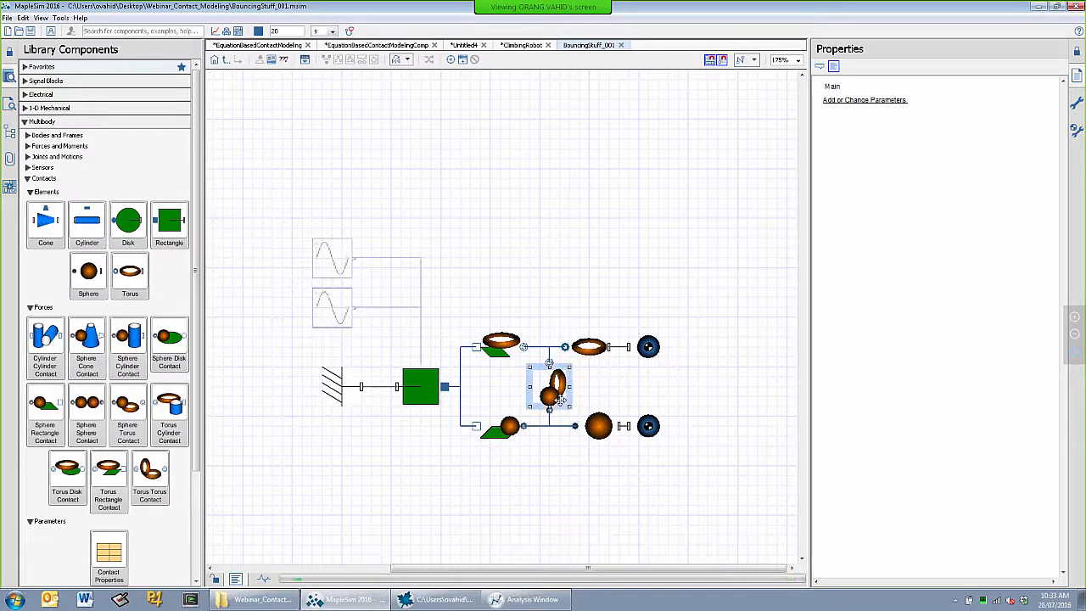
click(553, 350)
click(552, 352)
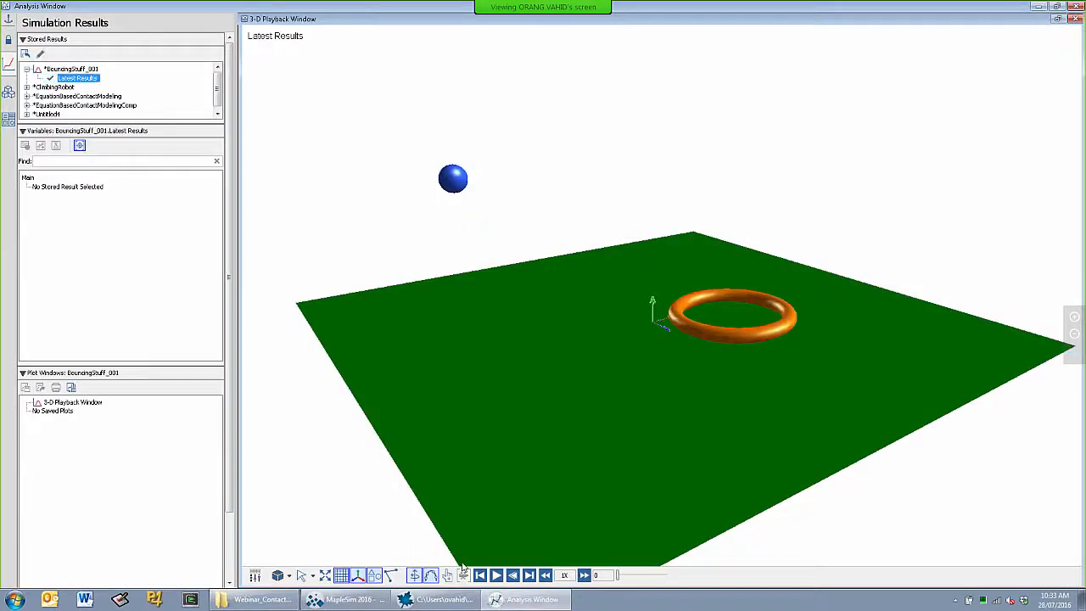
Play the bouncing sphere and torus animation, rewind it to the start and return to the model.
click(496, 575)
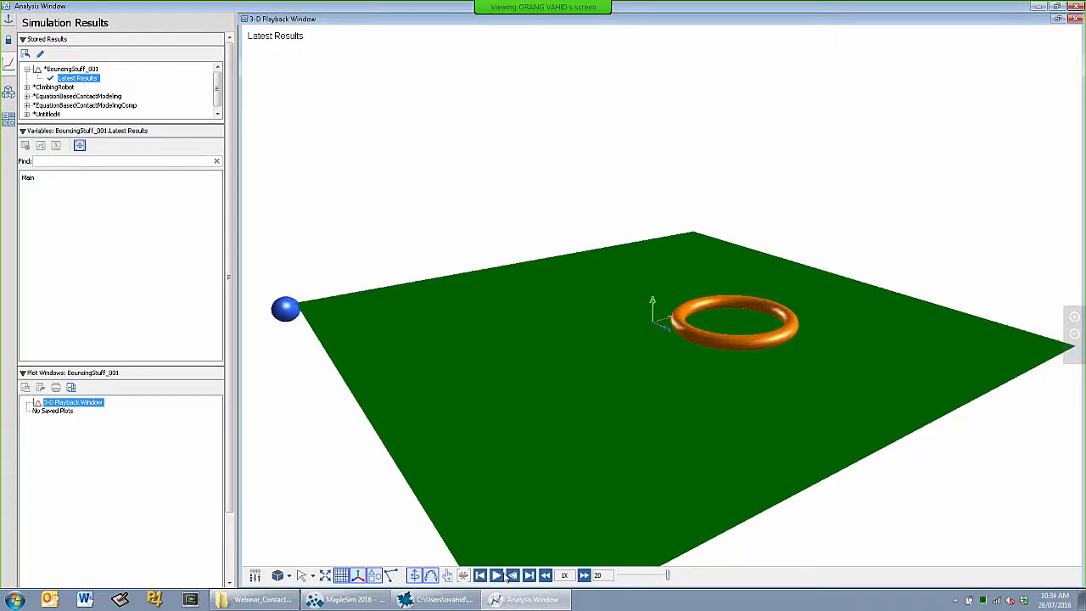
click(480, 575)
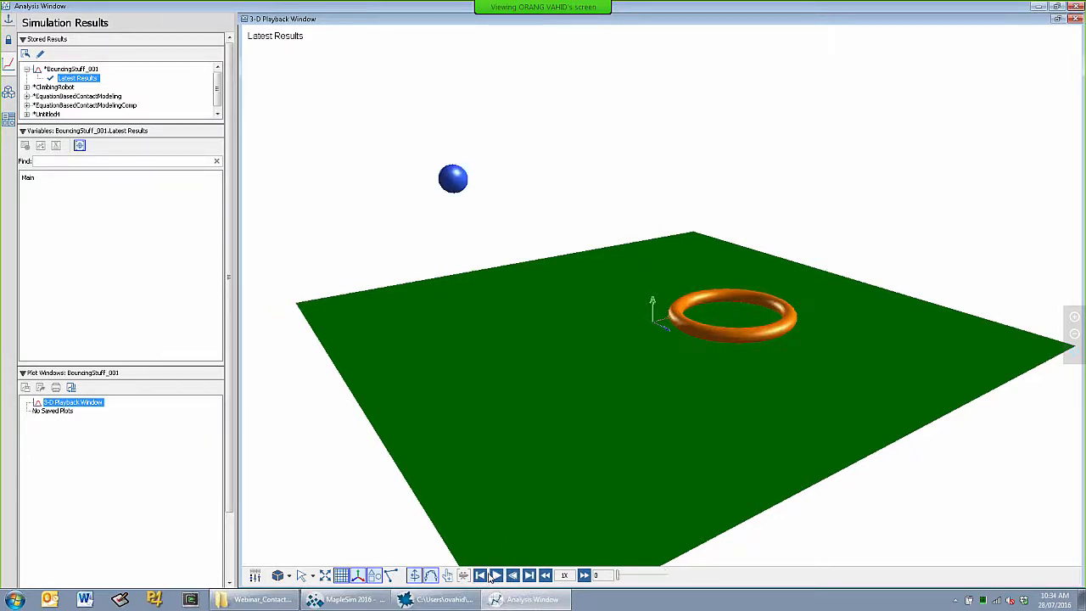
click(374, 605)
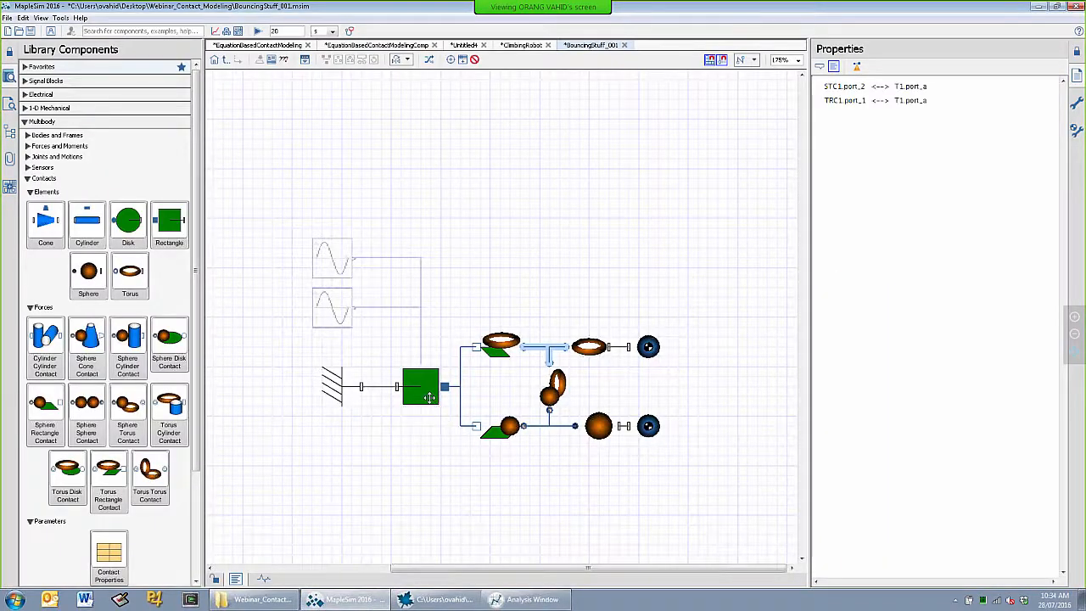
Turn on the green rectangle's surface velocity input and enable the two disabled sine sources that feed it.
click(430, 397)
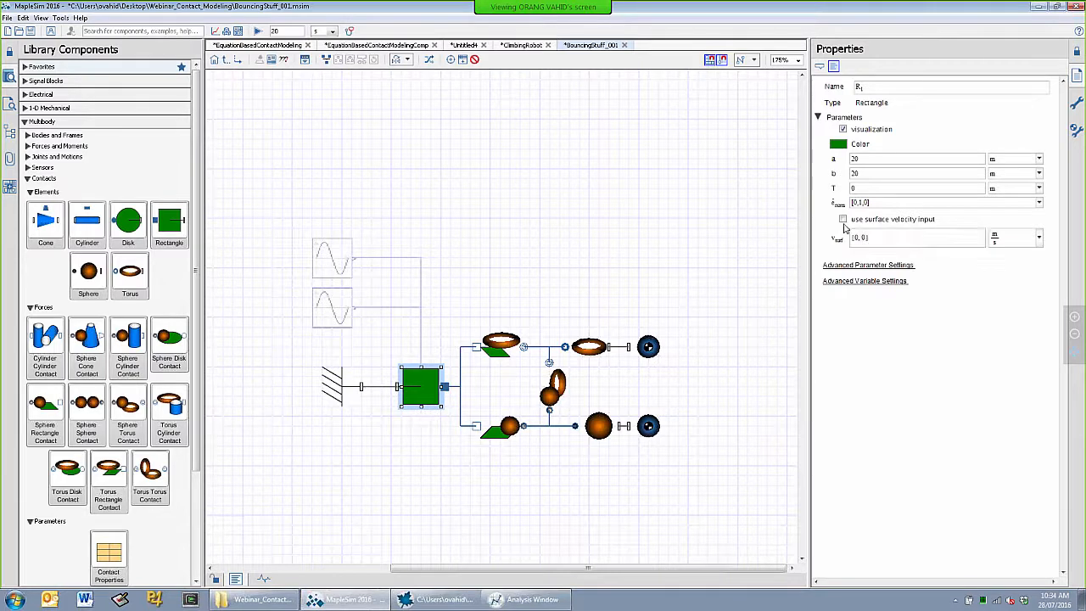
click(867, 283)
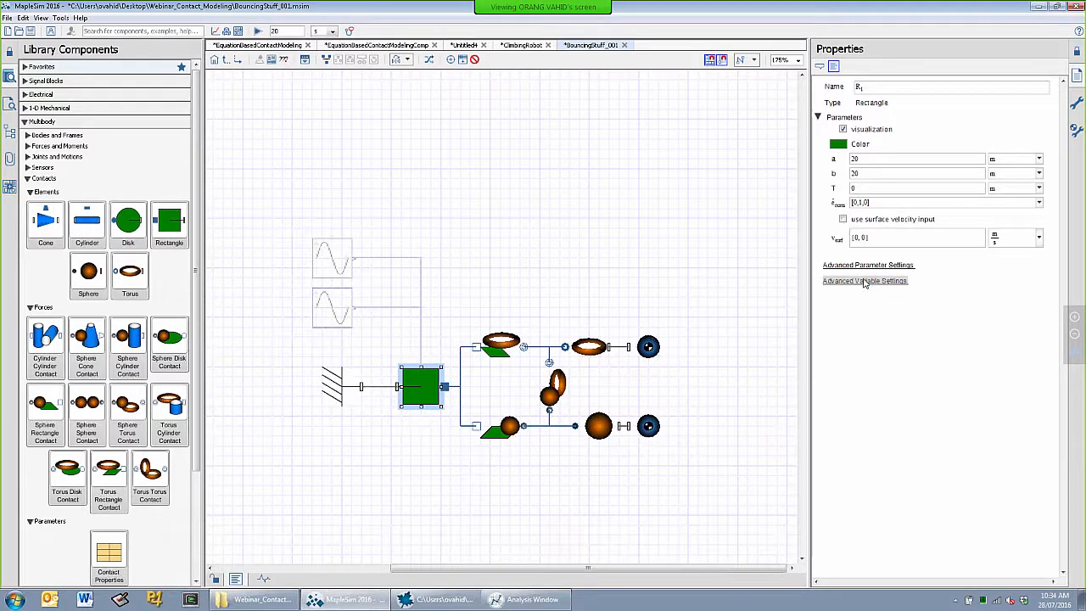
click(844, 219)
click(448, 344)
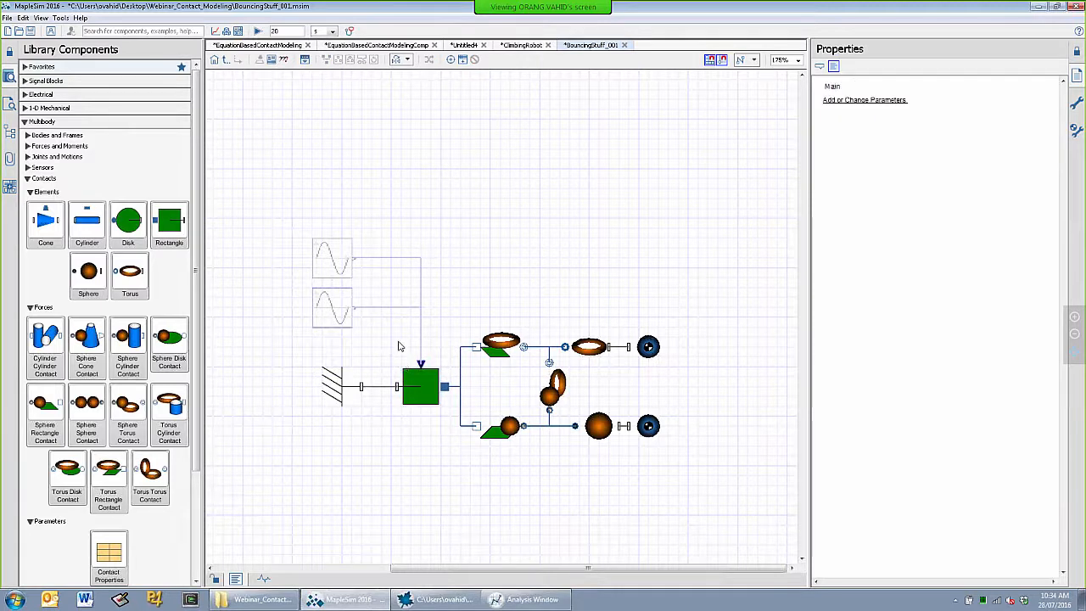
drag(378, 337, 317, 241)
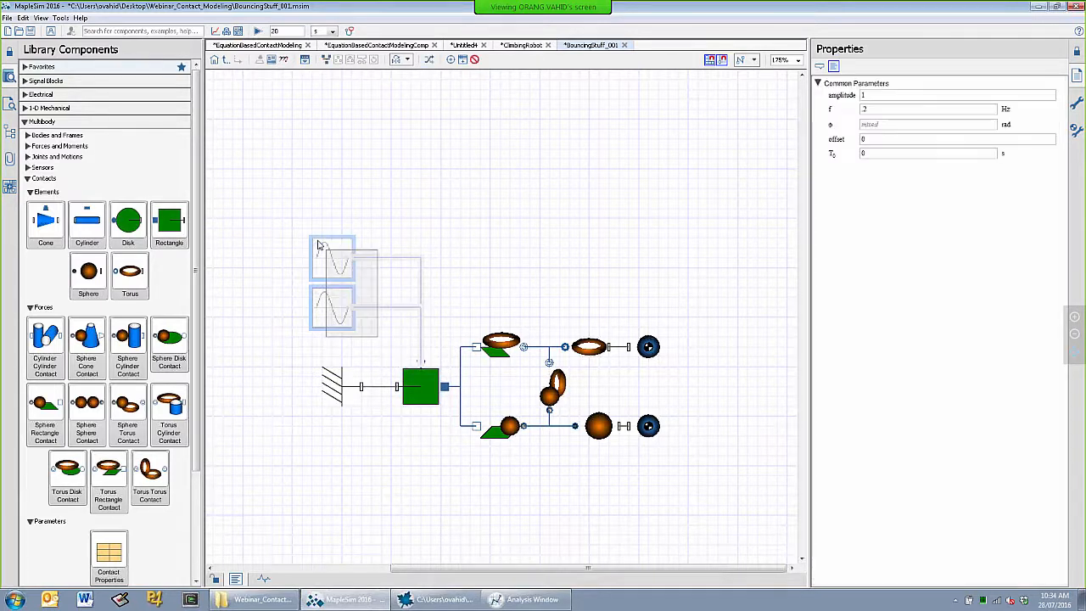
click(475, 61)
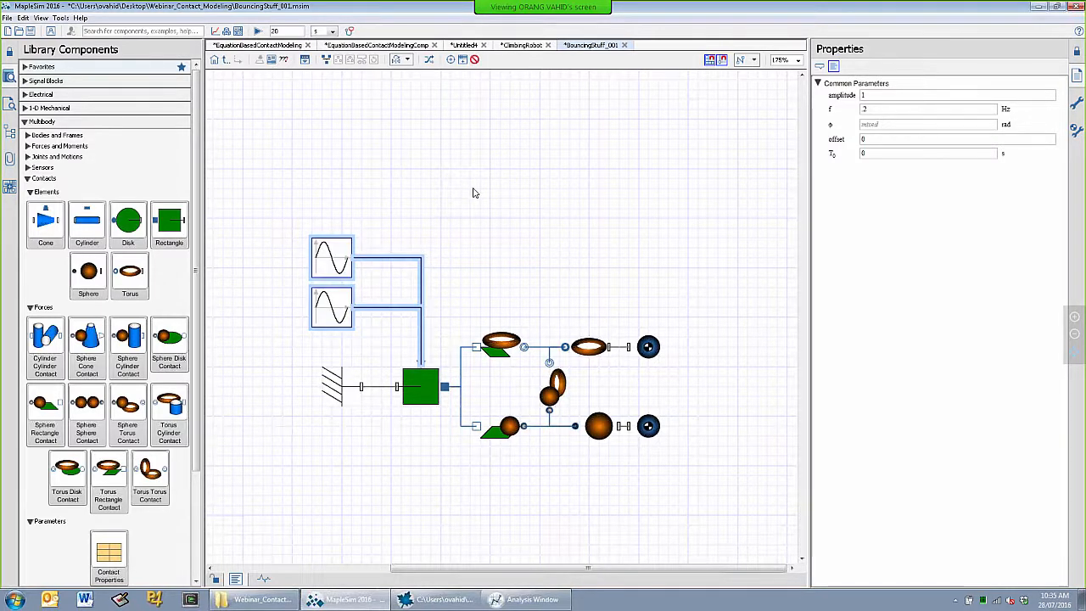
Inspect the parameters of both sine sources, including the second source's phase.
click(331, 283)
click(323, 255)
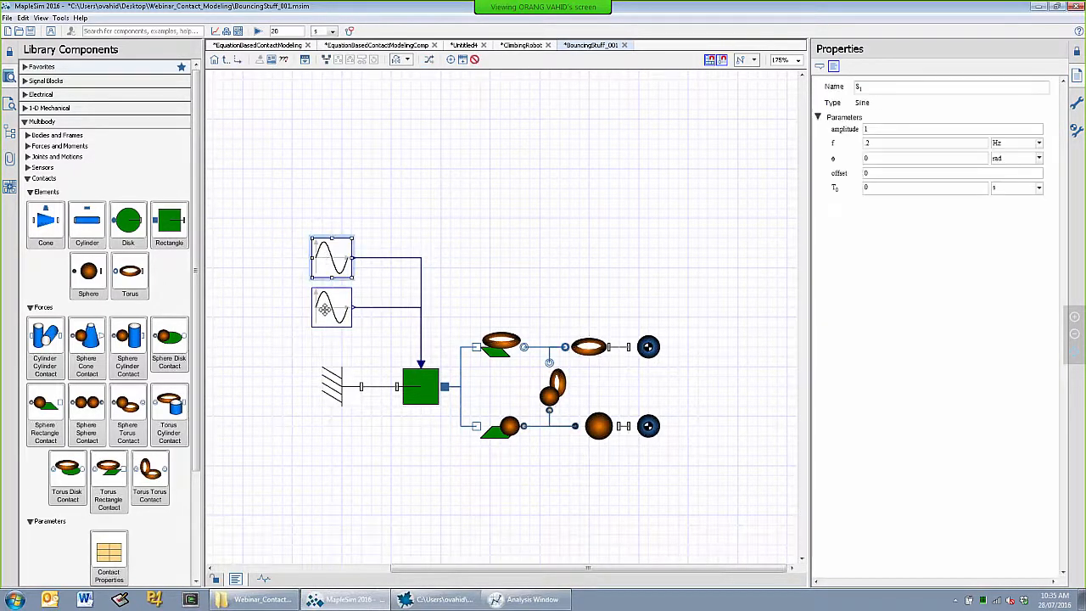
click(325, 310)
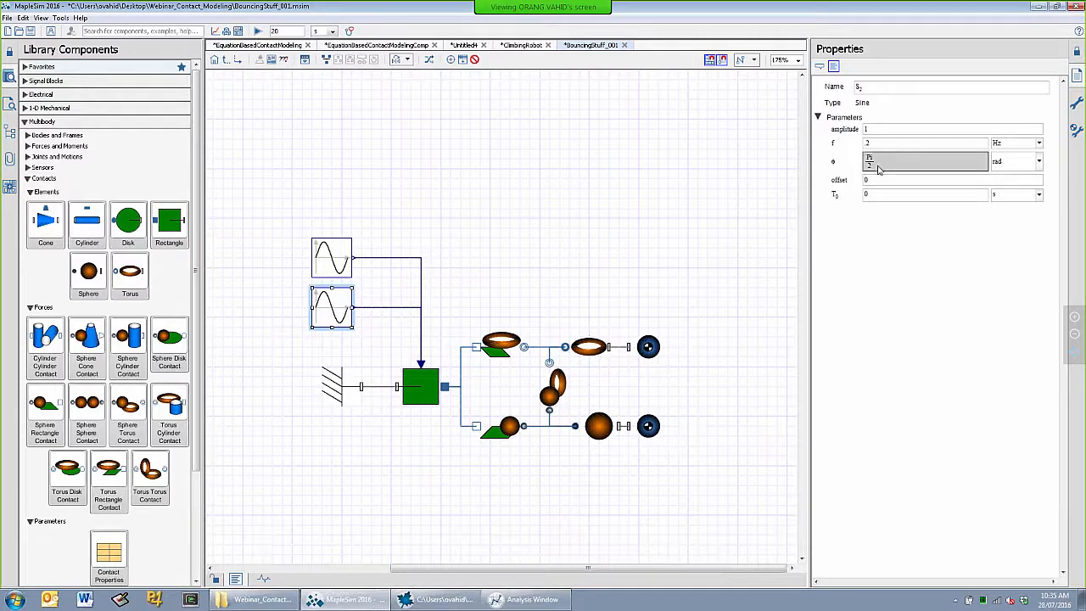
Rerun the BouncingStuff_001 simulation, play the resulting animation and return to the model.
click(258, 32)
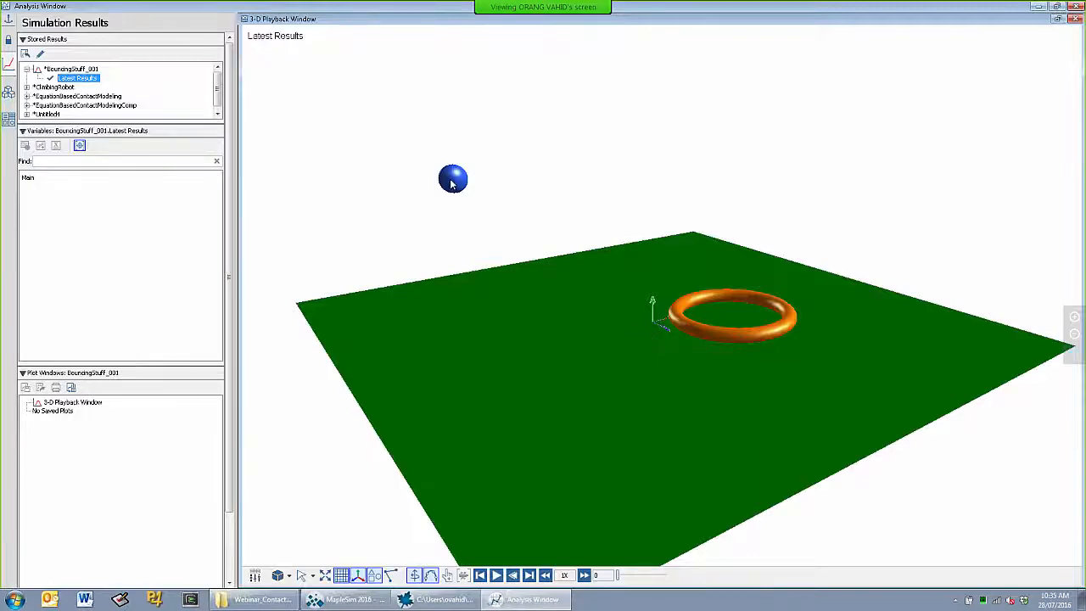
click(498, 576)
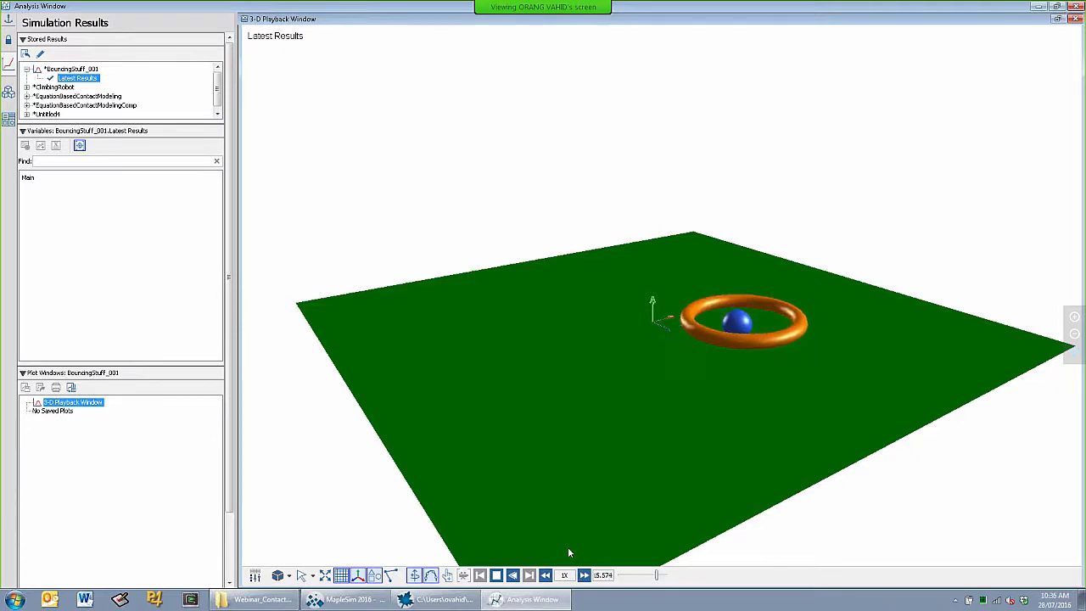
click(352, 599)
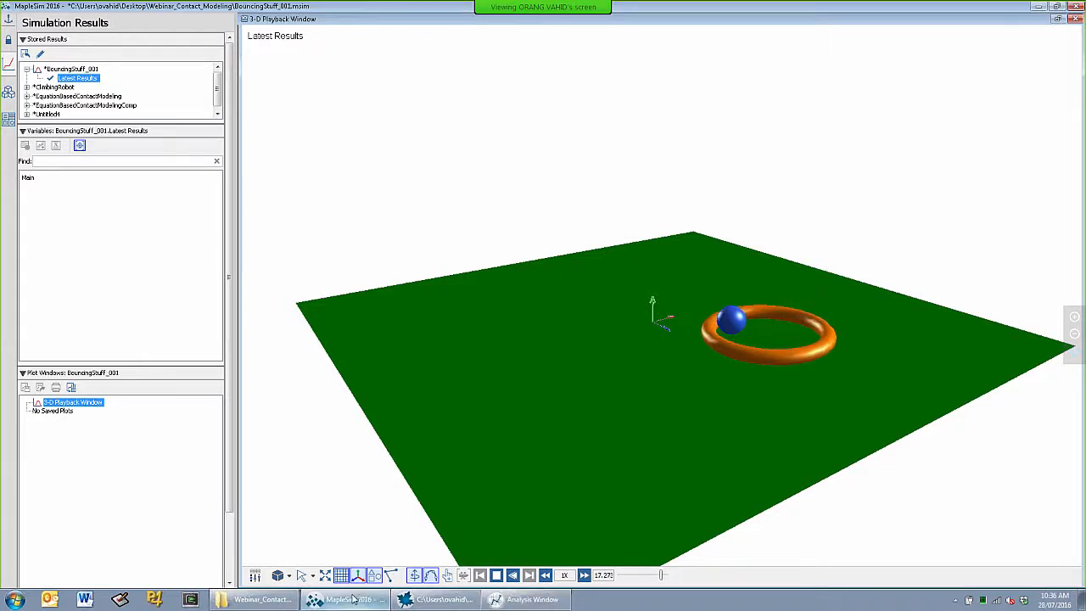
Open Conveyors.msim from the Webinar_Contact_Modeling folder in MapleSim and run its simulation.
click(271, 603)
drag(501, 149, 299, 149)
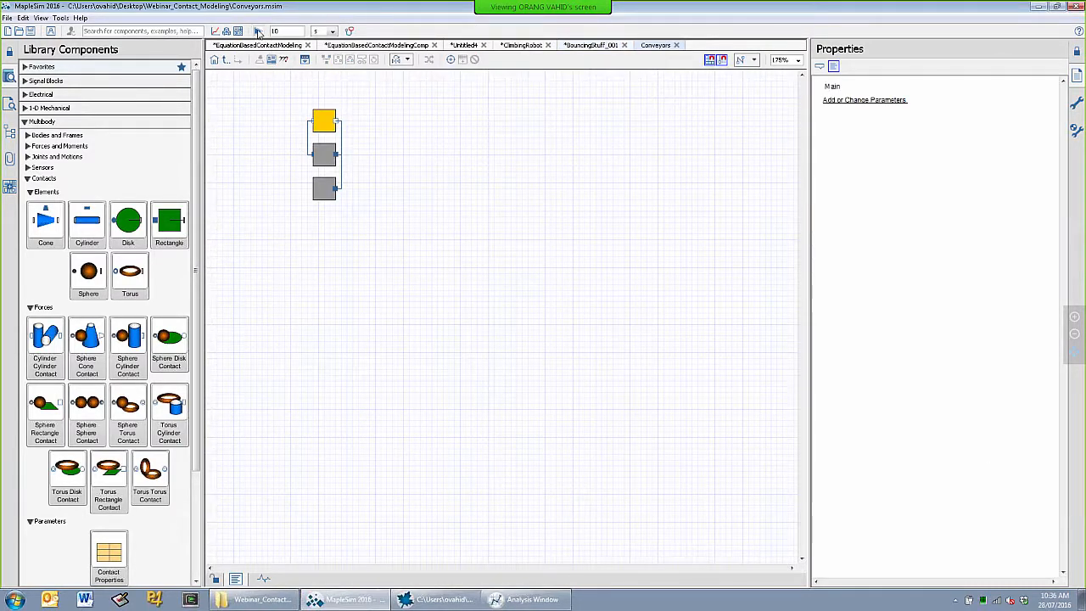
click(258, 30)
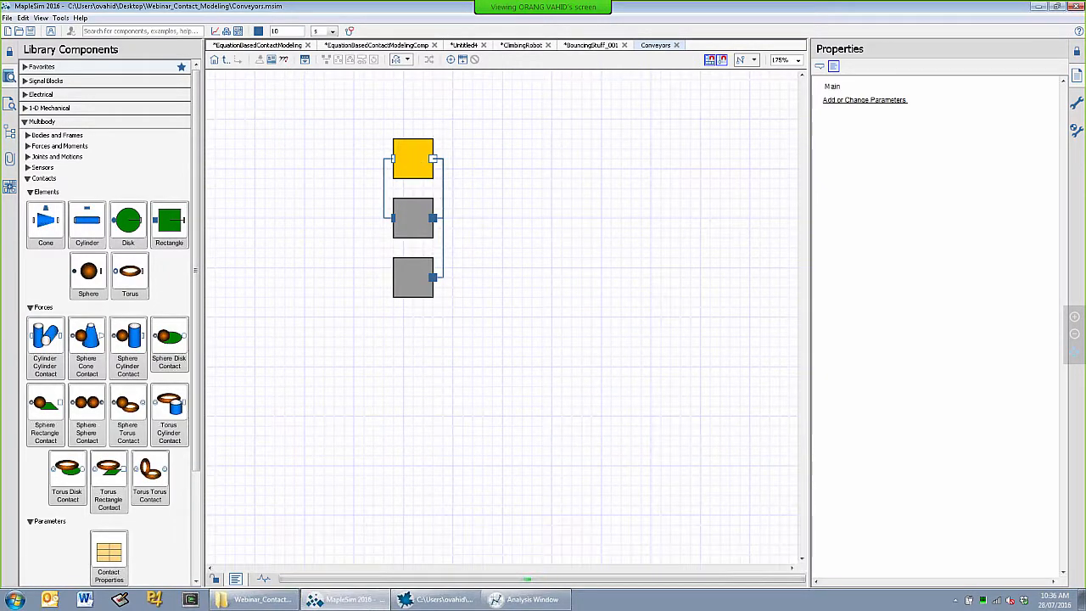
Inspect the green rectangle's surface velocity settings inside the middle conveyor subsystem, then return to the main model.
scroll(363, 204, down, 3)
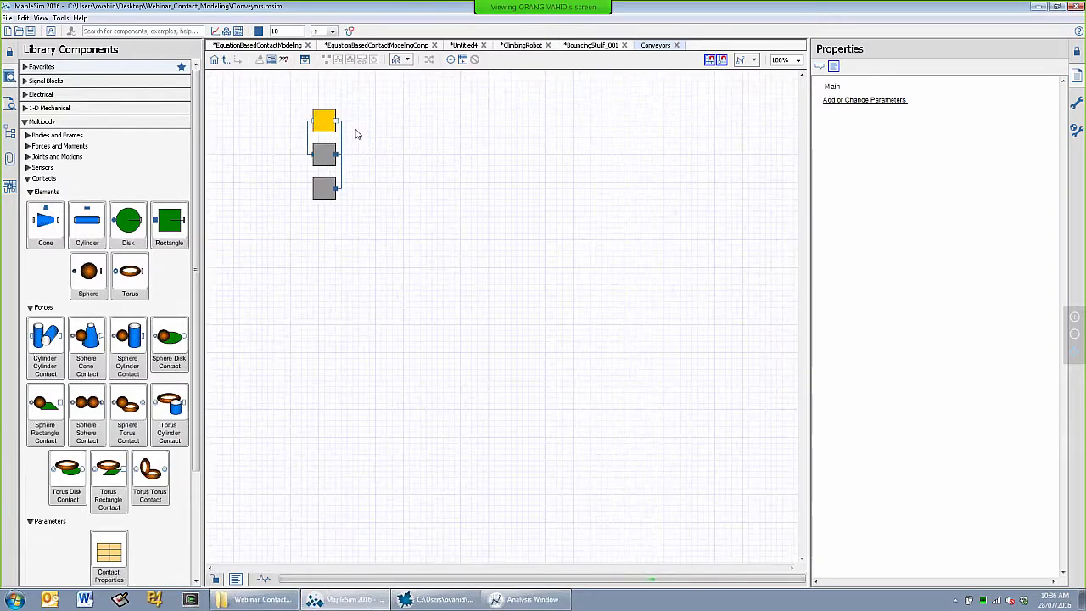
double_click(324, 154)
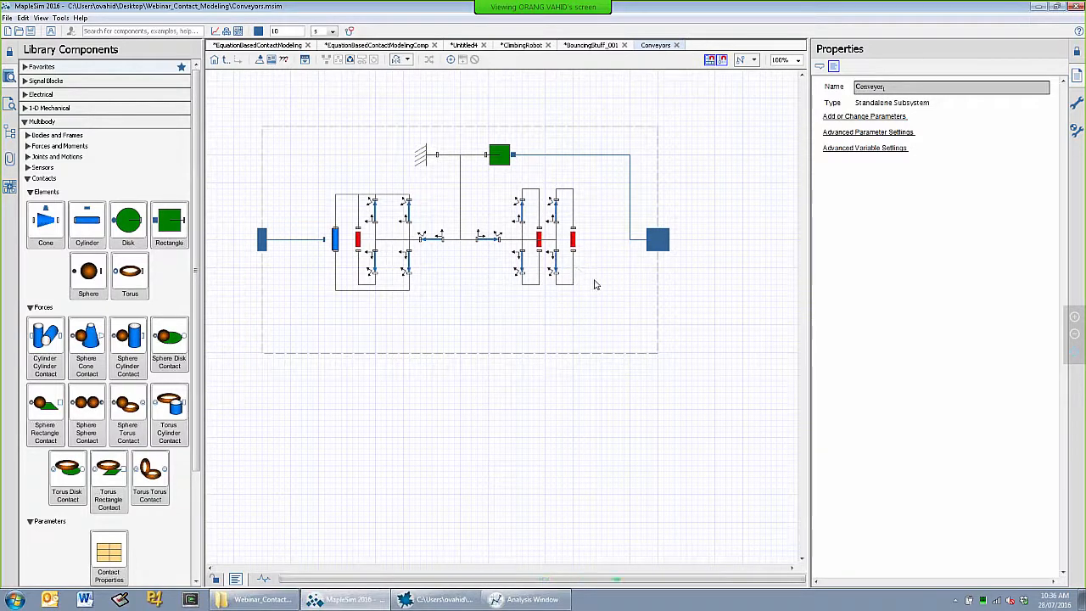
click(499, 157)
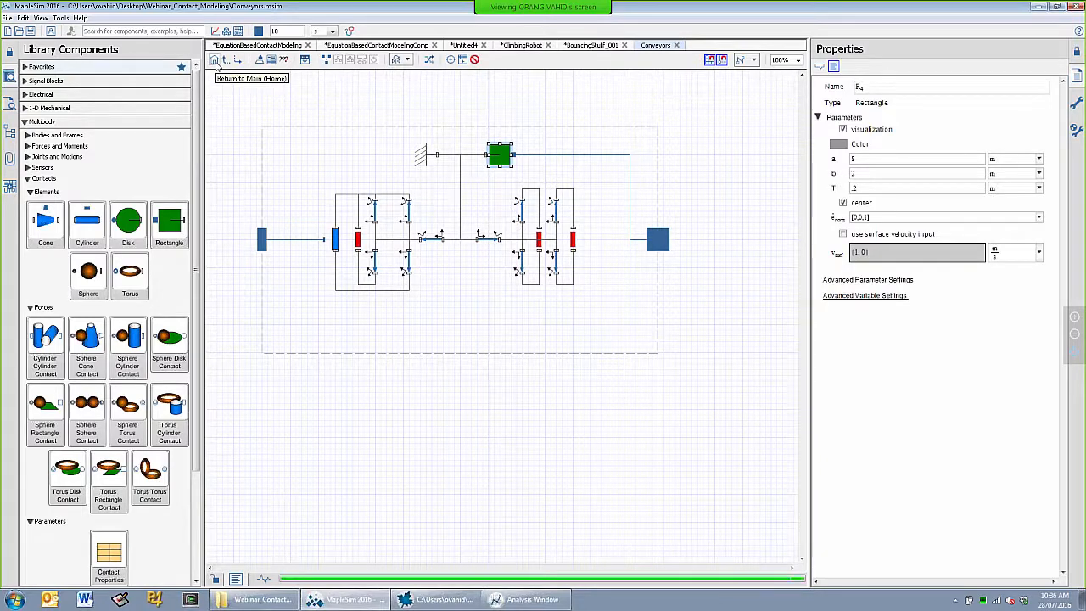
click(216, 61)
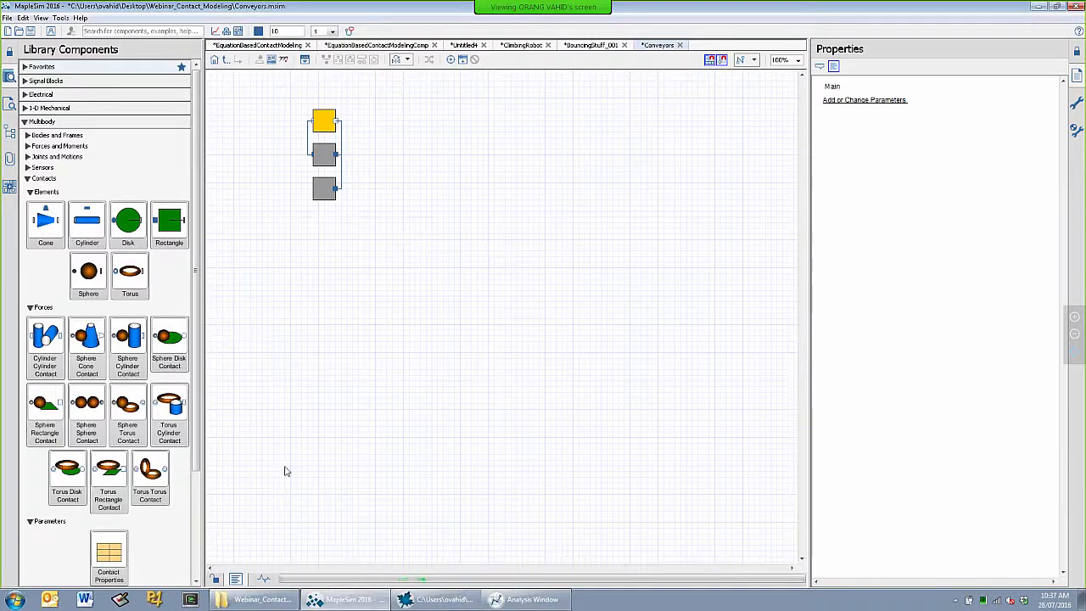
Pin the console output open and play the conveyor animation twice, from two different viewpoints.
click(216, 579)
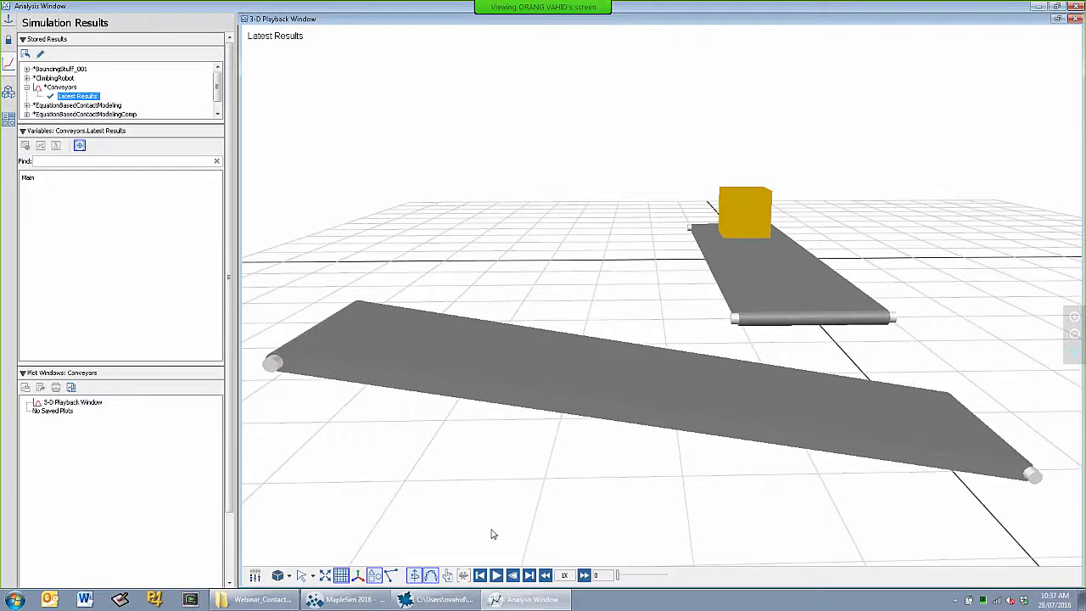
click(497, 576)
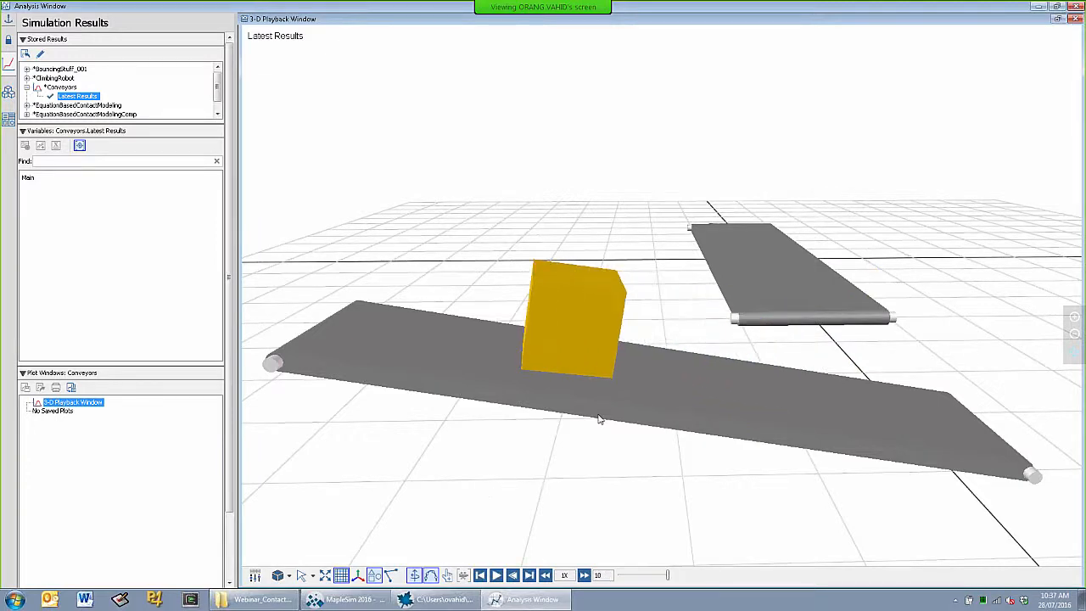
drag(608, 438, 556, 449)
click(498, 576)
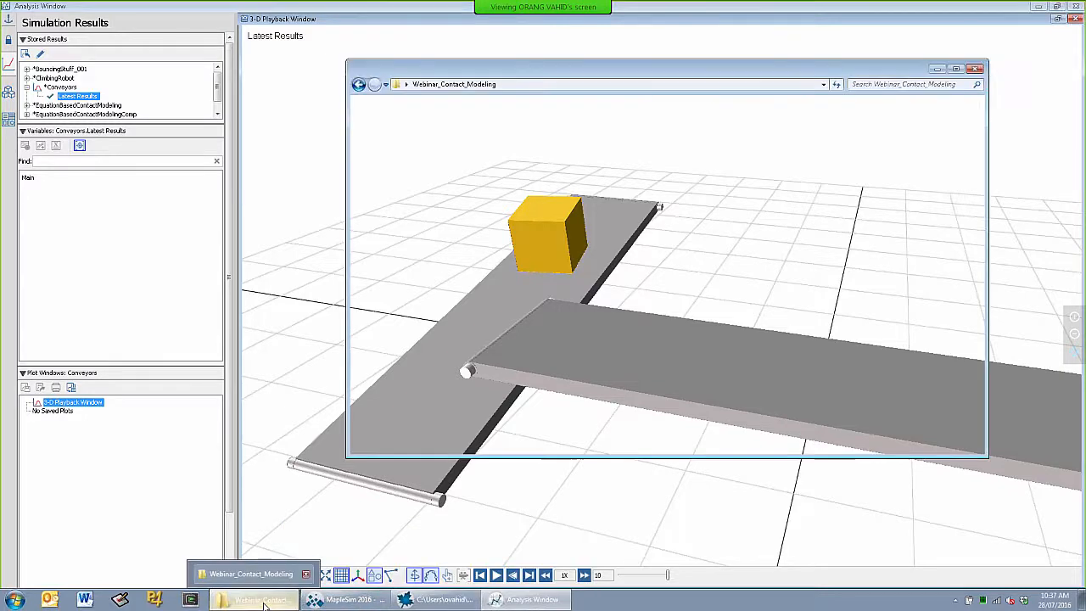
Open MobileRobot2.msim from the Webinar_Contact_Modeling folder in MapleSim and widen the model workspace.
click(254, 576)
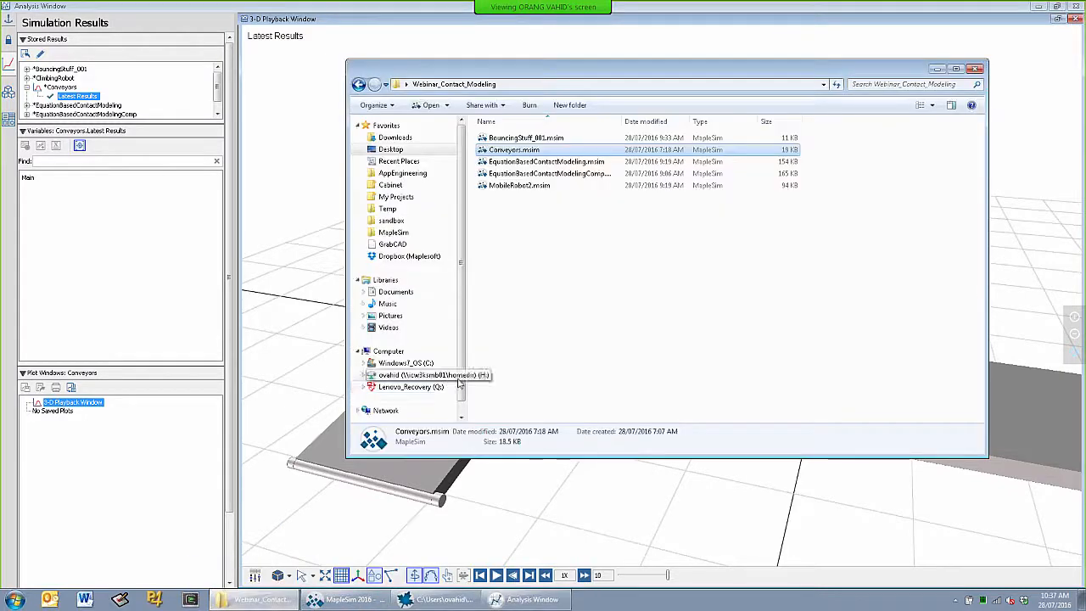
click(339, 601)
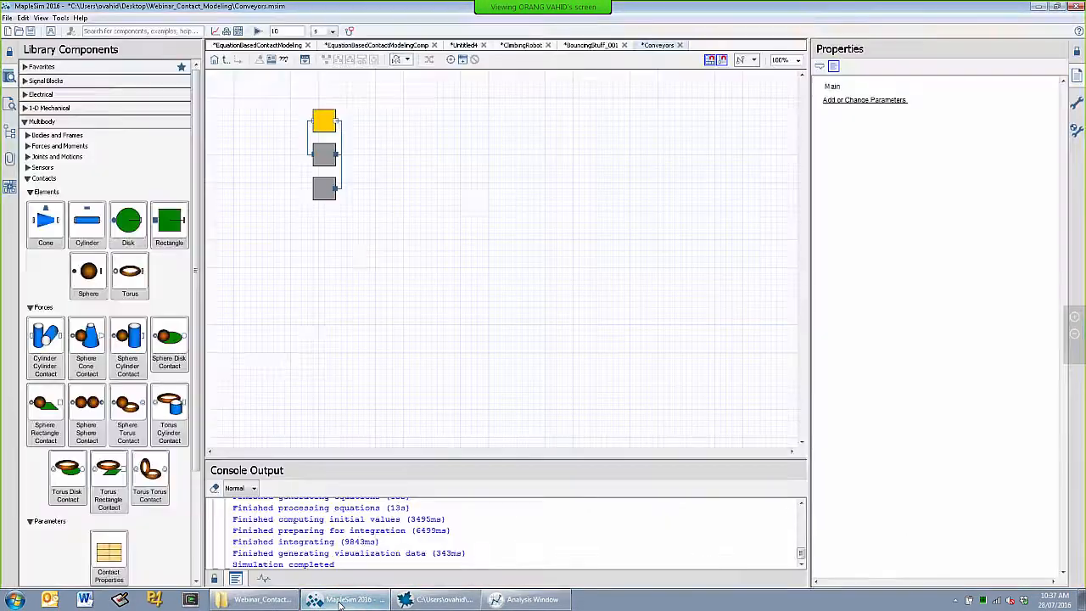
click(259, 600)
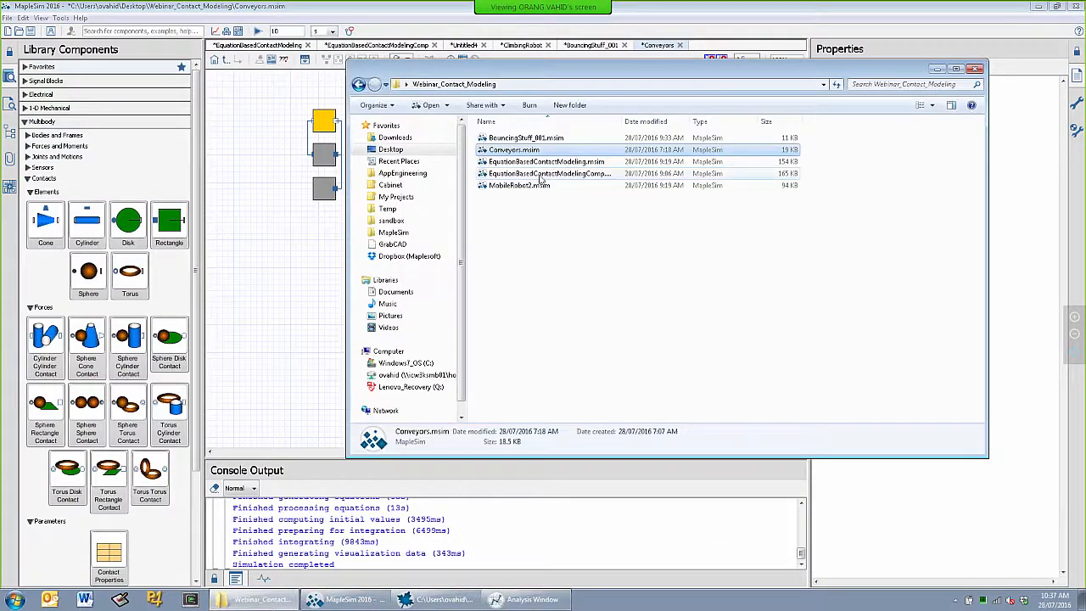
drag(520, 185, 301, 246)
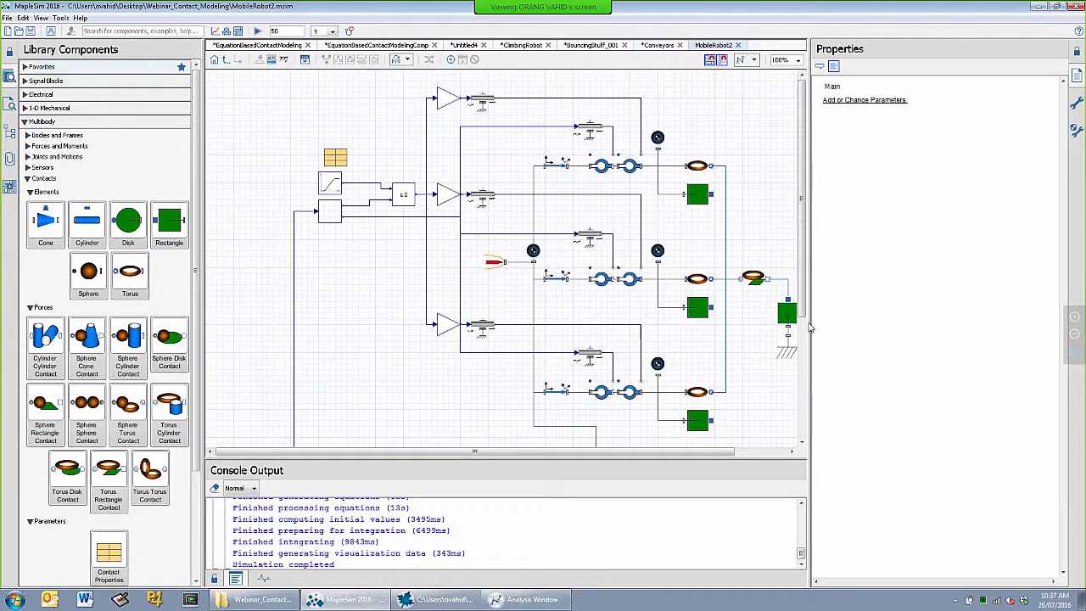
drag(809, 325, 872, 322)
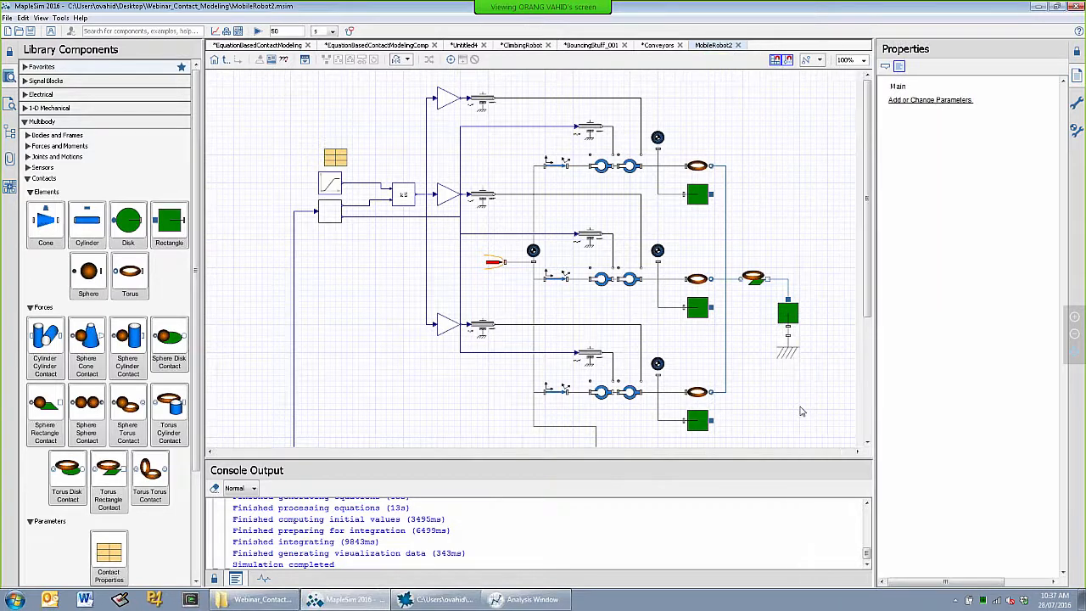
Inspect the mobile robot's torus wheel elements, the grounded rectangle and the Torus Rectangle Contact's settings.
scroll(802, 421, down, 1)
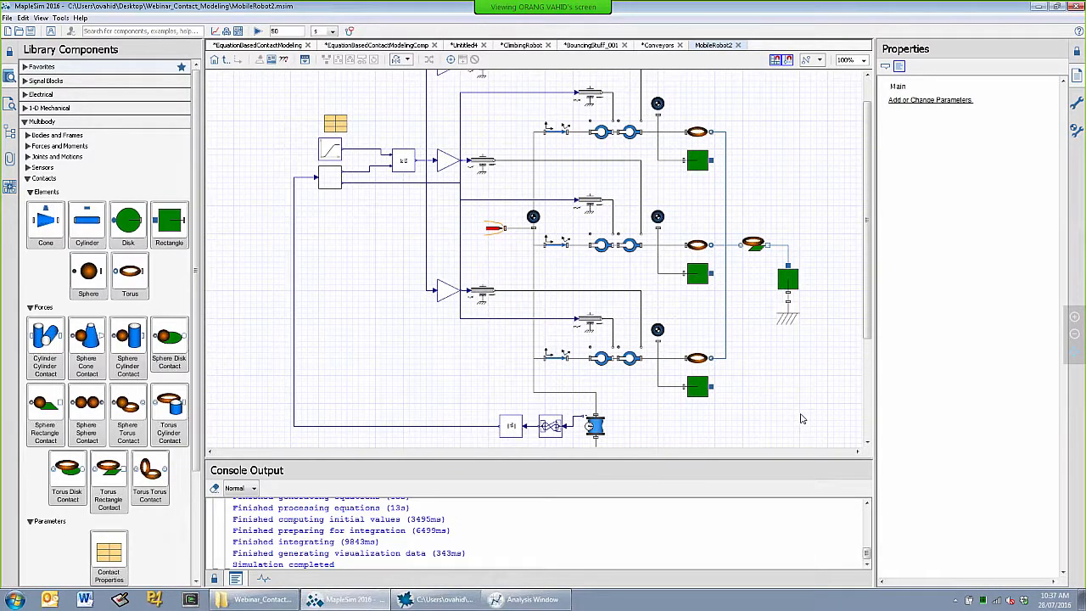
click(696, 130)
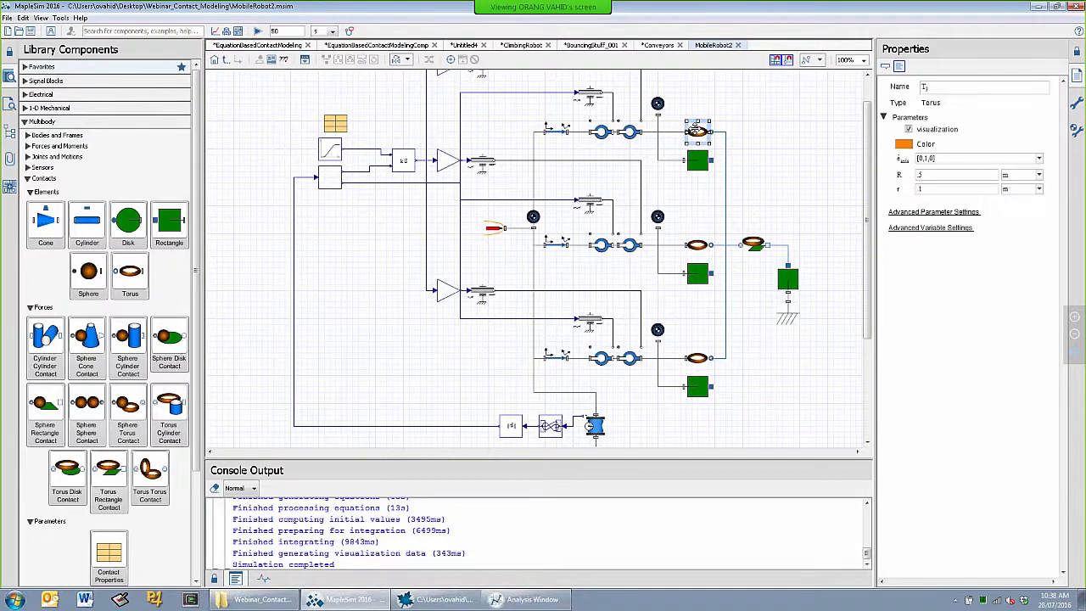
click(697, 245)
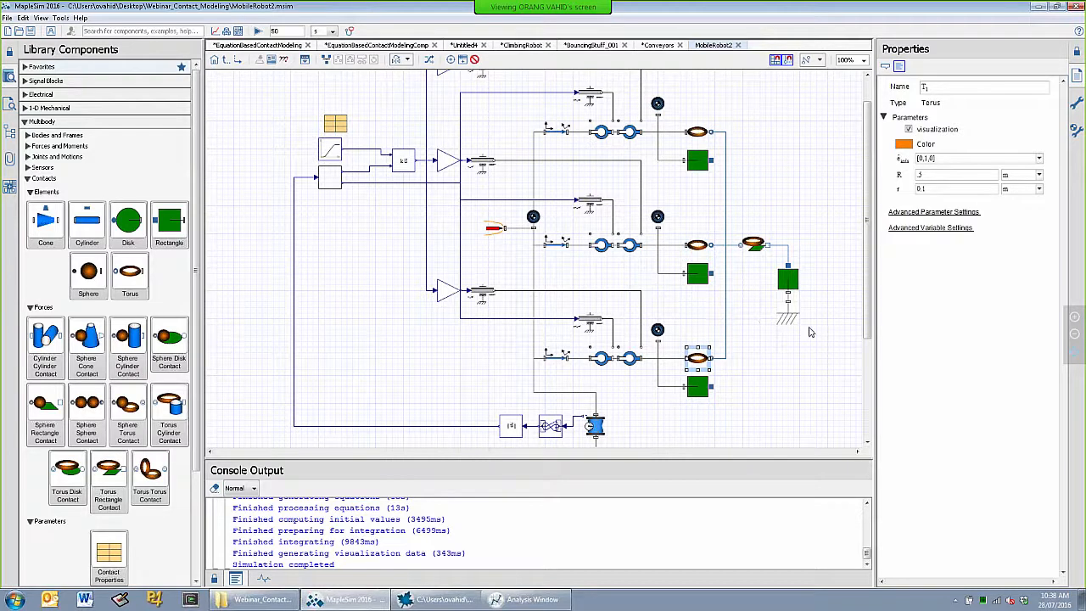
drag(812, 332, 775, 278)
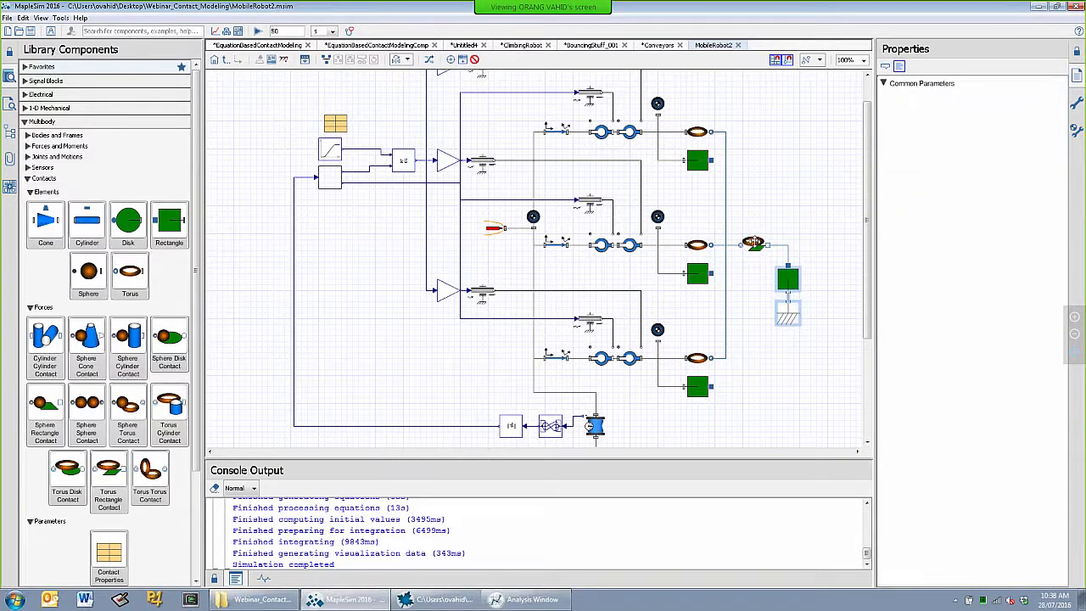
click(754, 244)
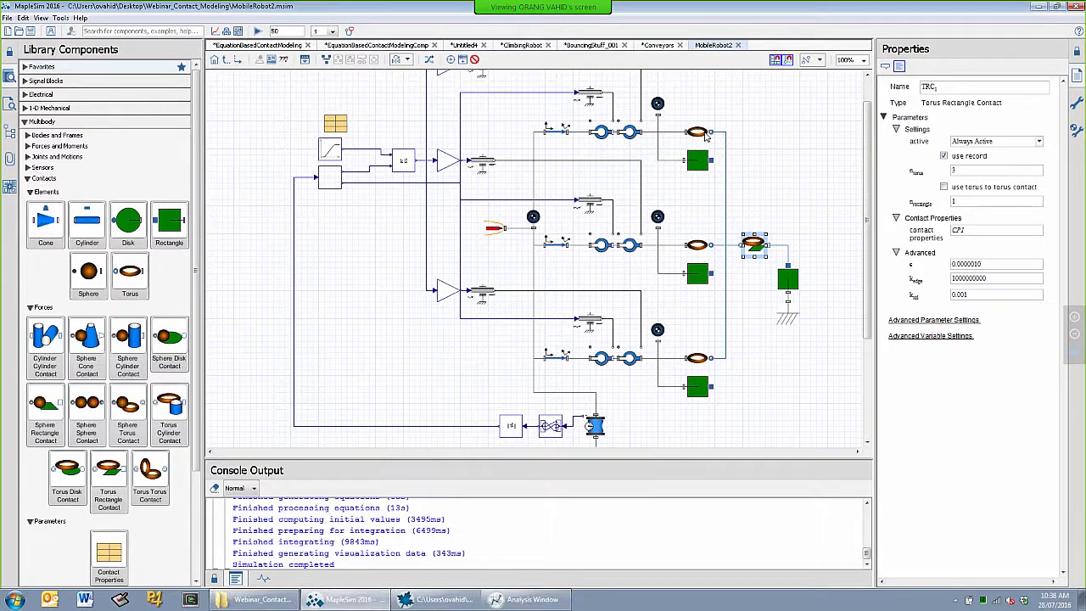
Run the MobileRobot2 simulation and inspect the rotation axes of the two revolute joints on the uppermost wheel branch.
click(259, 31)
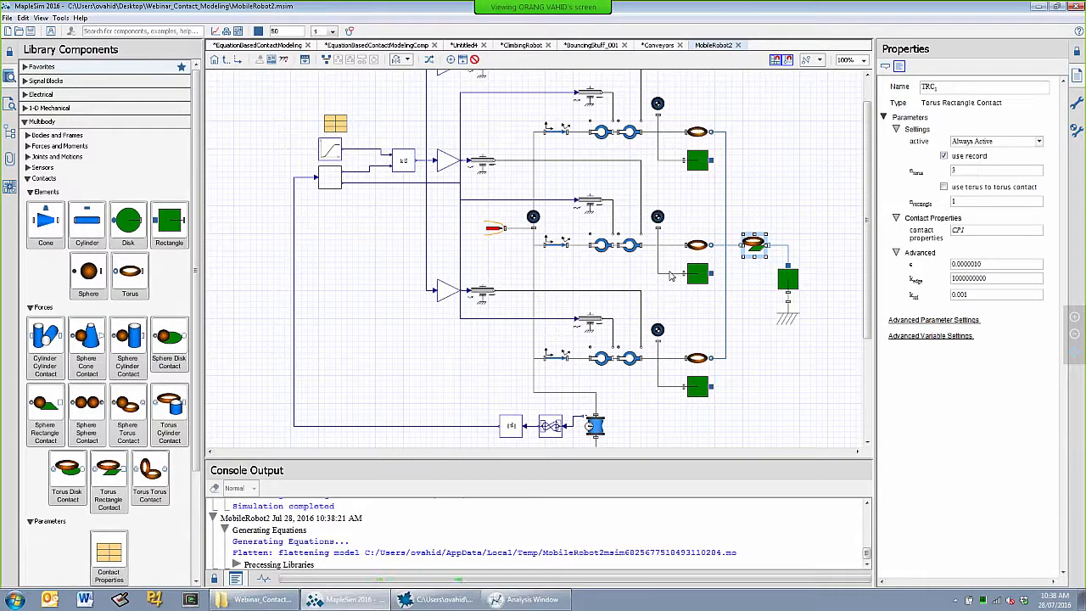
scroll(670, 275, up, 1)
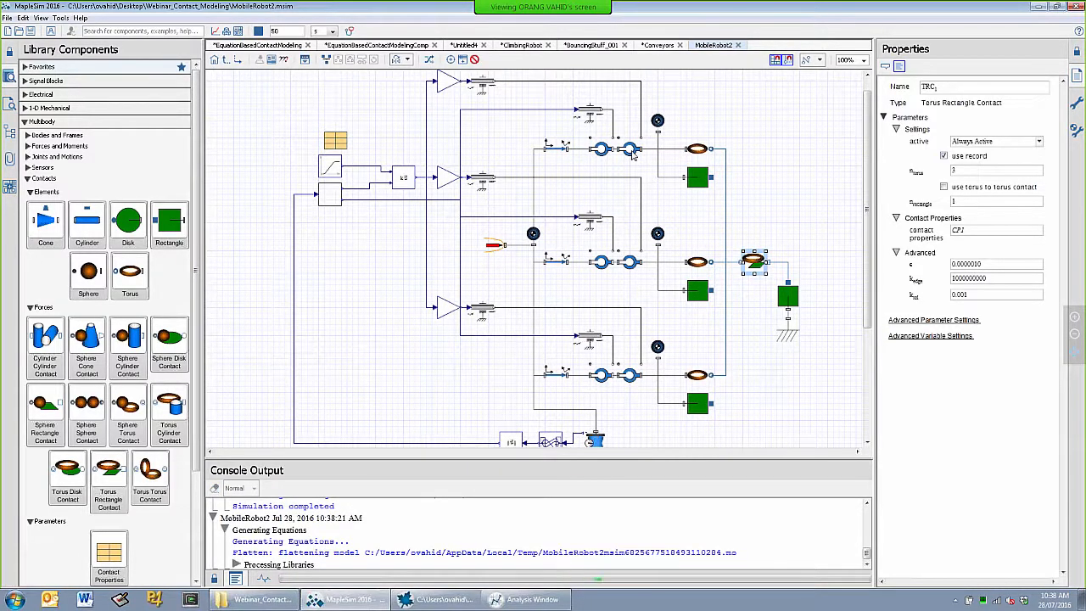
click(601, 149)
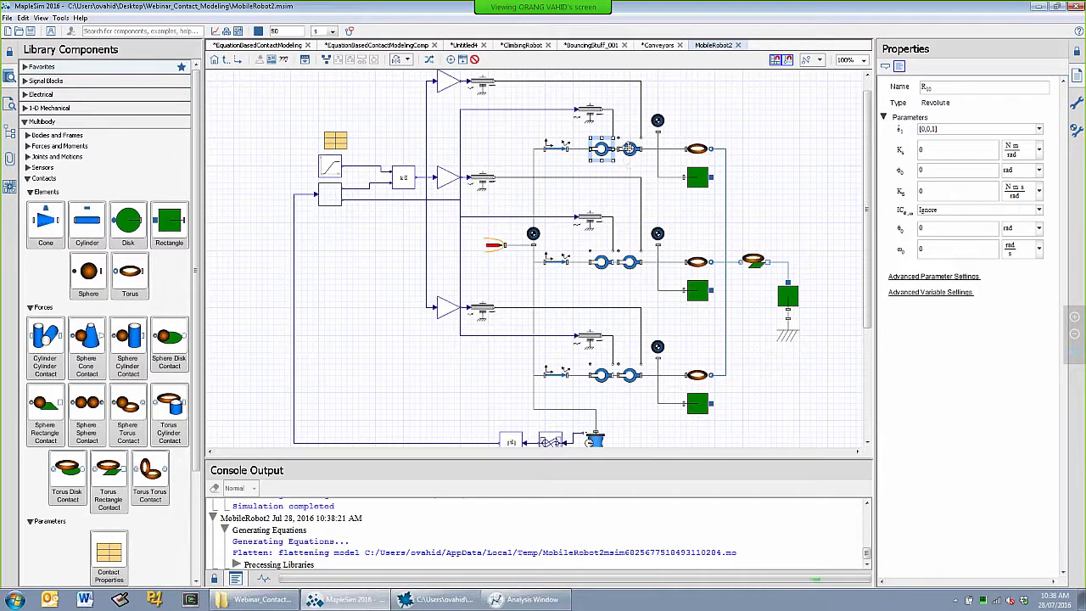
click(629, 149)
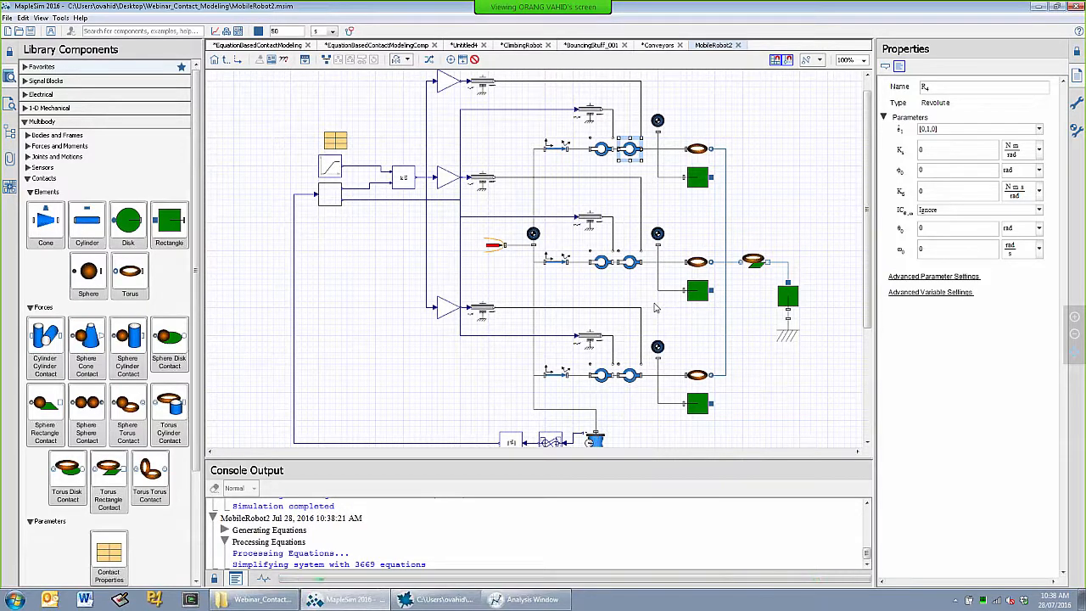
click(602, 151)
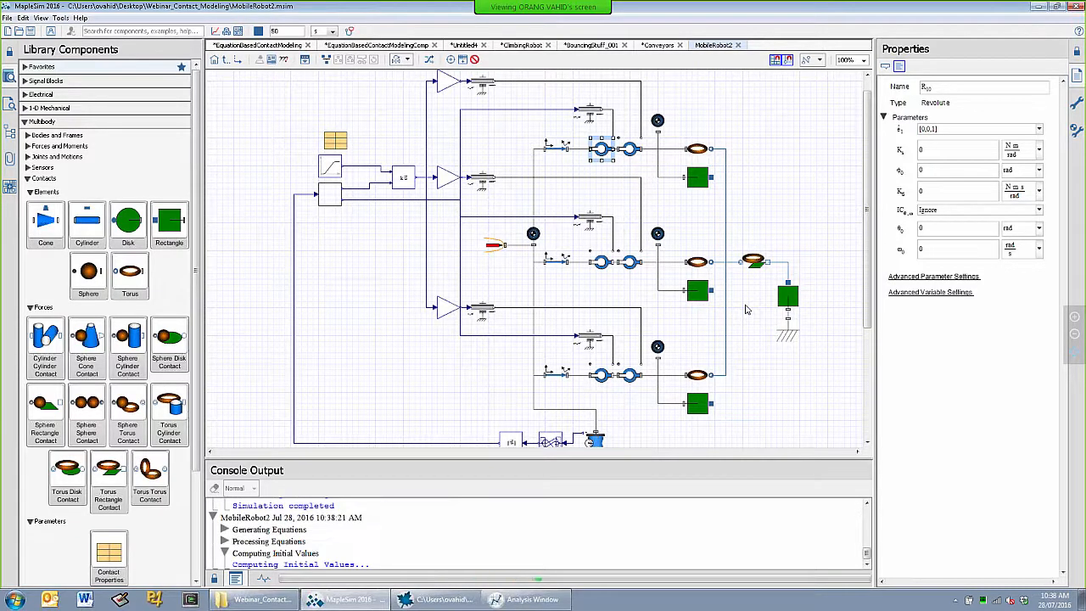
Inspect the settings of the Torus Rectangle Contact linked to the four grounded rectangles and of the bushing above it.
scroll(746, 310, down, 4)
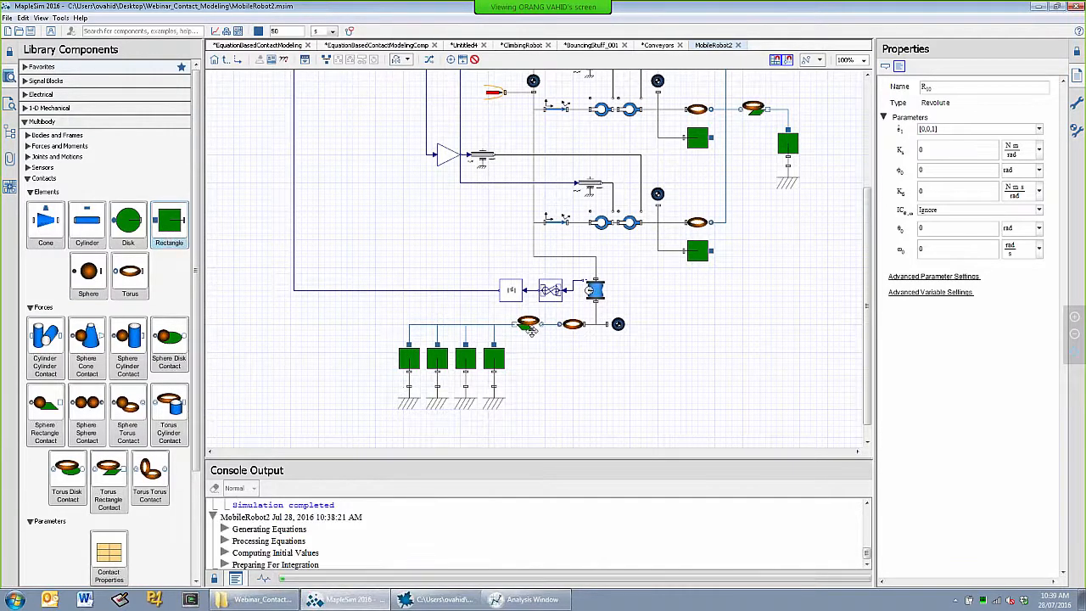
click(529, 325)
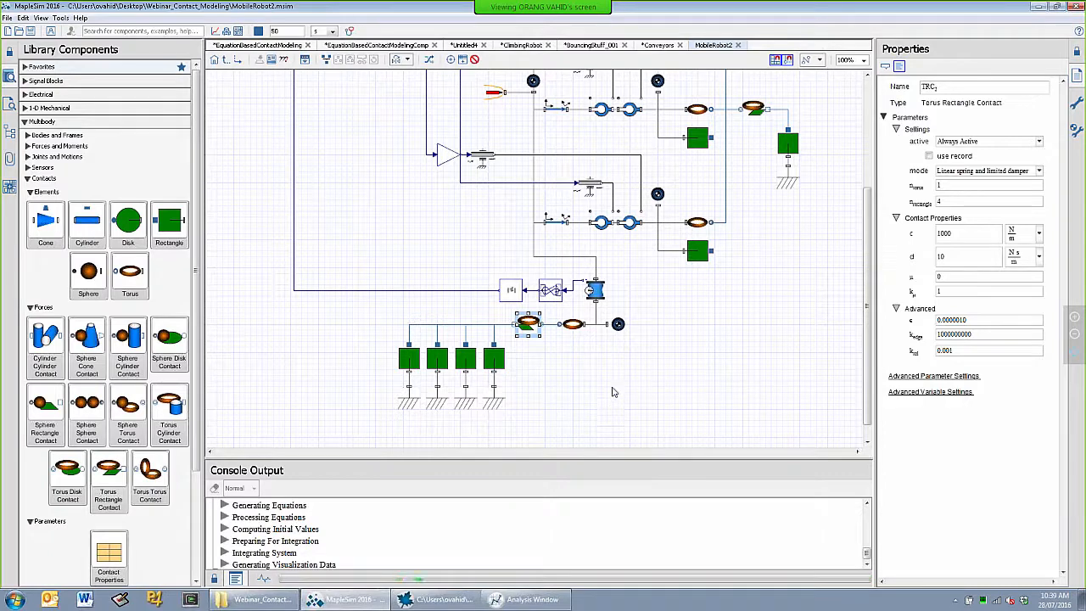
click(594, 288)
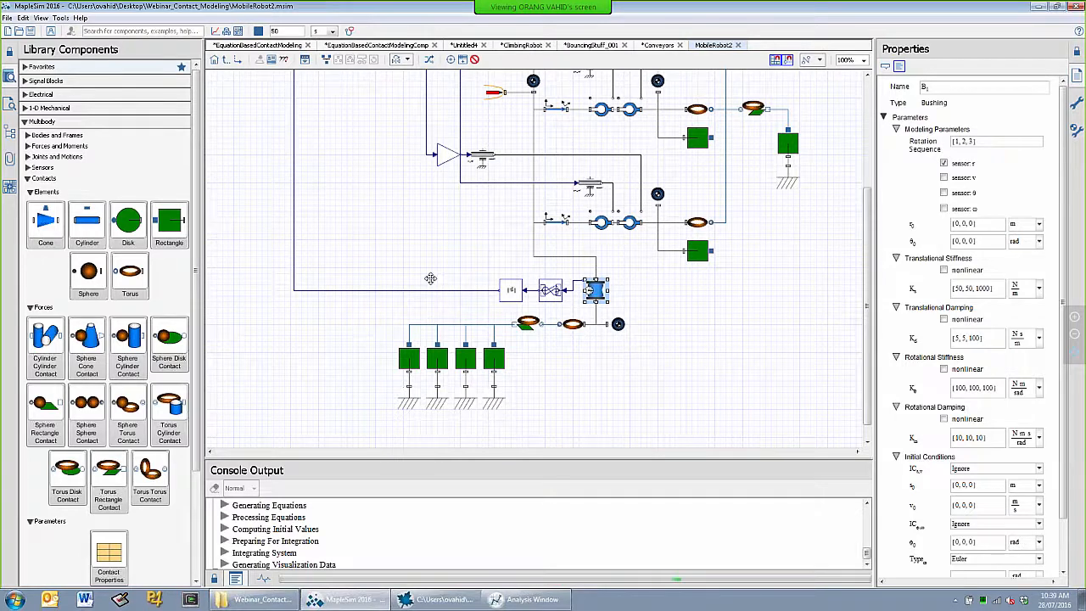
scroll(430, 279, up, 2)
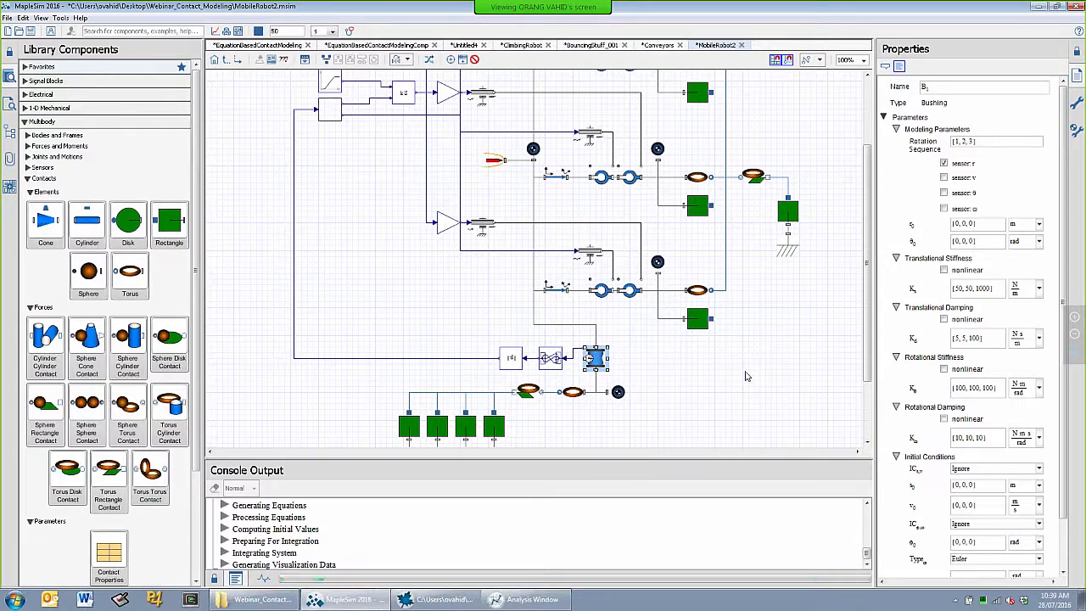
scroll(746, 376, up, 5)
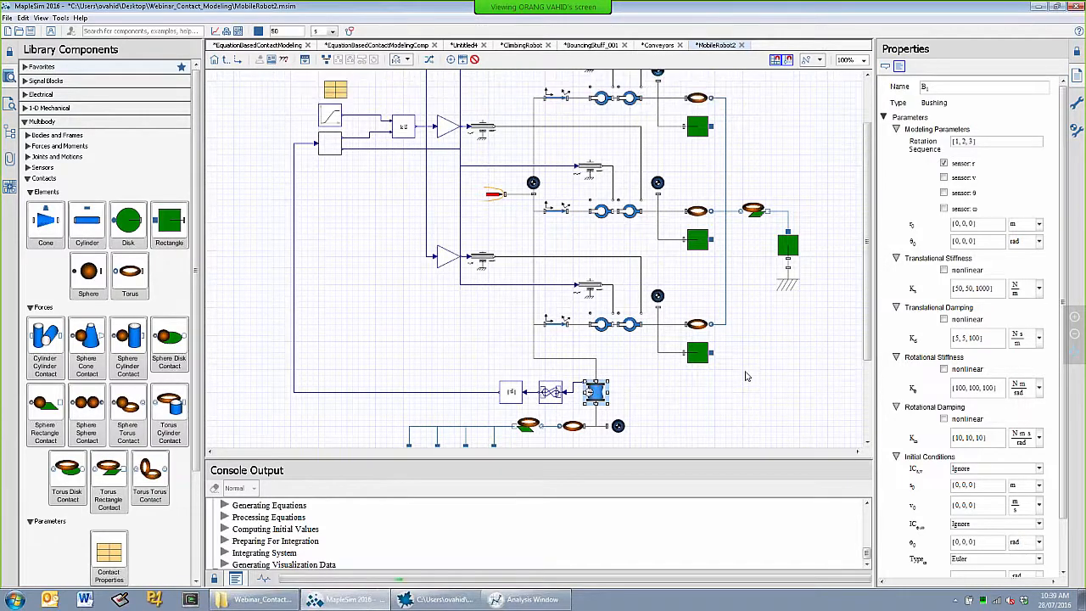
scroll(746, 376, up, 1)
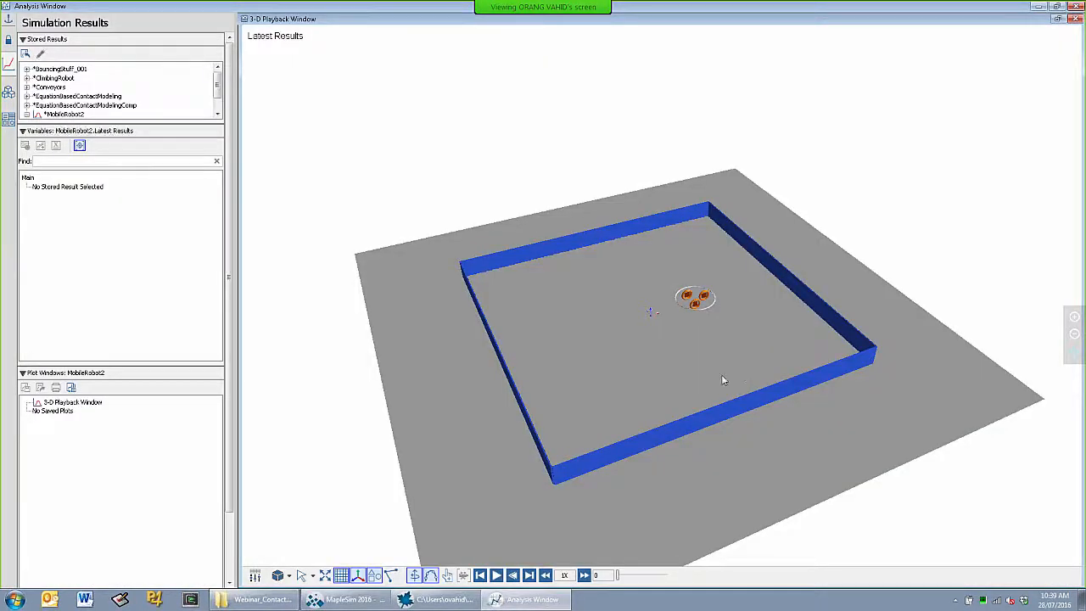
Play the mobile robot animation, raise the playback speed to 2X, and replay it from a closer, rotated viewpoint.
click(496, 576)
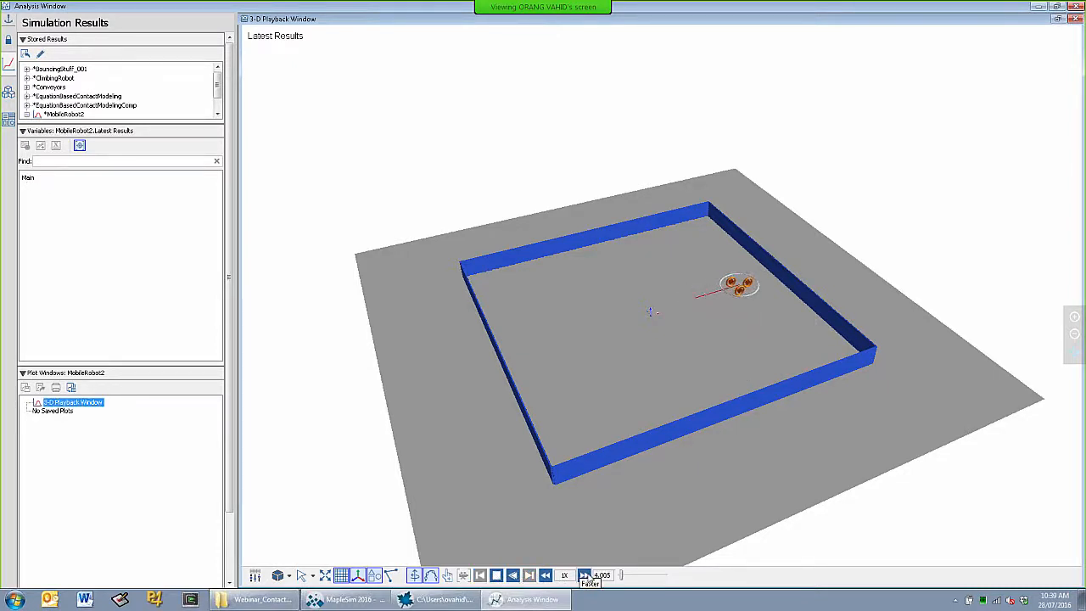
click(585, 576)
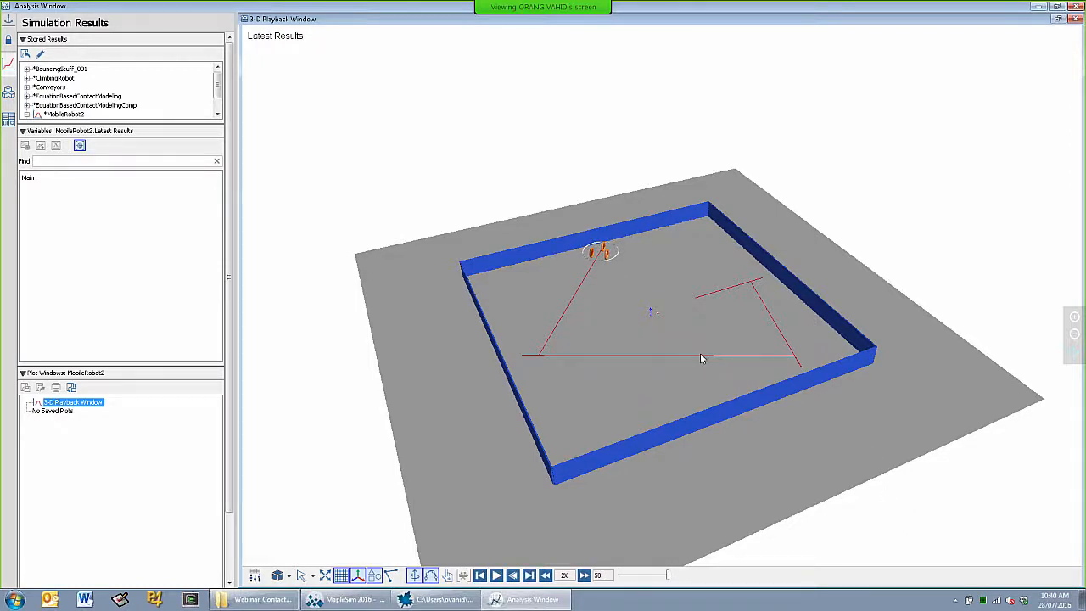
drag(700, 358, 816, 361)
scroll(682, 462, up, 3)
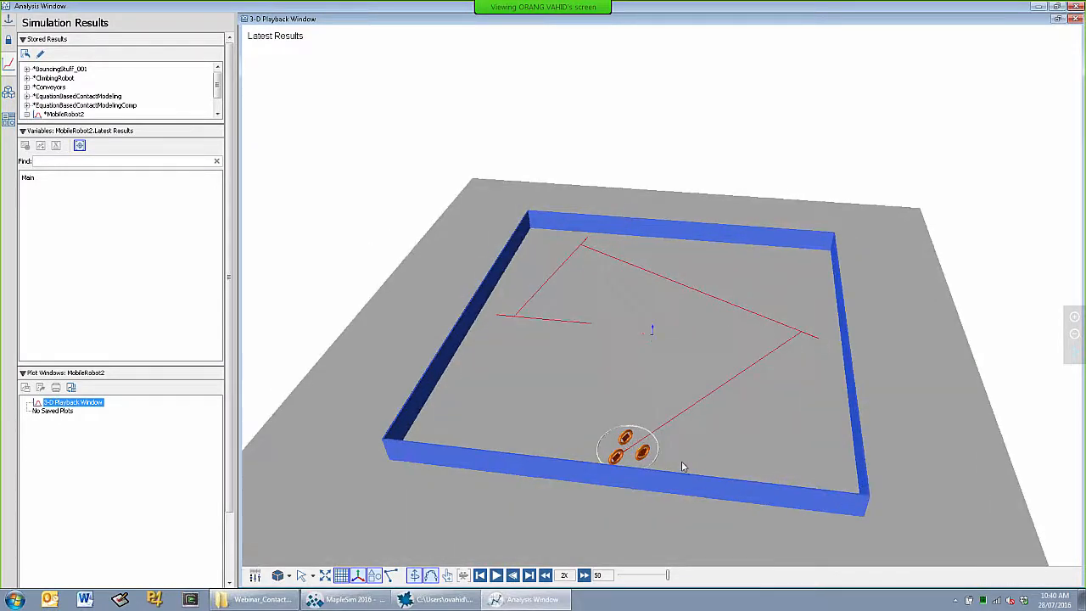
click(481, 576)
click(496, 576)
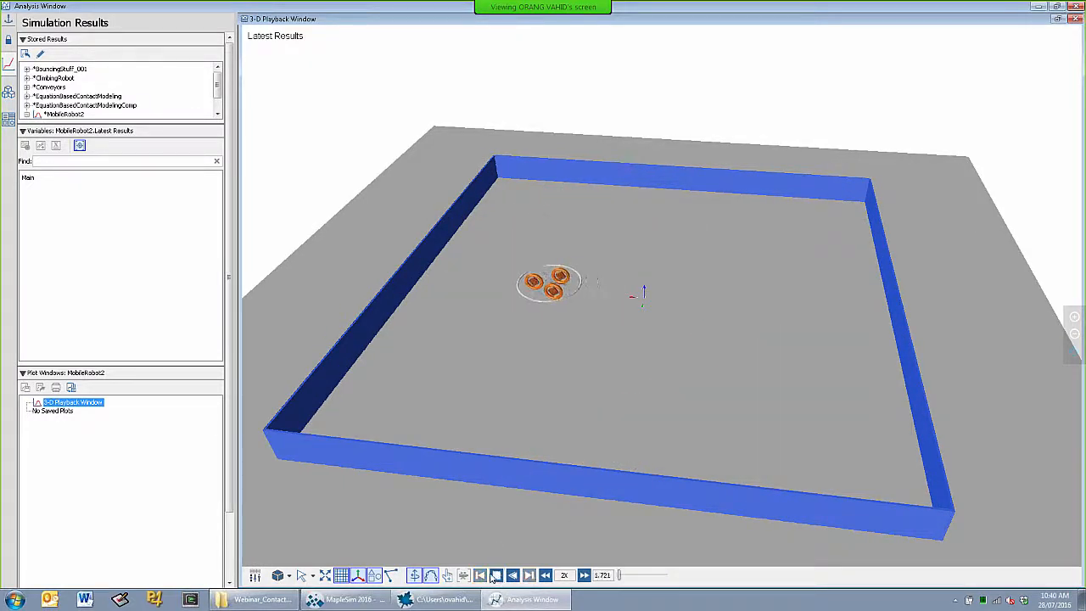